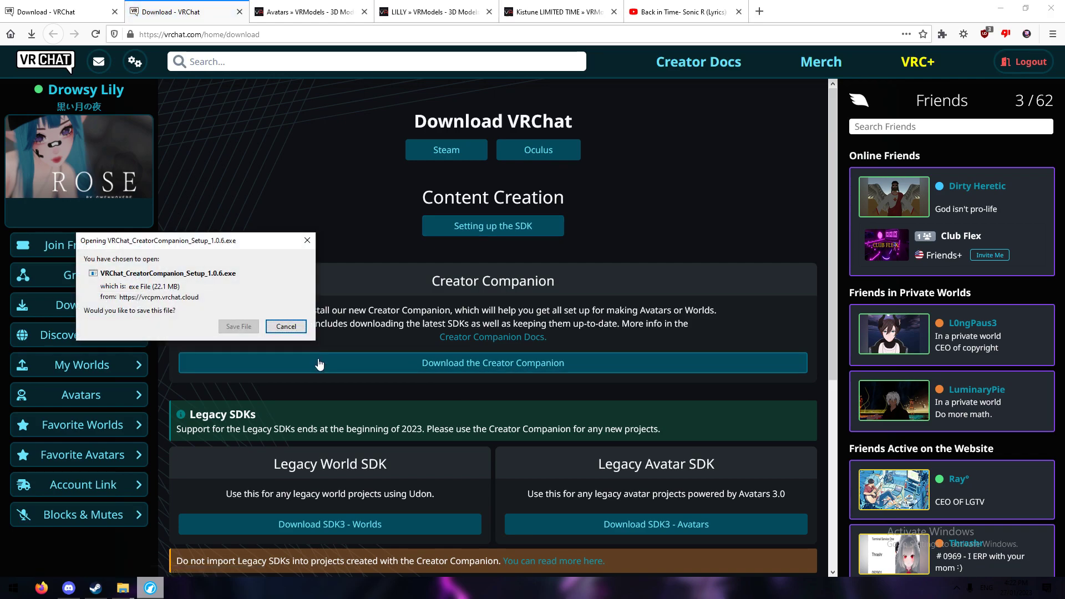
Dismiss the Creator Companion download and open the release page for supported Unity 2019.4.31
click(287, 328)
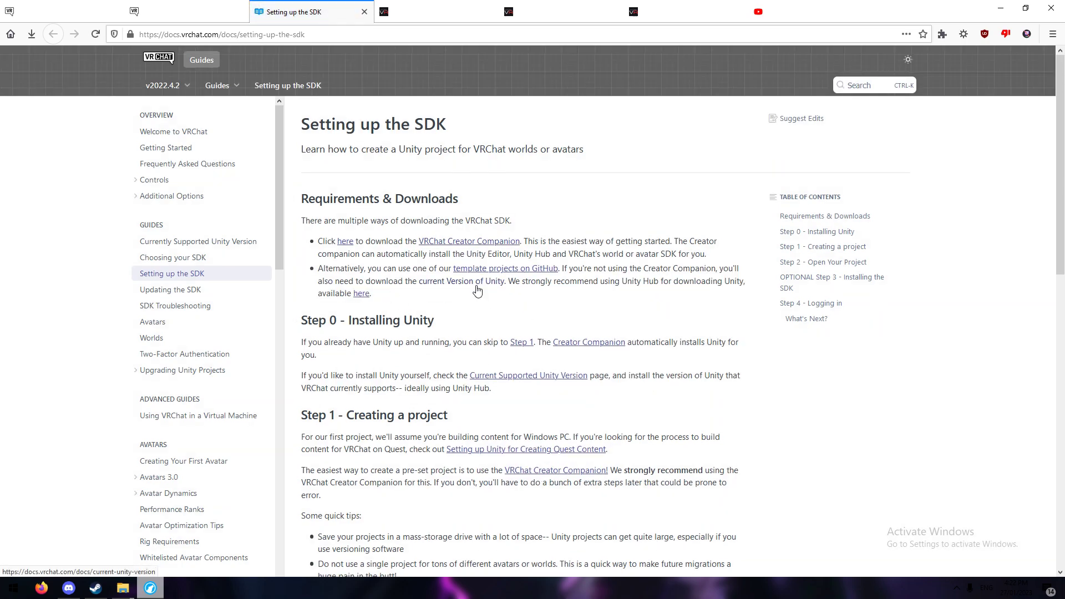
click(524, 376)
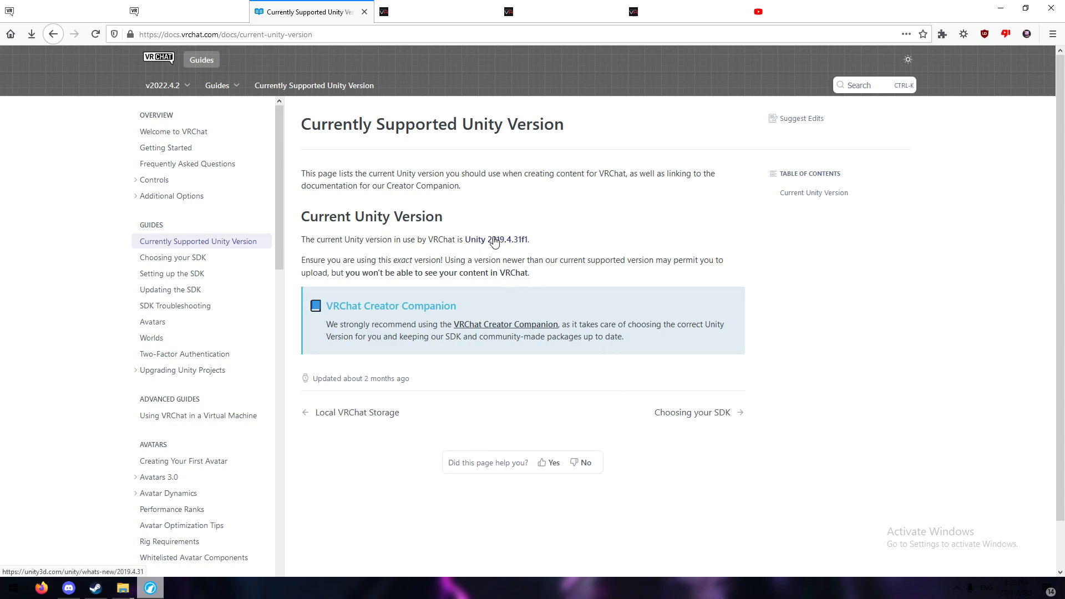
click(494, 240)
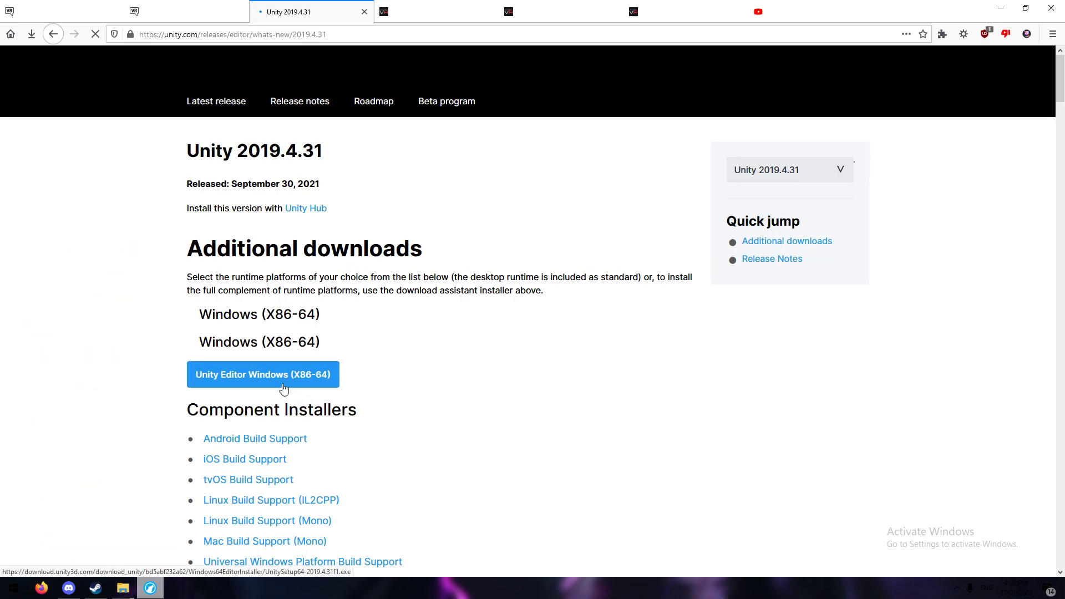
Cancel the Unity 2019.4.31 installer download and close its release page
click(275, 377)
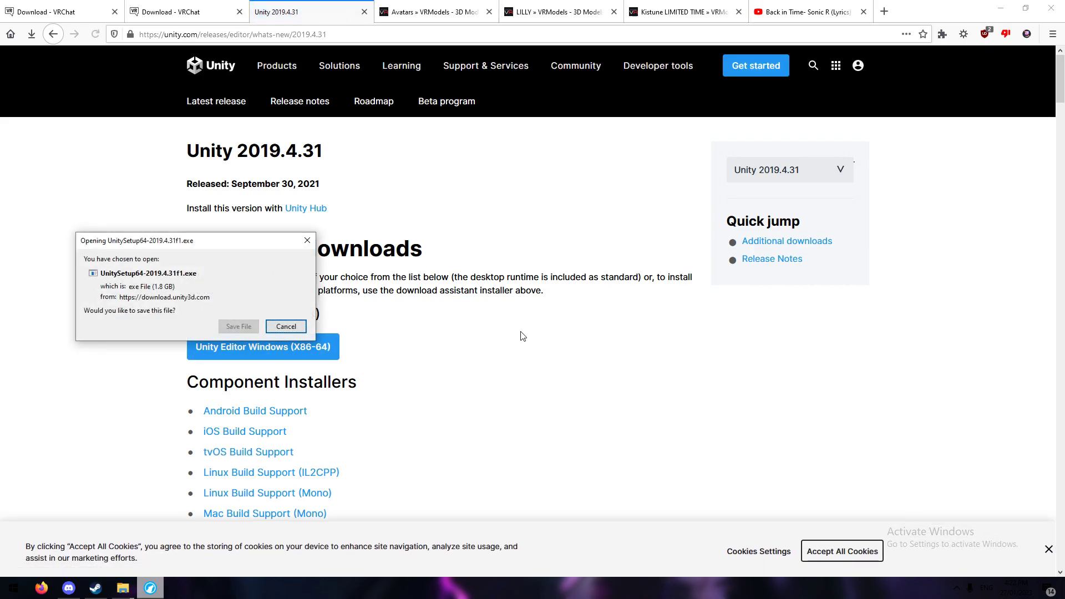
click(288, 329)
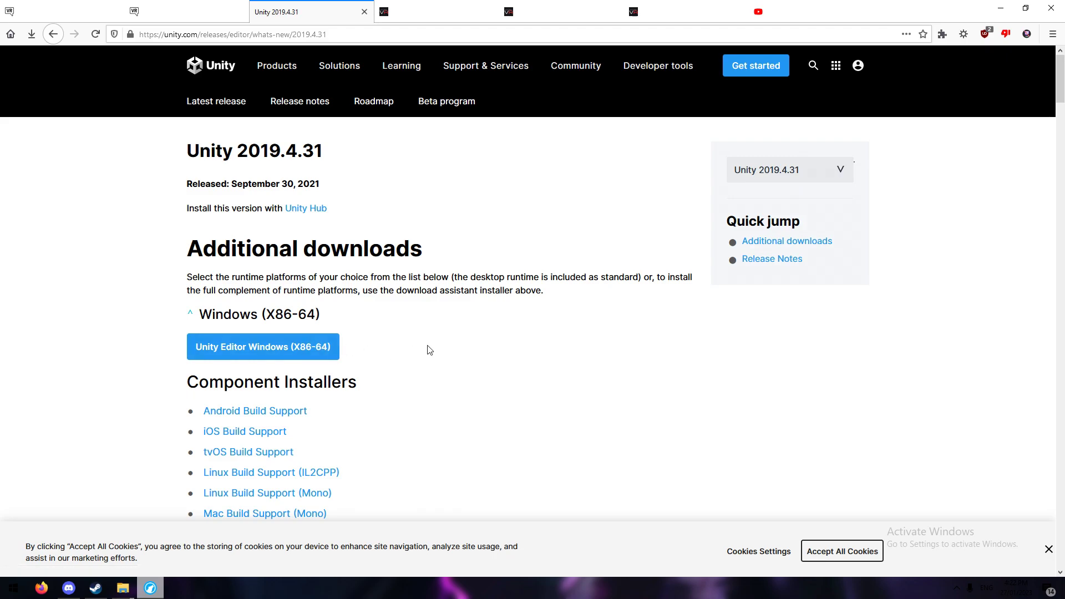
click(364, 11)
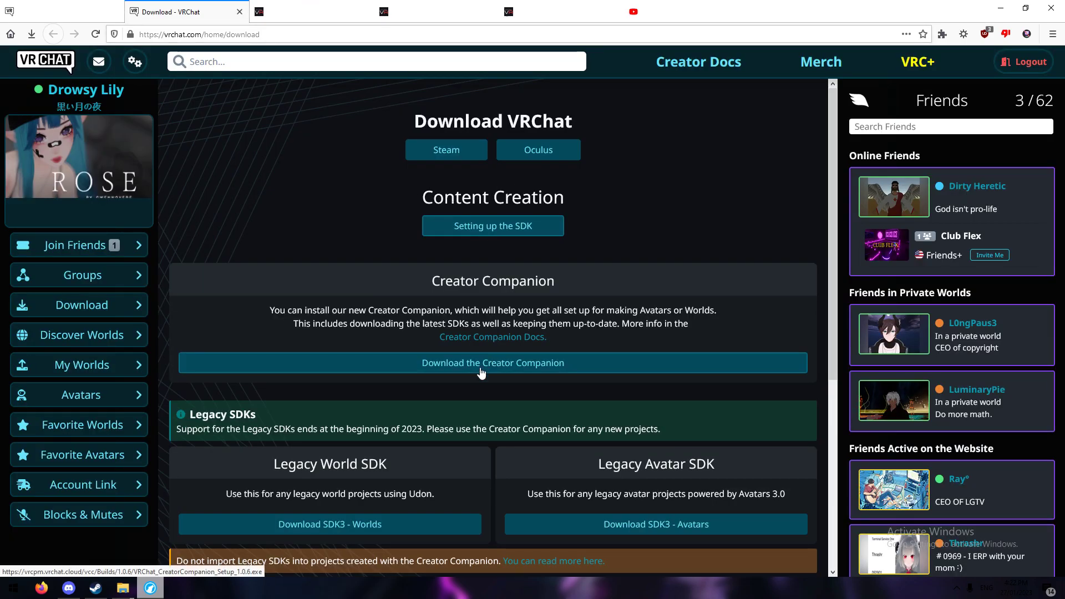
Launch VRChat Creator Companion from the Start menu and go to its projects list
click(13, 588)
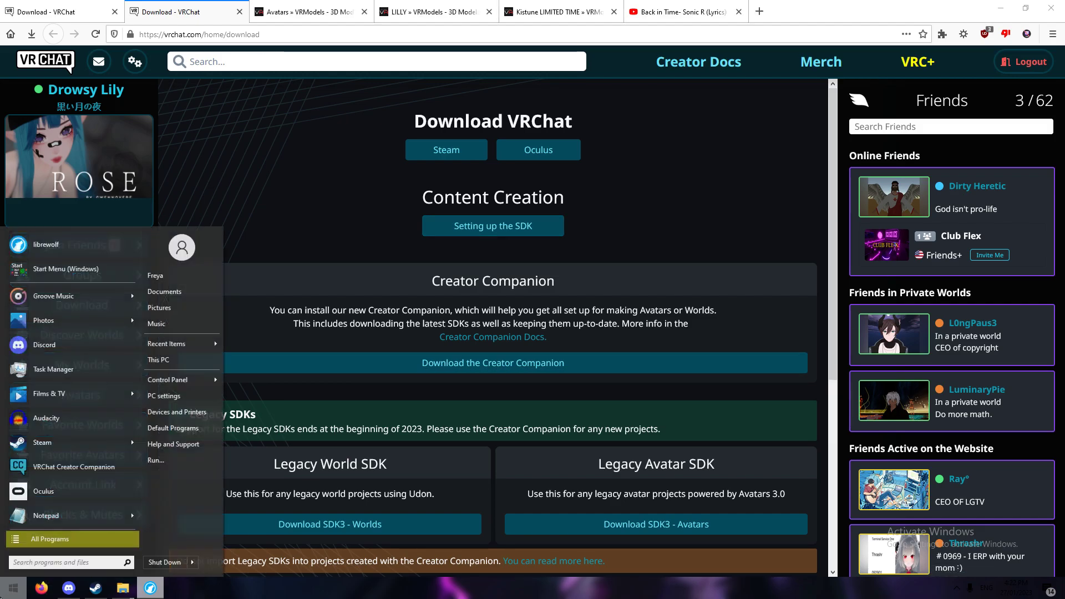
click(81, 468)
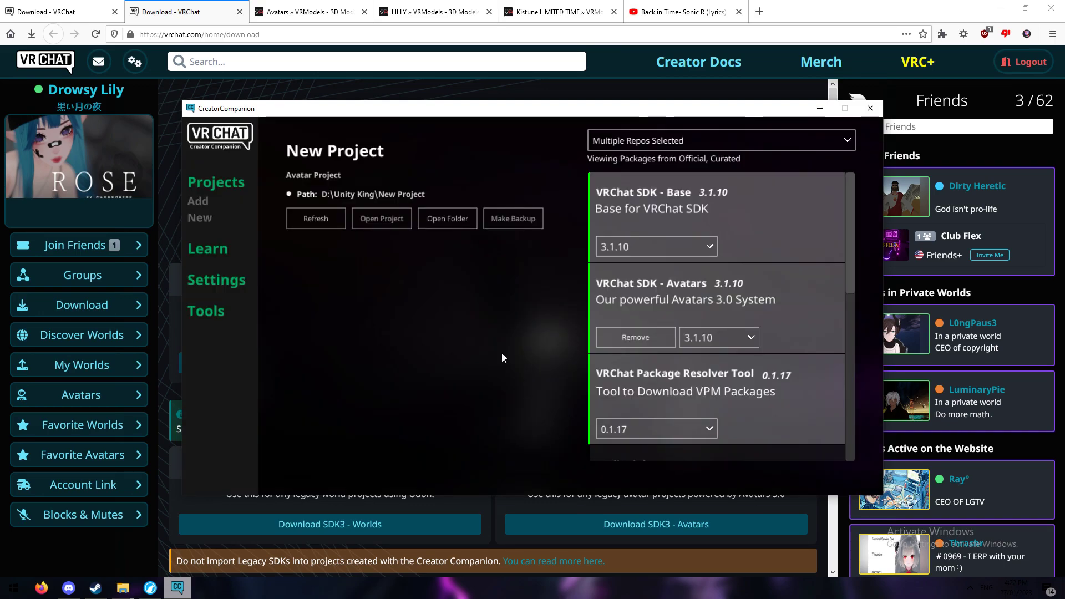
click(216, 182)
Open Creator Companion settings and browse for the Unity editor, navigating to the D: drive
click(218, 150)
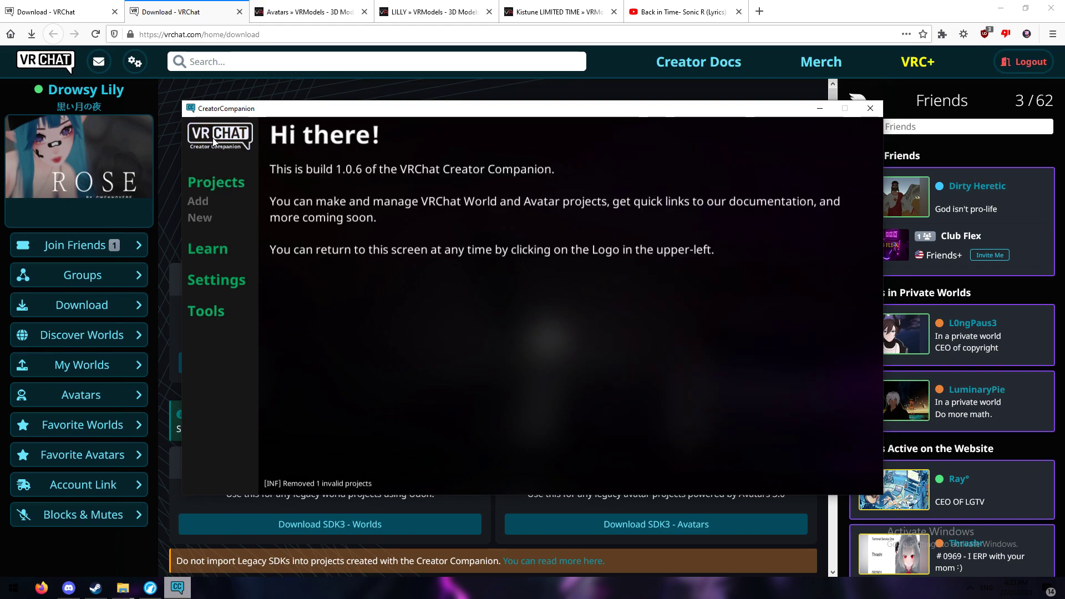
click(231, 187)
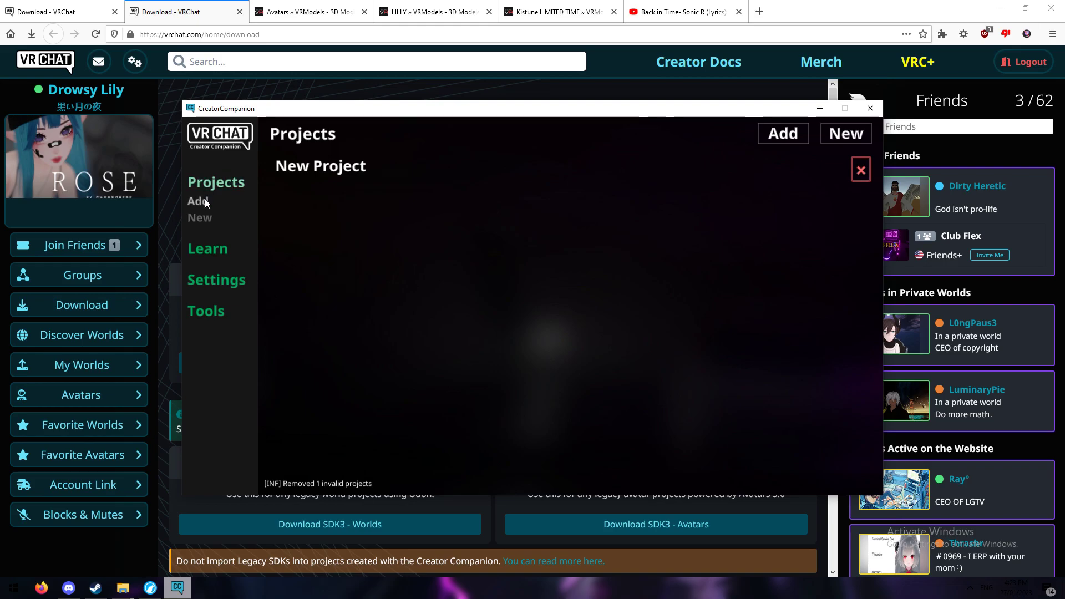
click(224, 142)
click(213, 283)
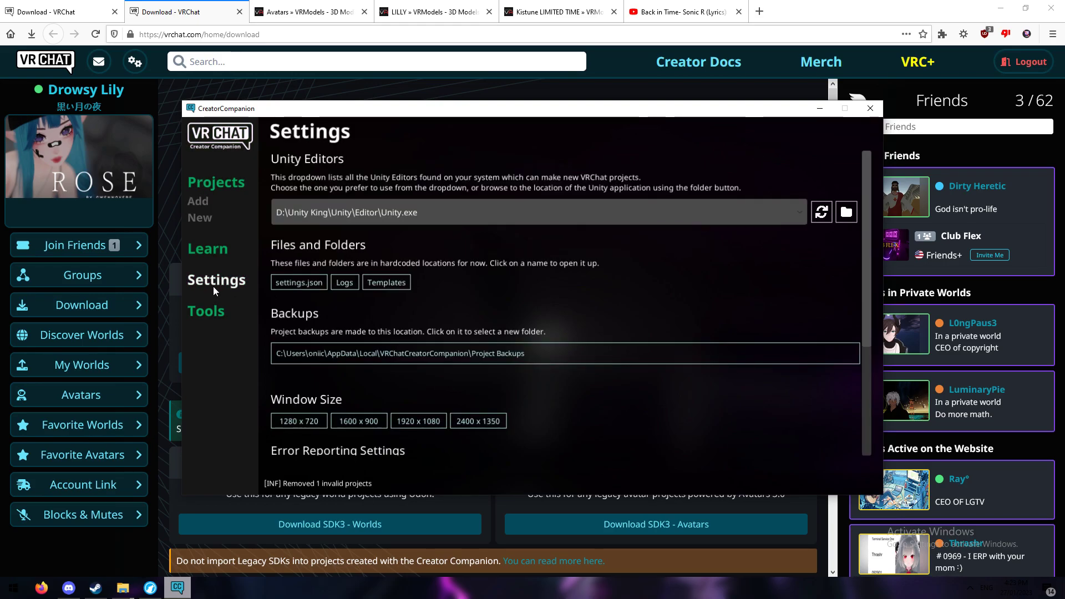
click(849, 217)
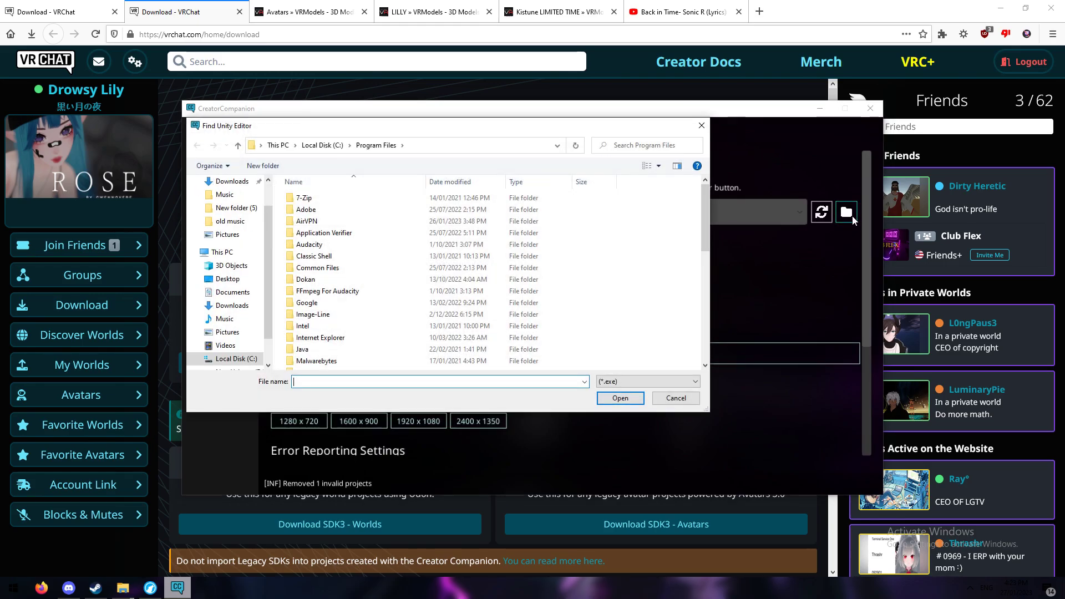
scroll(410, 325, down, 10)
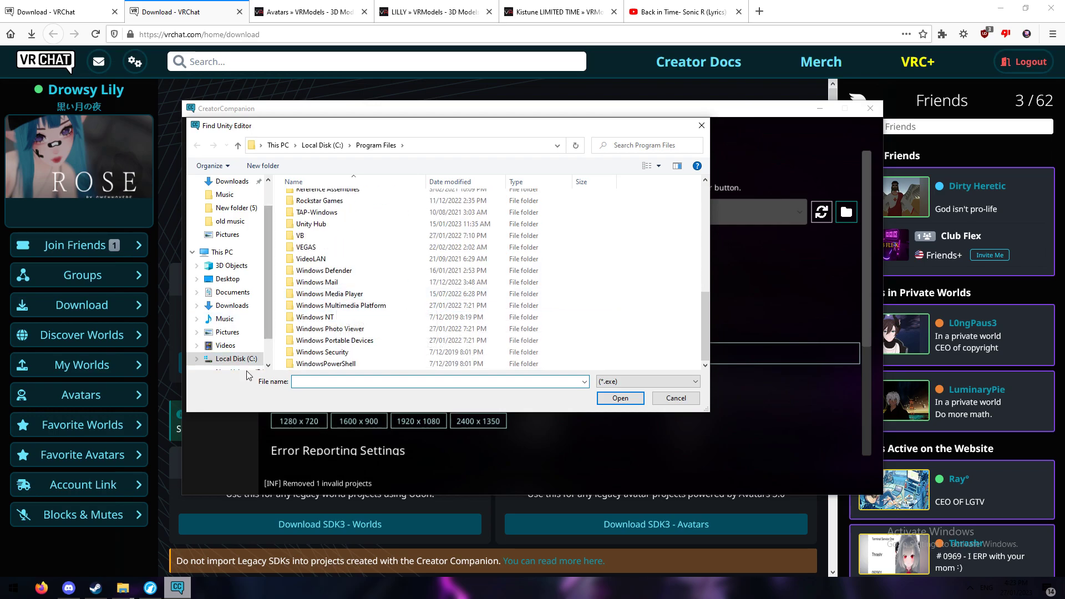
click(234, 359)
click(277, 145)
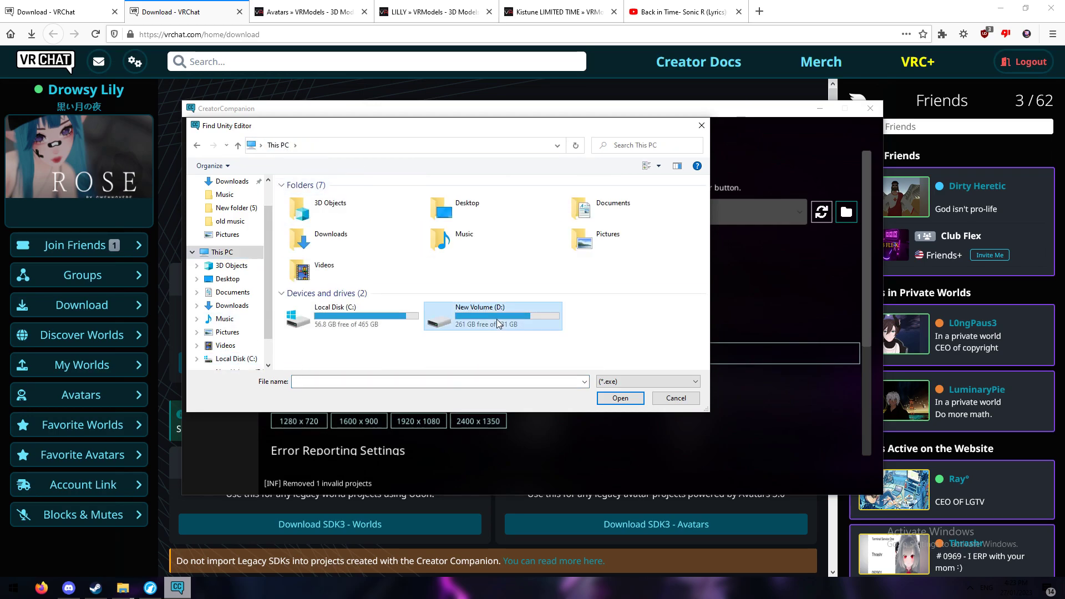
double_click(444, 310)
Select D:\Unity King\Unity\Editor\Unity.exe as the preferred Unity editor and return to Projects
scroll(380, 311, down, 5)
scroll(380, 311, down, 2)
double_click(331, 300)
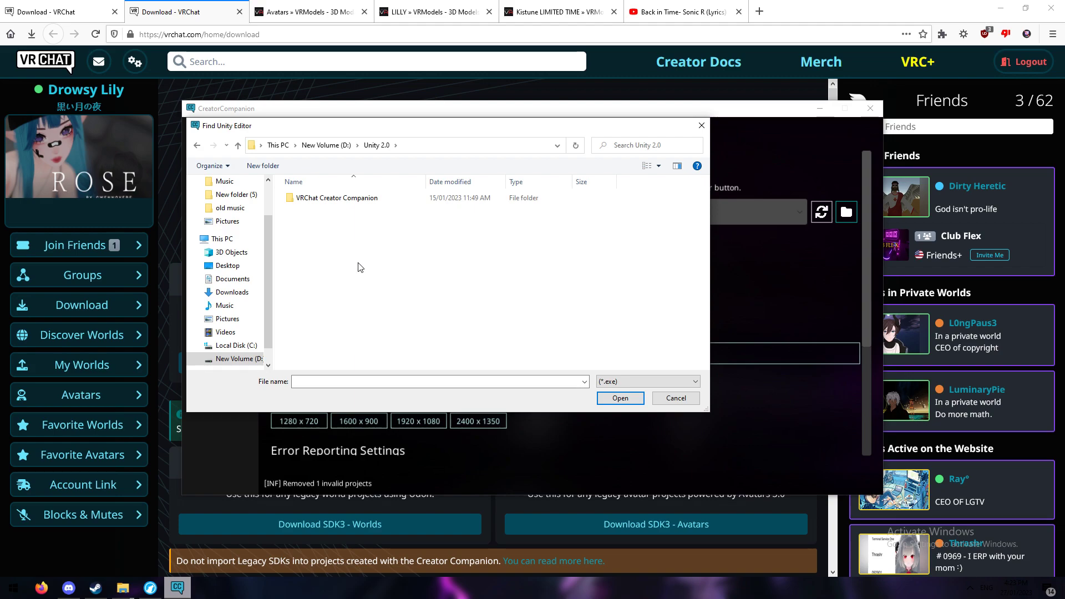
click(196, 145)
scroll(325, 299, down, 2)
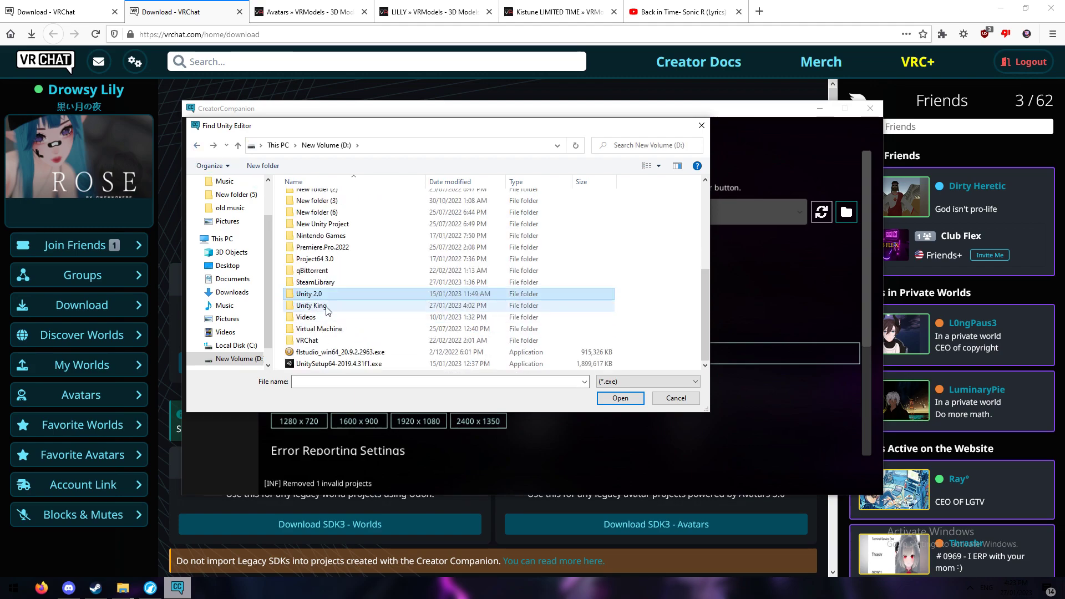
double_click(325, 299)
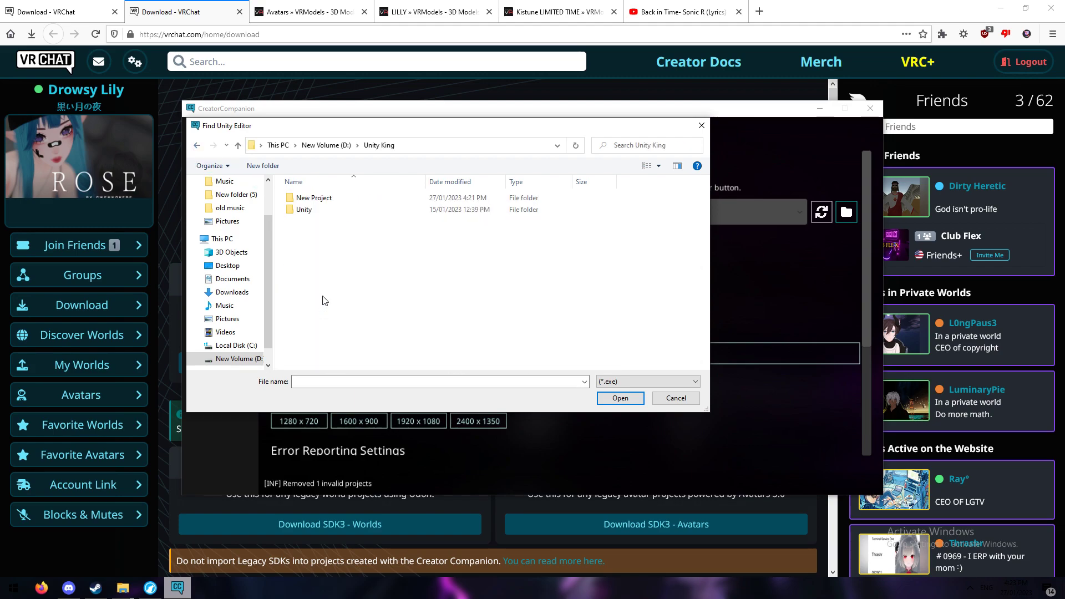
double_click(326, 210)
double_click(318, 203)
click(325, 247)
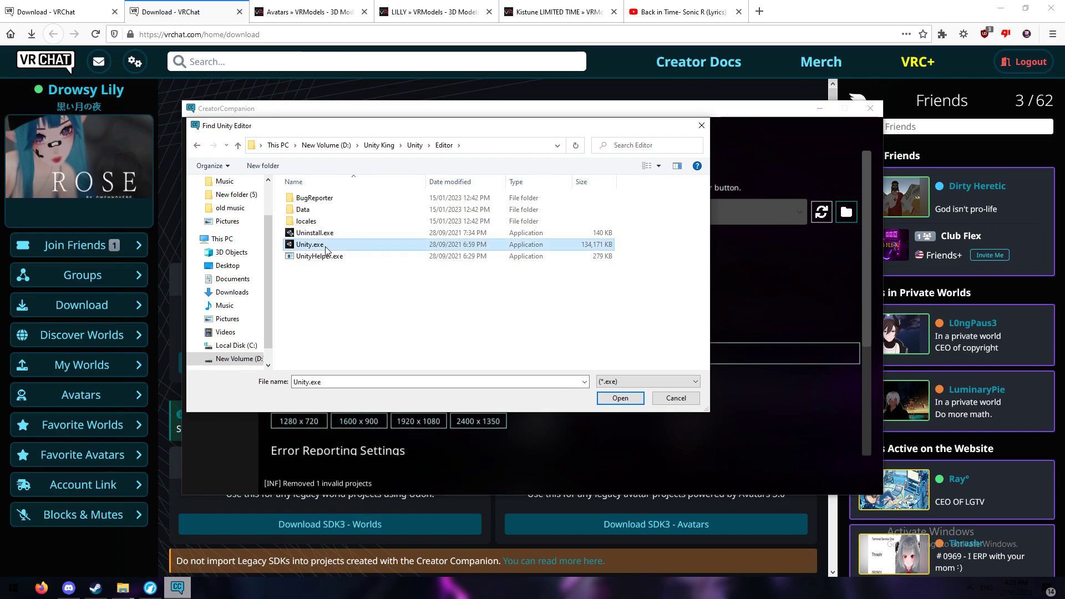
click(607, 401)
click(221, 184)
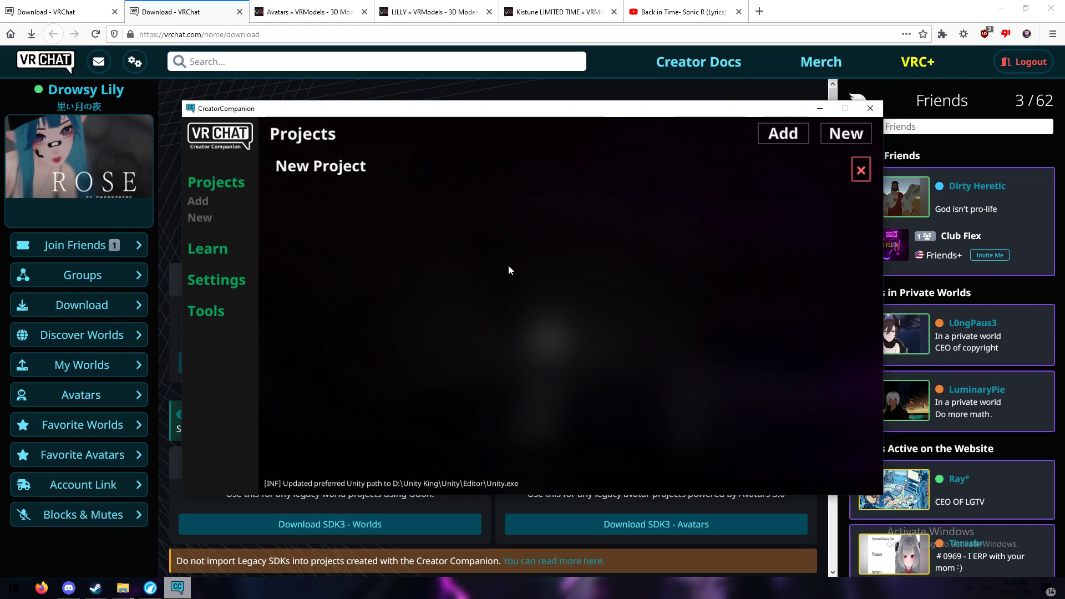
Create a new project from the Avatar template named Bruh
click(203, 203)
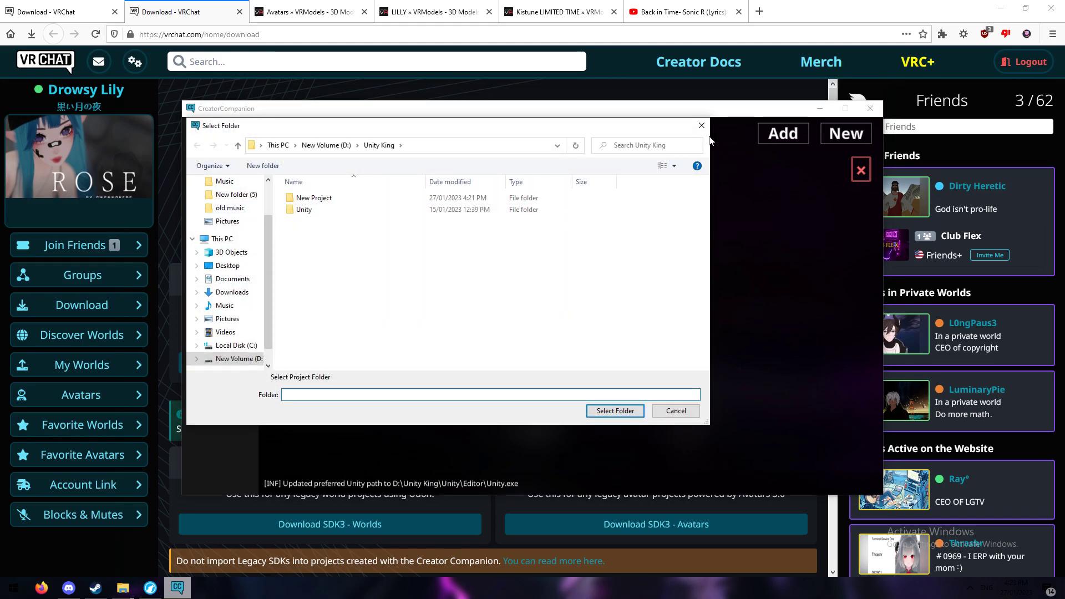
click(702, 126)
click(209, 221)
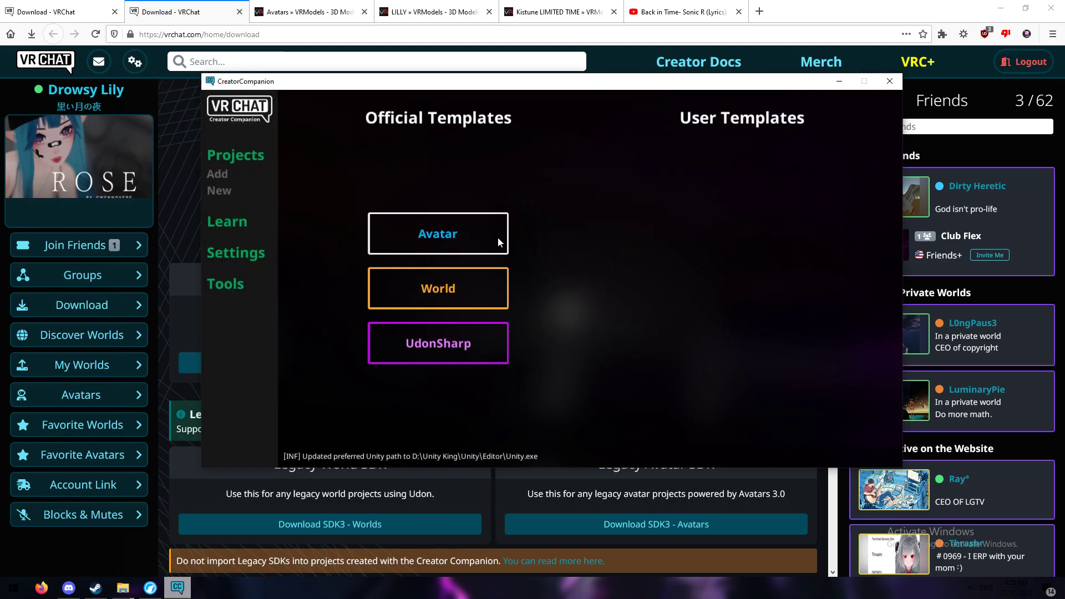
click(445, 234)
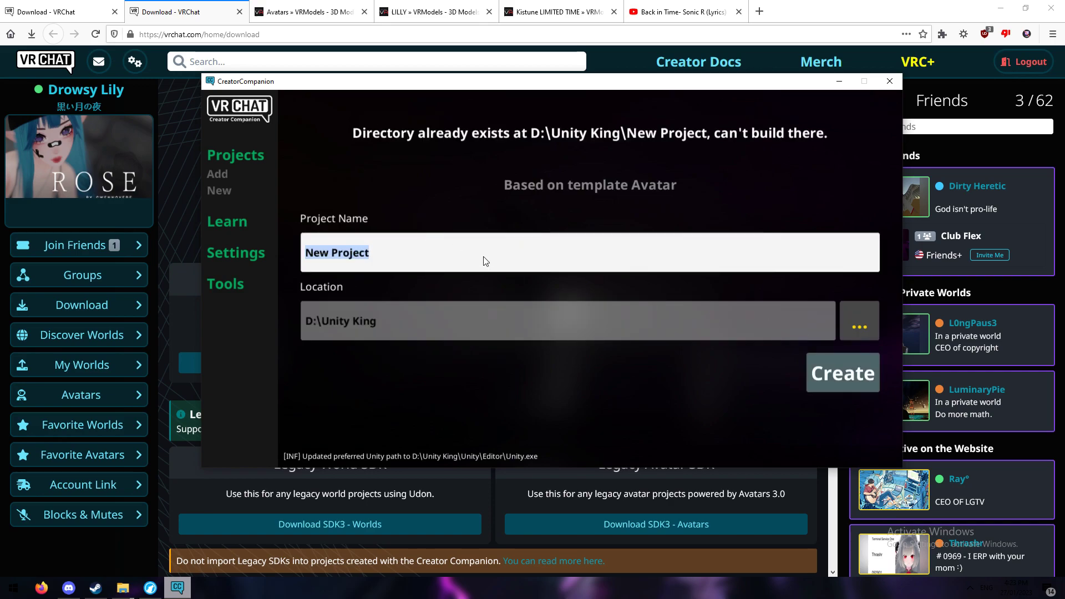
key(BackSpace)
text(Bruh)
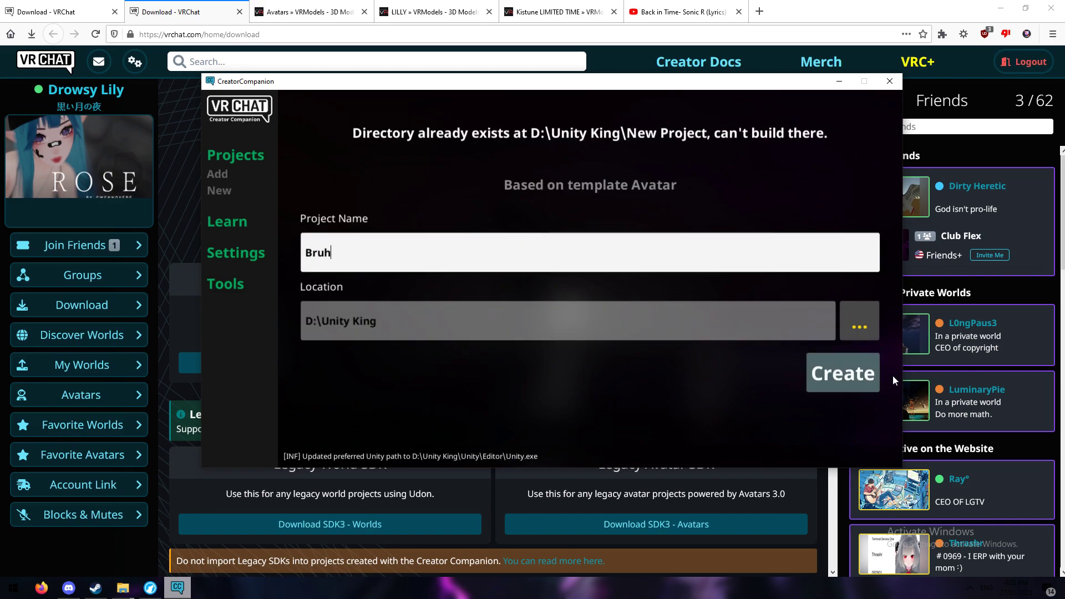
click(843, 373)
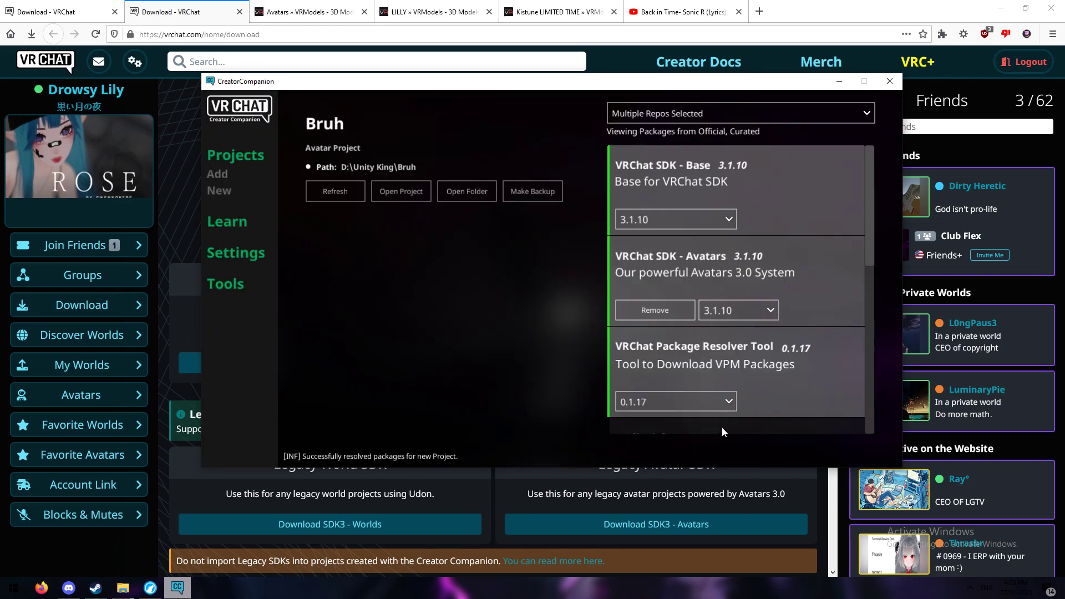
Open the Bruh project in Unity and glance through its Packages and Assets folders
click(408, 190)
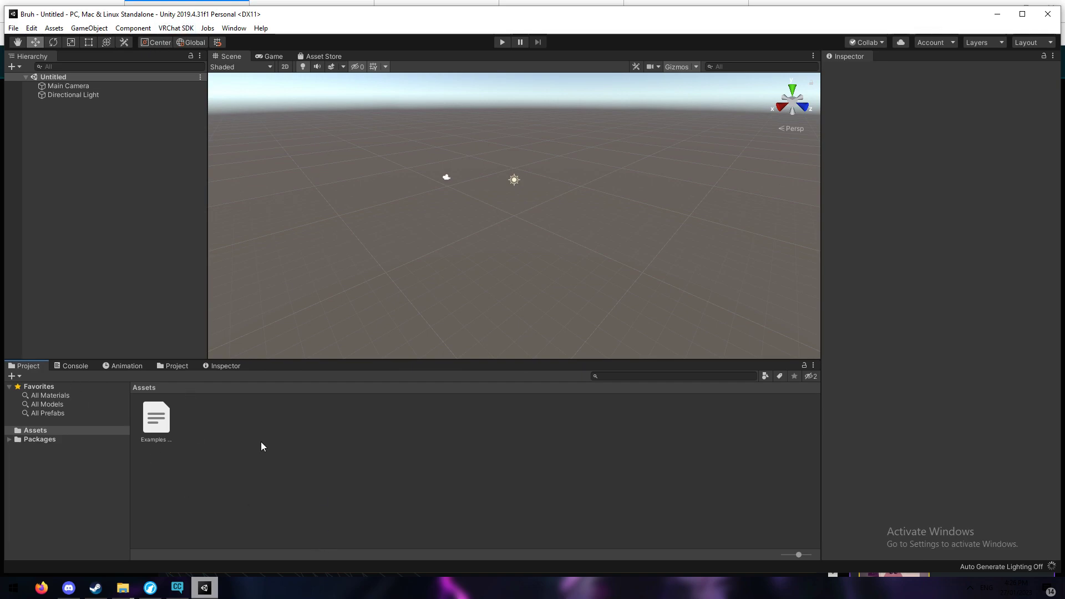
click(43, 441)
click(42, 431)
click(209, 596)
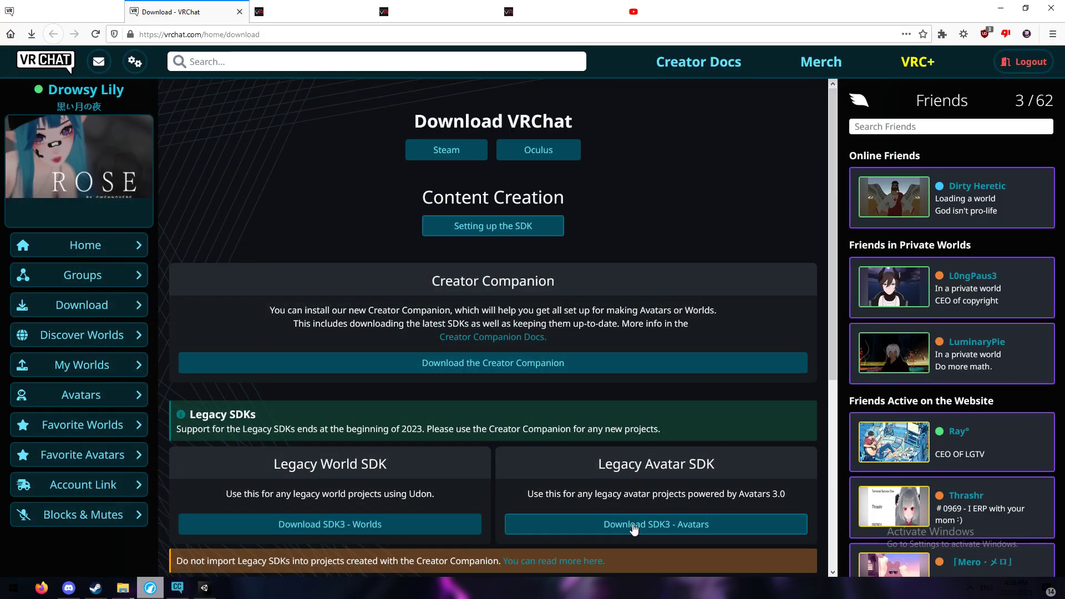
Download the legacy VRCSDK3 avatar package and confirm it in the downloads list
click(635, 527)
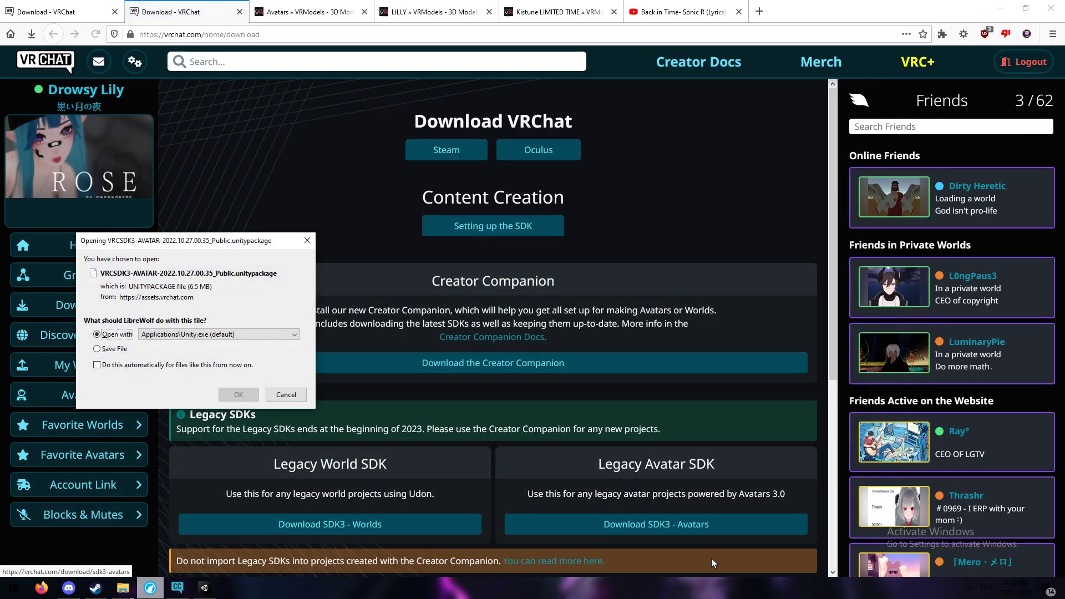
click(238, 394)
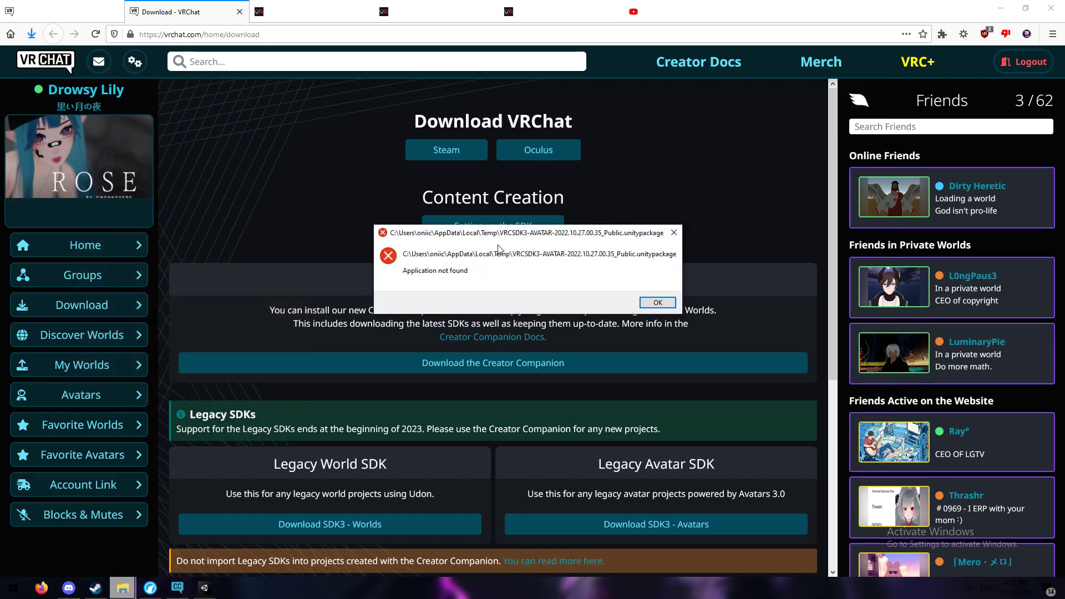
click(656, 302)
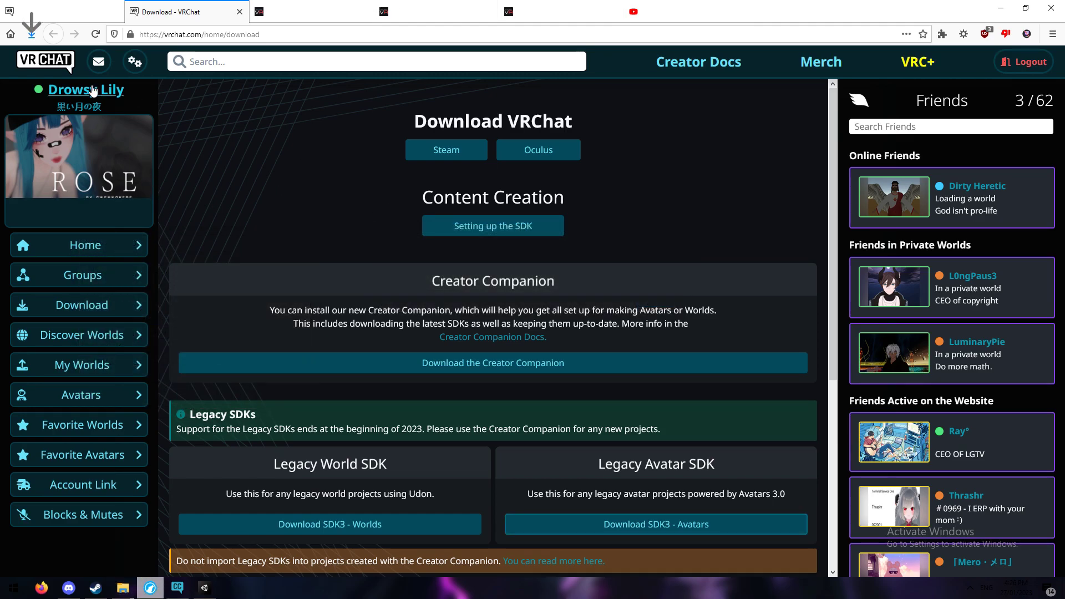
click(32, 34)
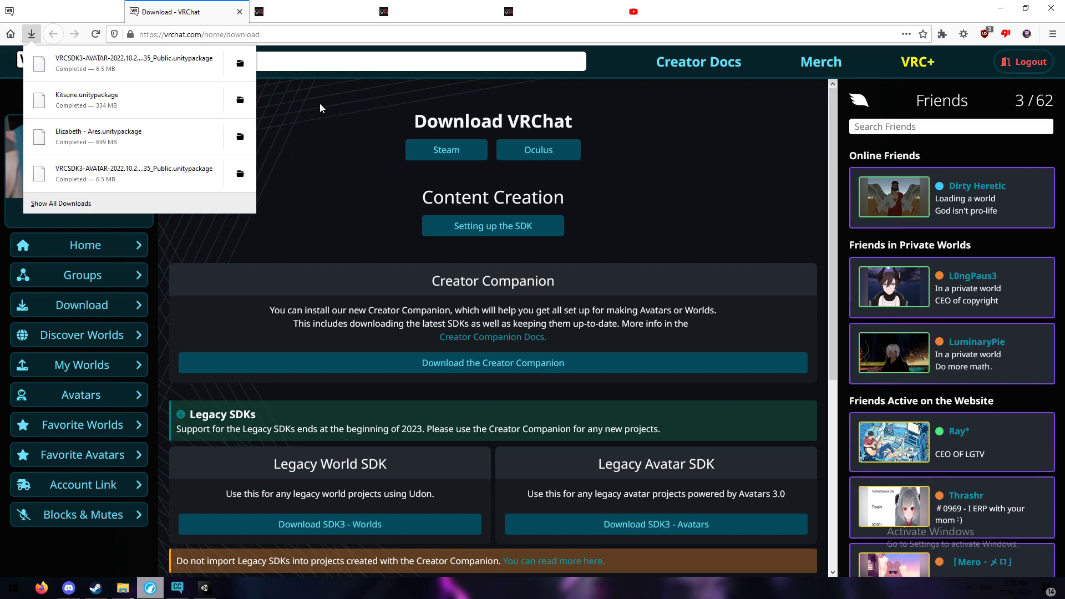
click(293, 194)
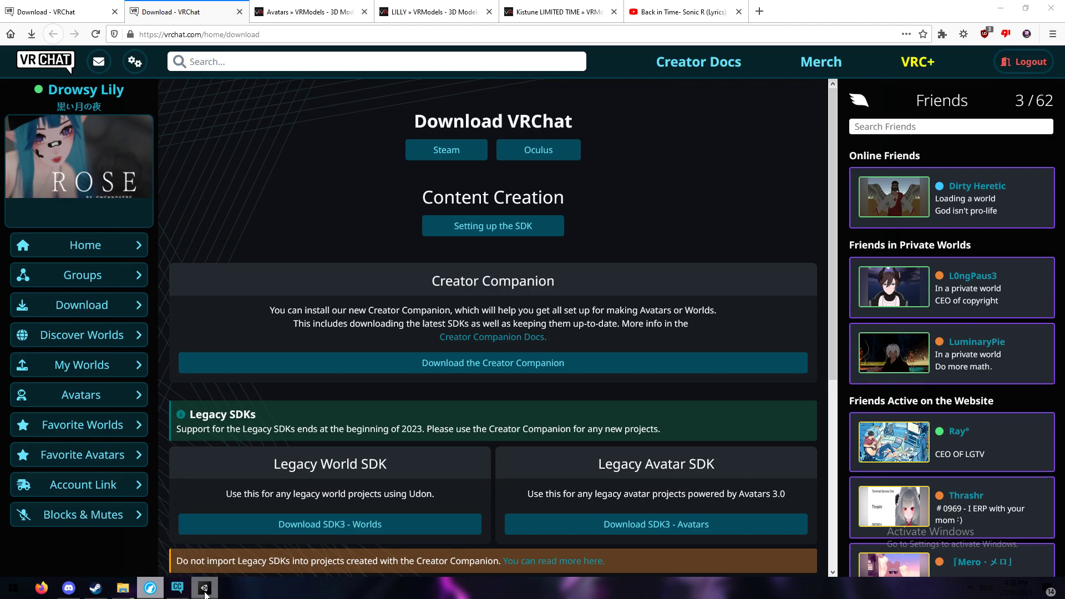
Switch from the browser to the Bruh project in Unity and look over its File and VRChat SDK menus
click(1002, 8)
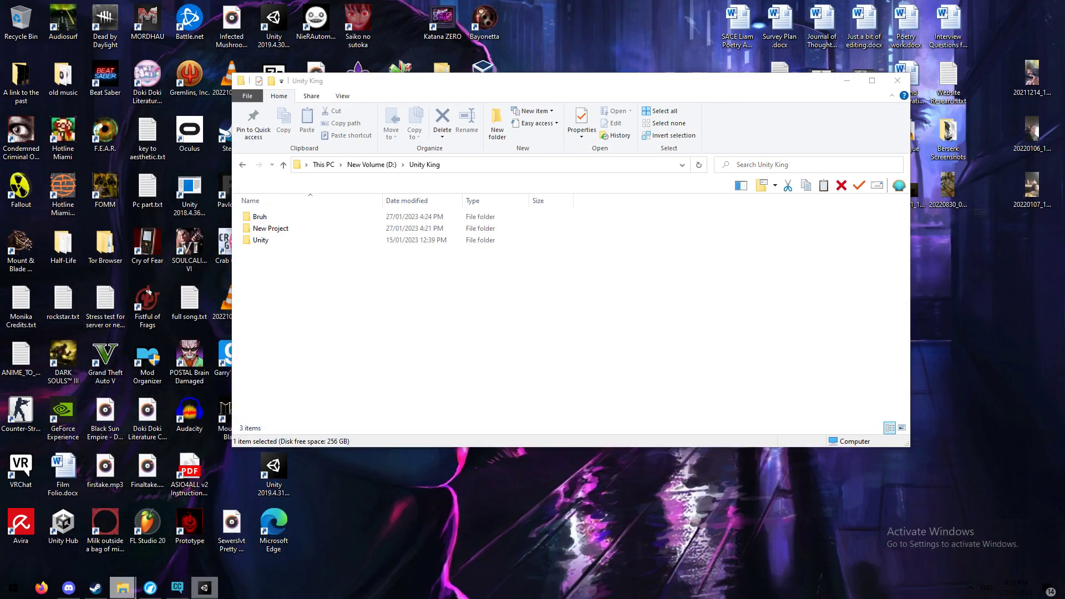
click(195, 589)
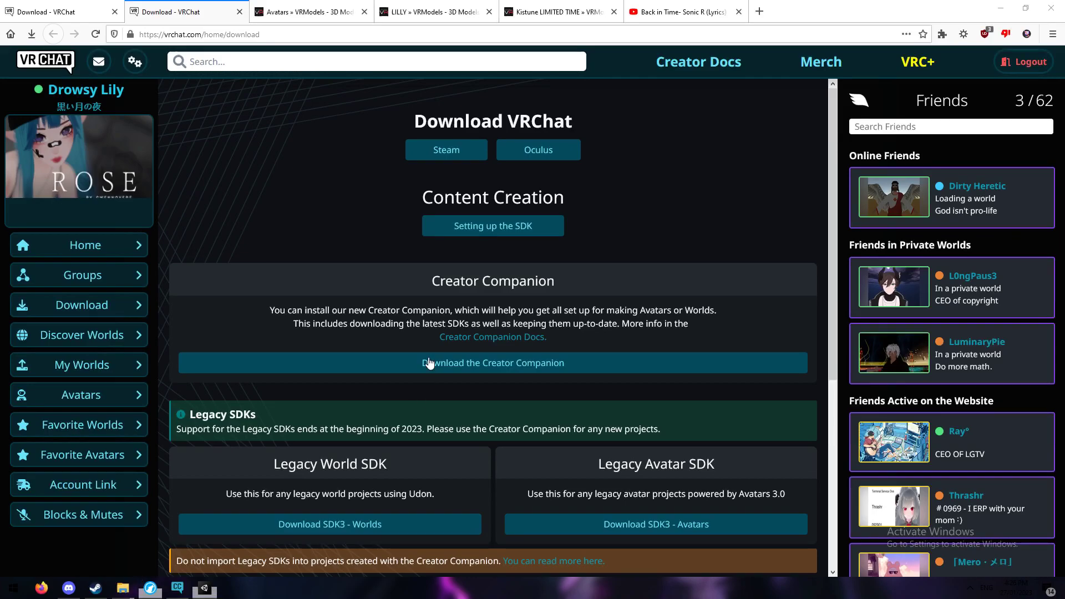
click(207, 589)
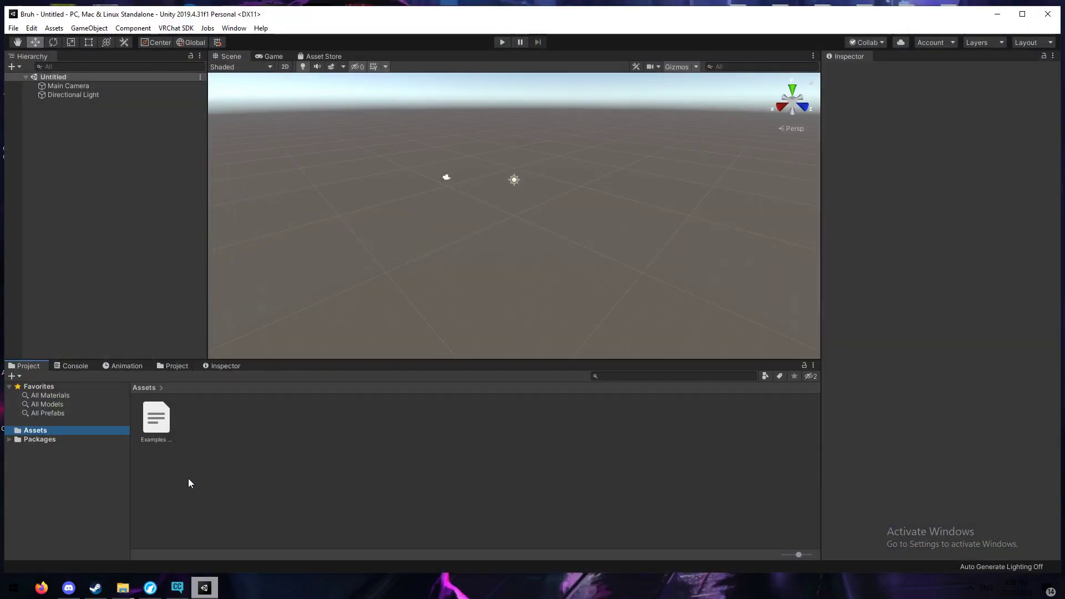
click(38, 439)
click(41, 431)
click(12, 28)
click(13, 27)
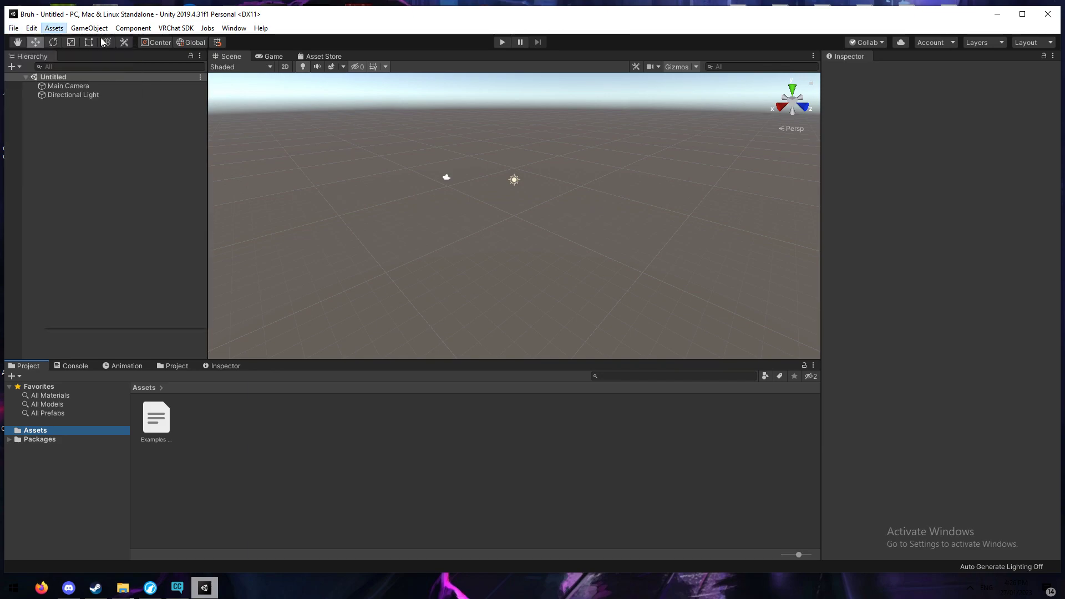
click(176, 27)
click(247, 415)
Import VRCSDK3-AVATAR-2022.10.27.00.35_Public.unitypackage as a custom package
right_click(252, 438)
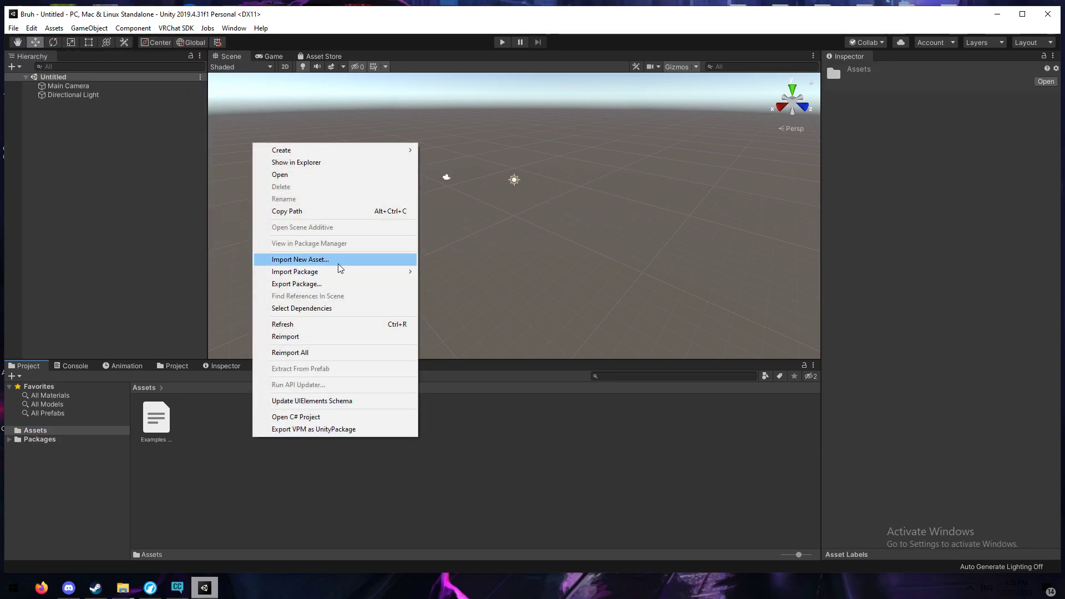
mouse_move(336, 272)
click(432, 271)
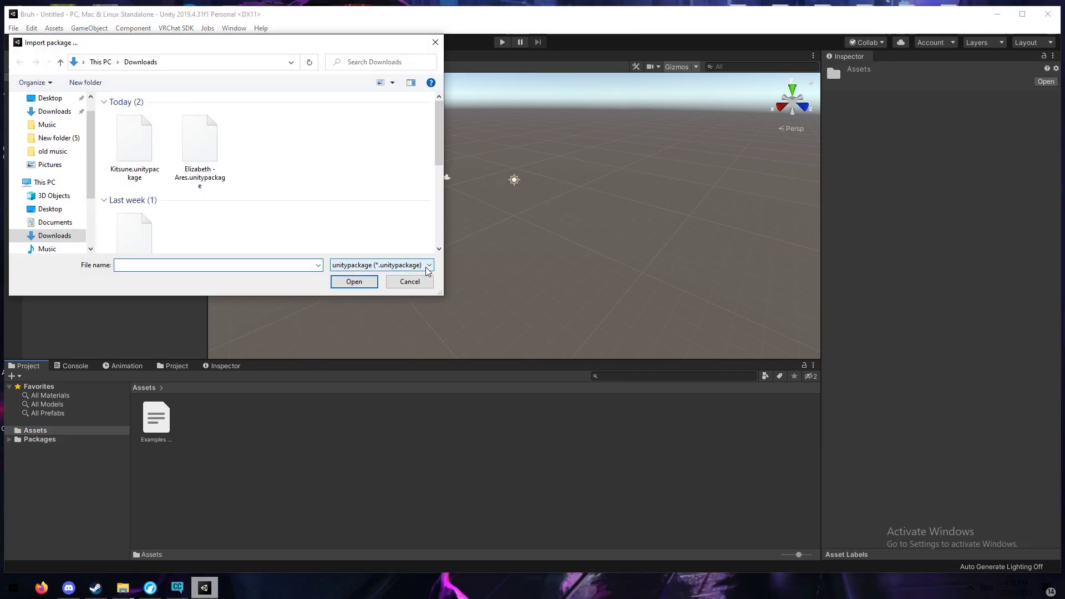
click(279, 176)
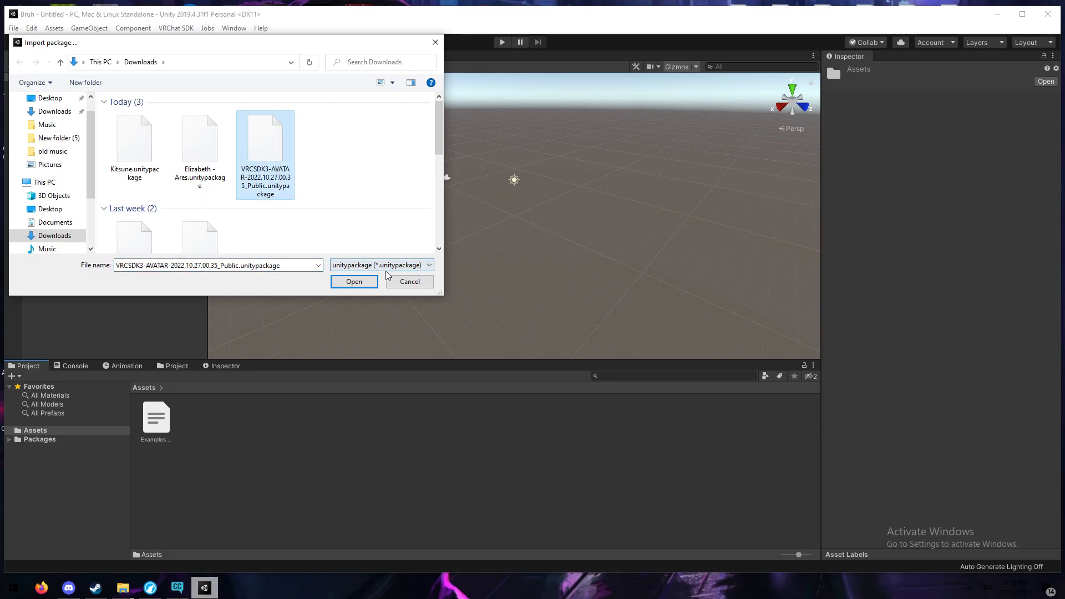
click(354, 281)
click(176, 27)
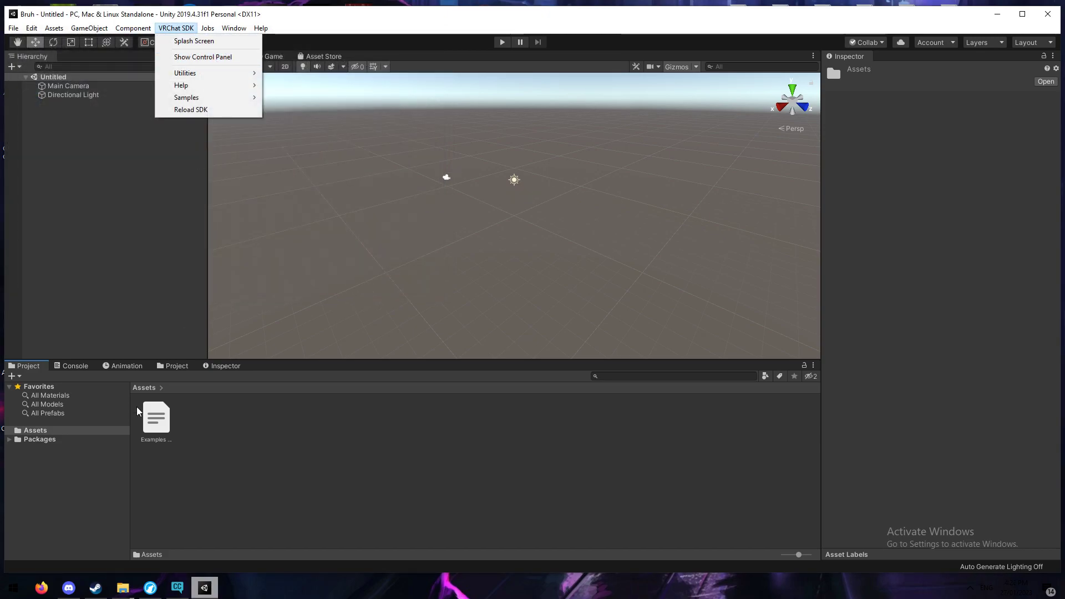
click(40, 439)
click(40, 439)
click(48, 432)
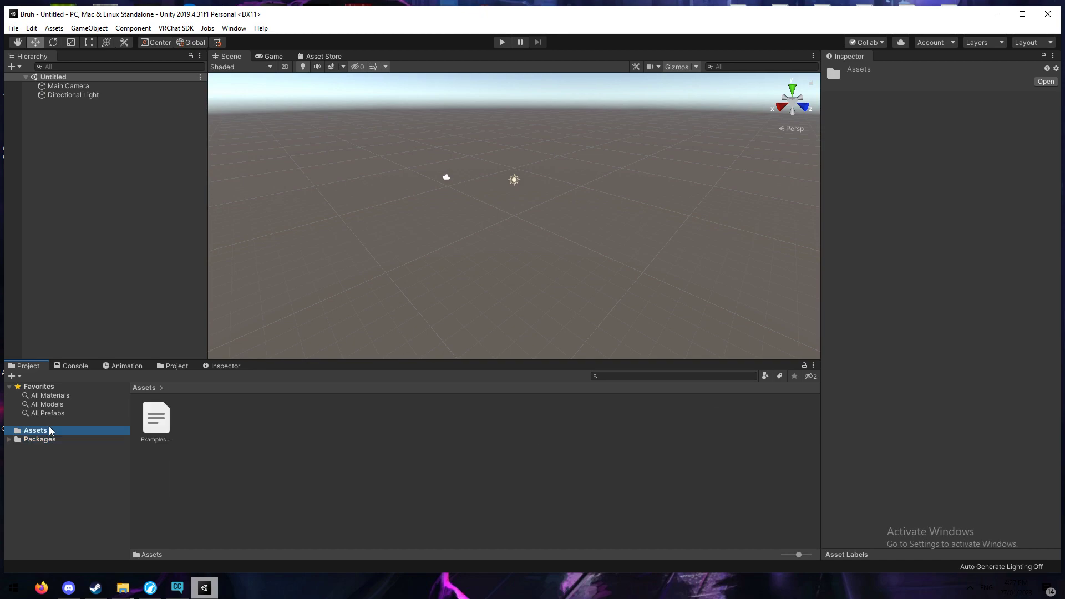
click(186, 28)
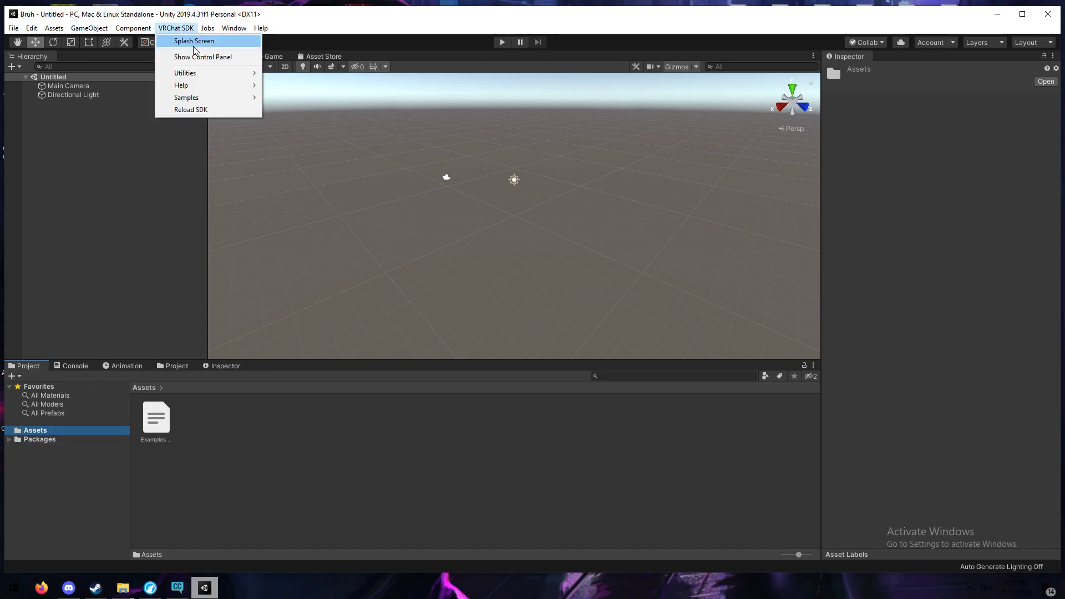
click(189, 41)
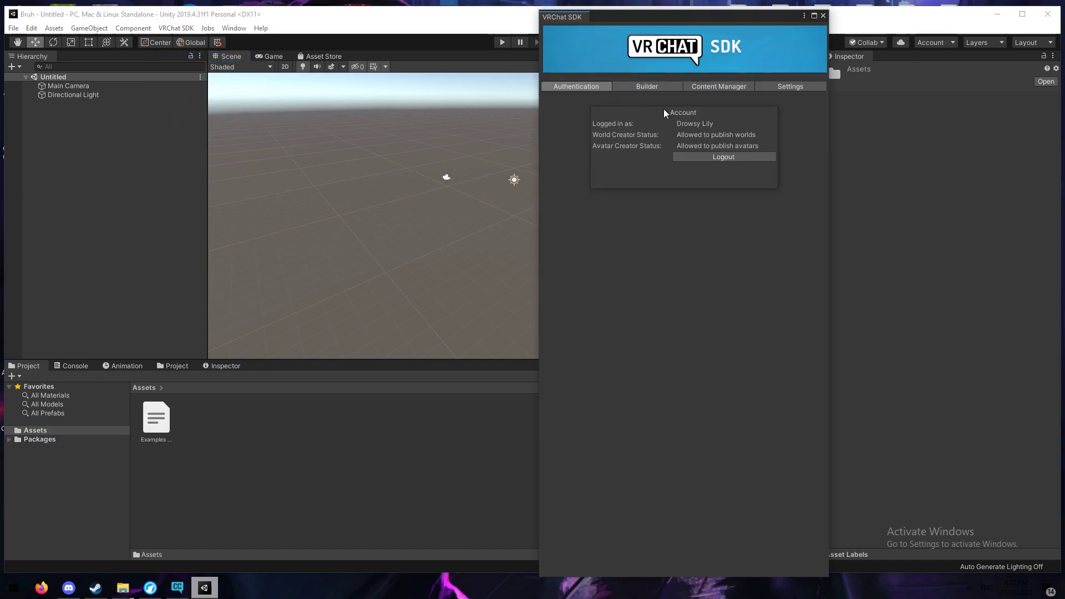
click(636, 86)
click(586, 89)
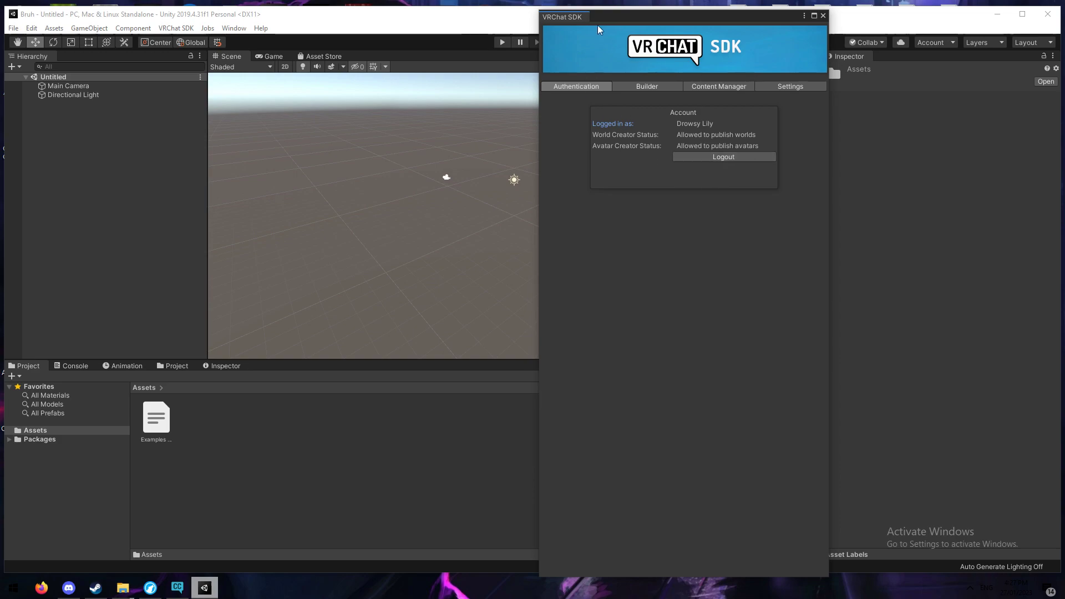
click(823, 15)
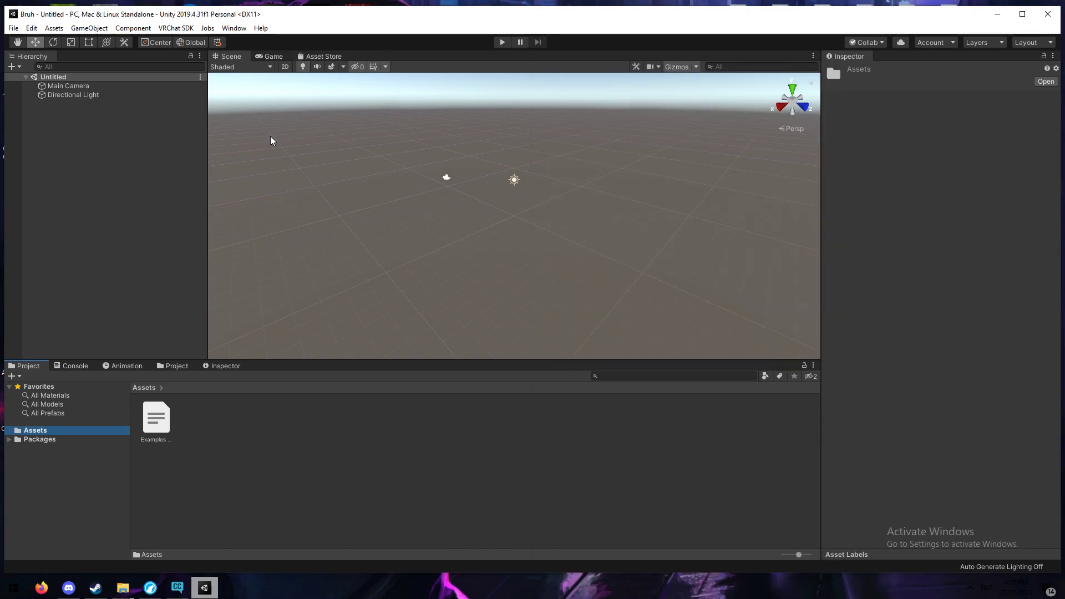
Start a custom package import from Assets, then cancel the file picker
click(58, 439)
click(54, 431)
right_click(298, 423)
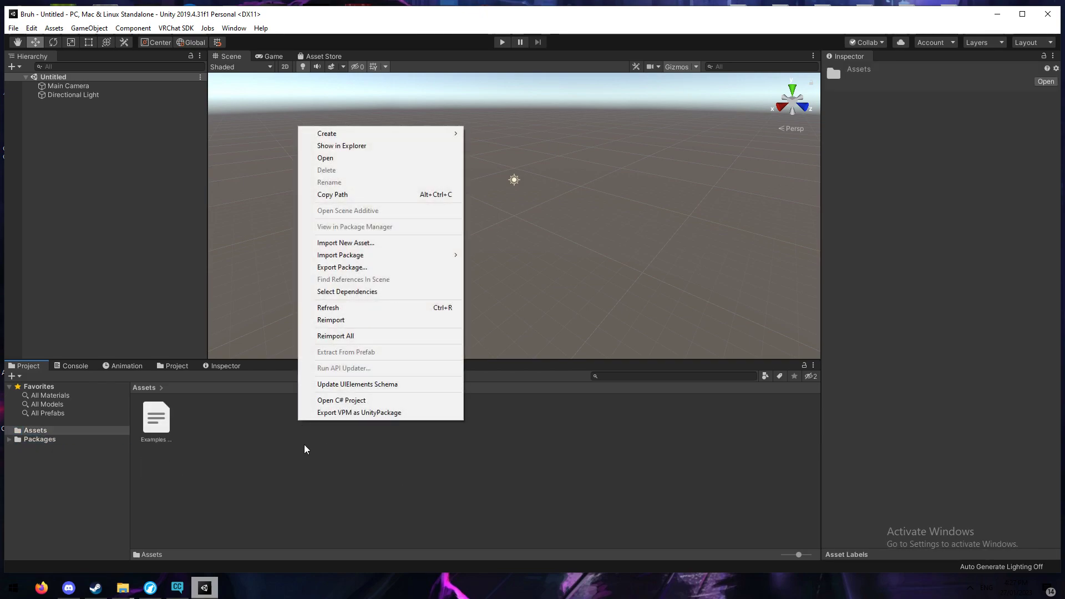
click(469, 257)
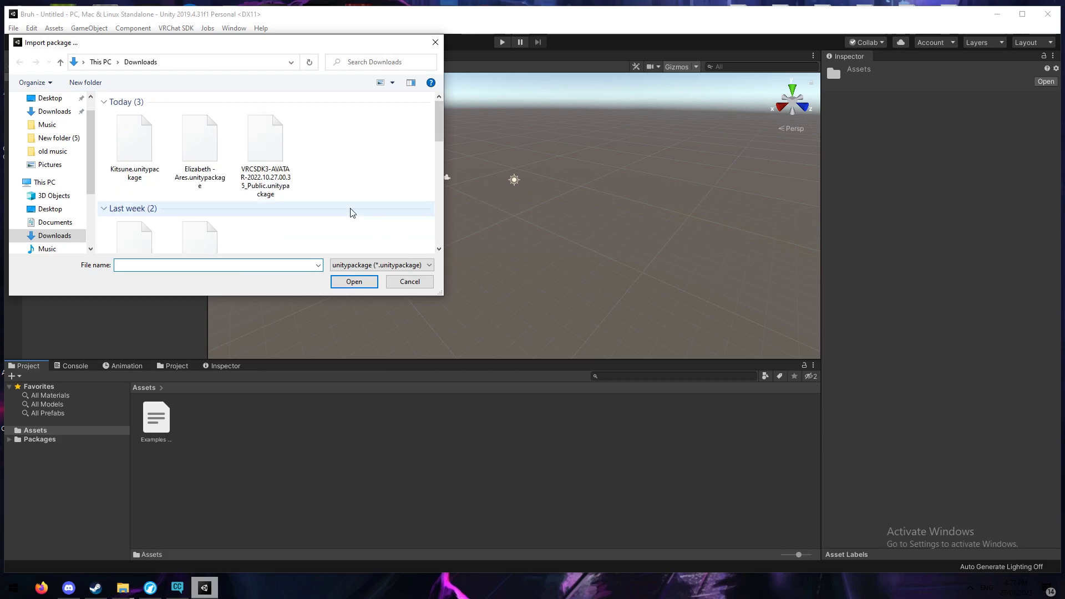
click(409, 281)
Import all files of PoiyomiToon7.1.60.unitypackage as a custom package
right_click(348, 441)
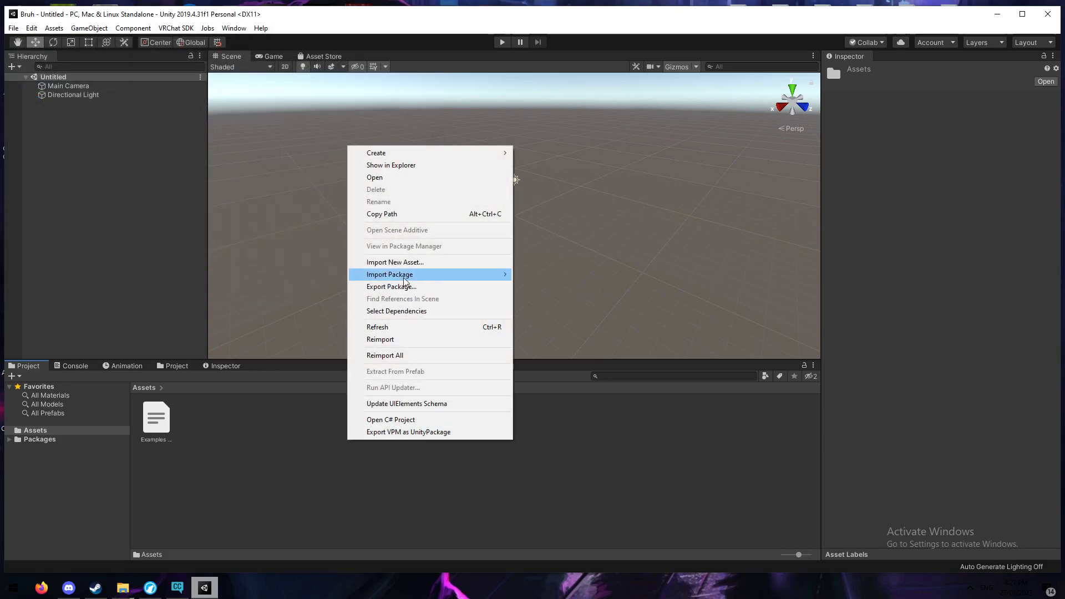
mouse_move(443, 275)
click(541, 275)
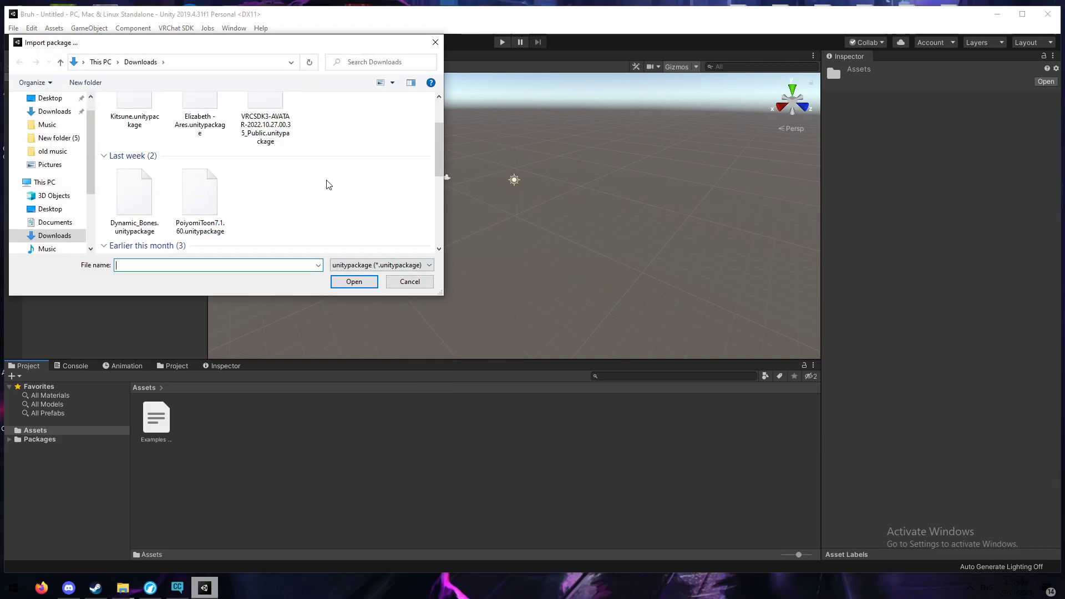
click(211, 190)
scroll(246, 203, down, 2)
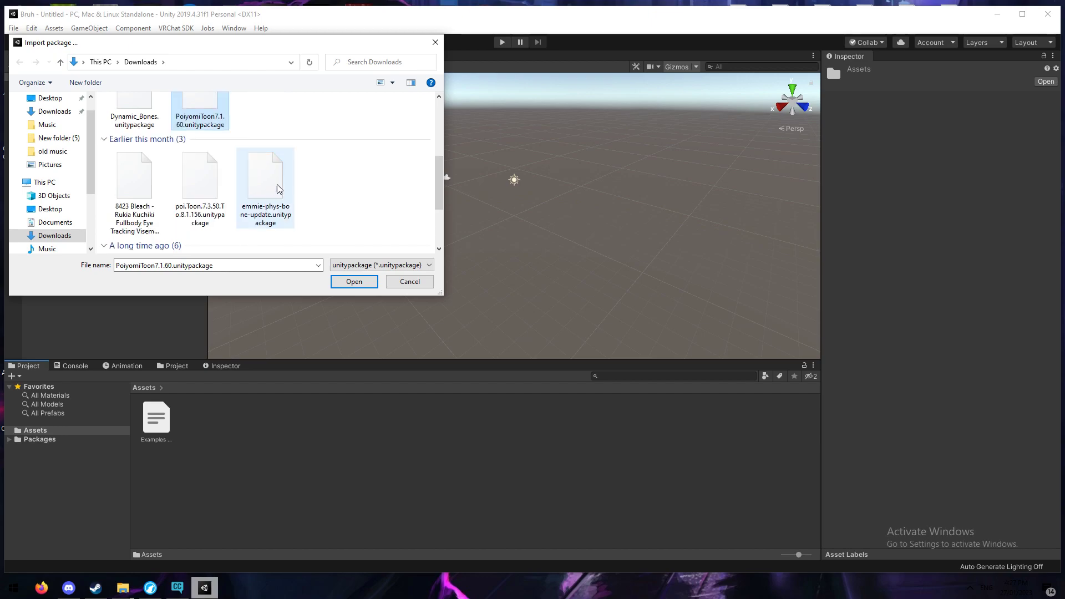
scroll(240, 167, up, 1)
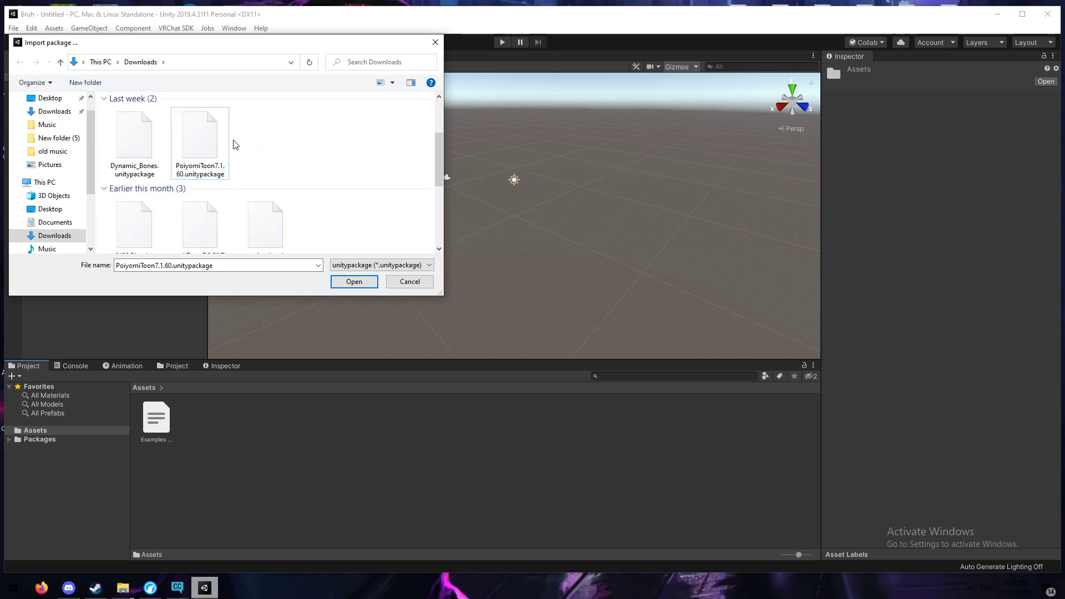
scroll(319, 166, up, 1)
scroll(278, 199, down, 1)
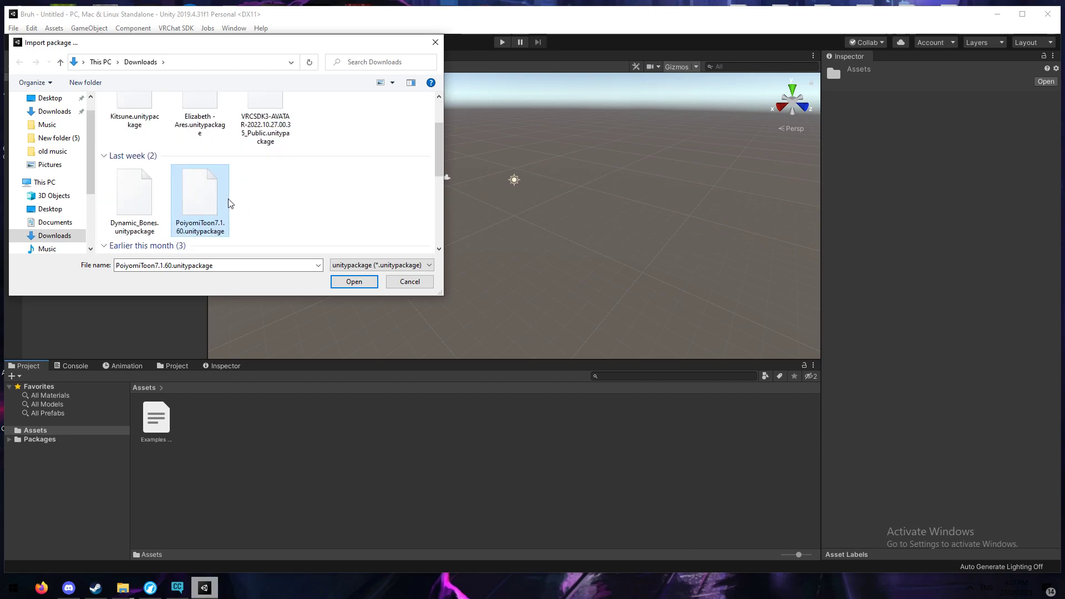
scroll(260, 186, up, 1)
scroll(291, 194, down, 1)
click(350, 284)
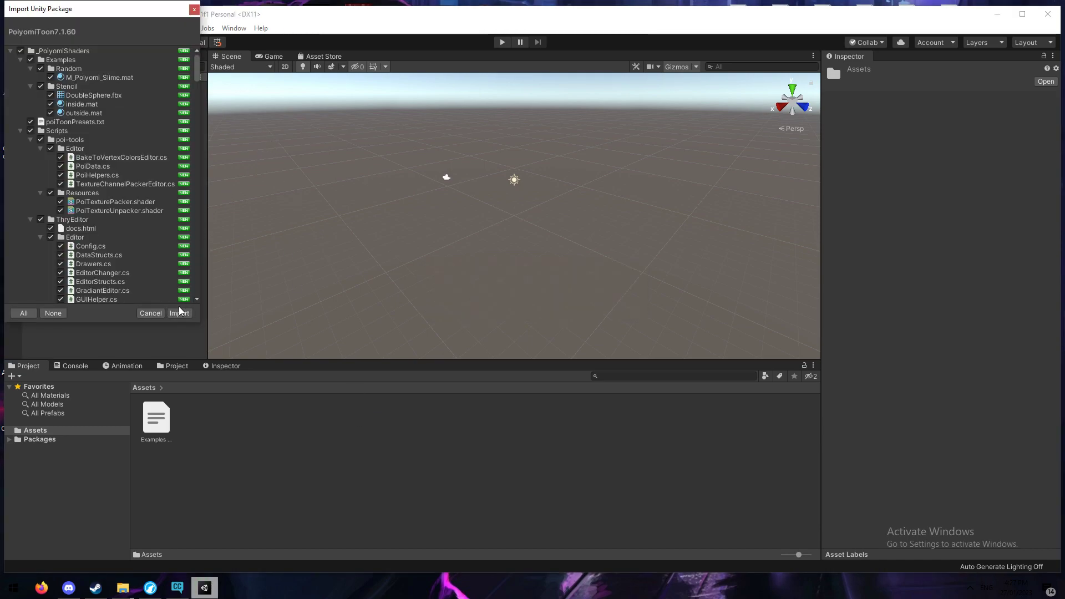
click(179, 313)
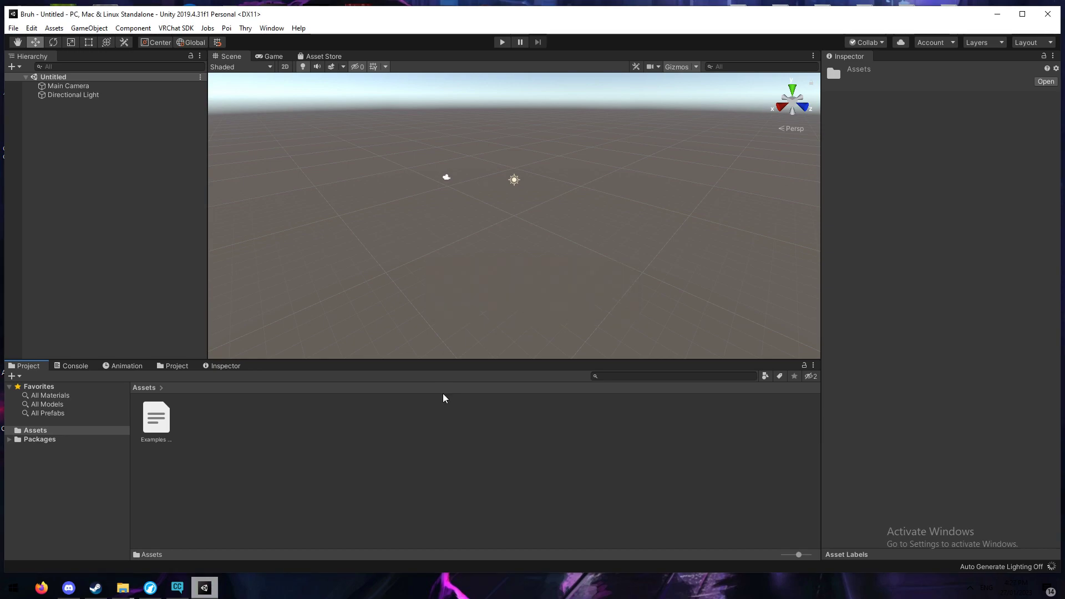
Import all files of Dynamic_Bones.unitypackage as a custom package
right_click(402, 430)
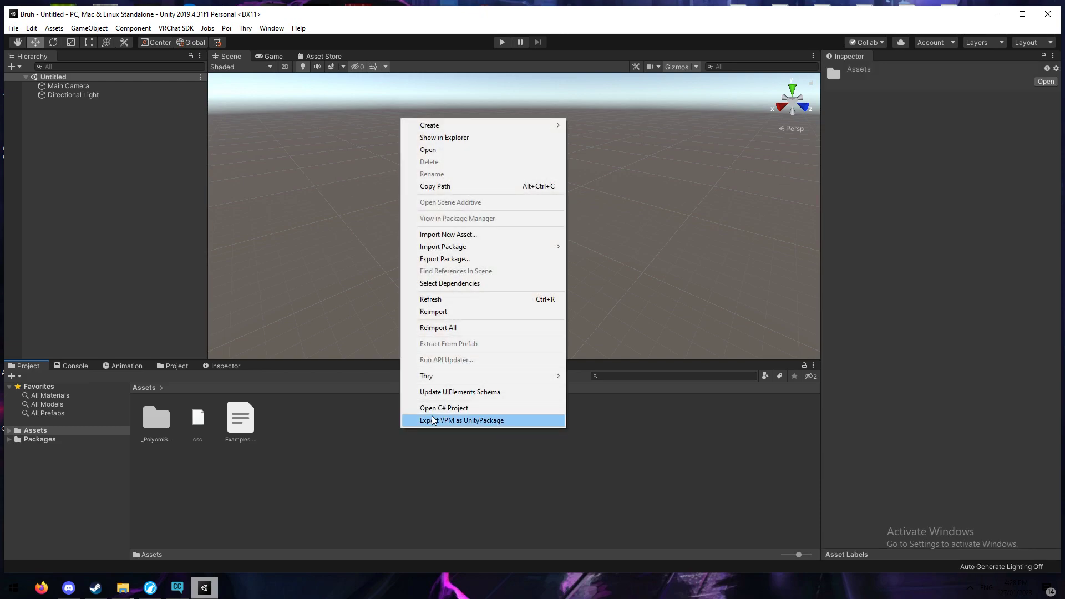
mouse_move(517, 253)
click(577, 247)
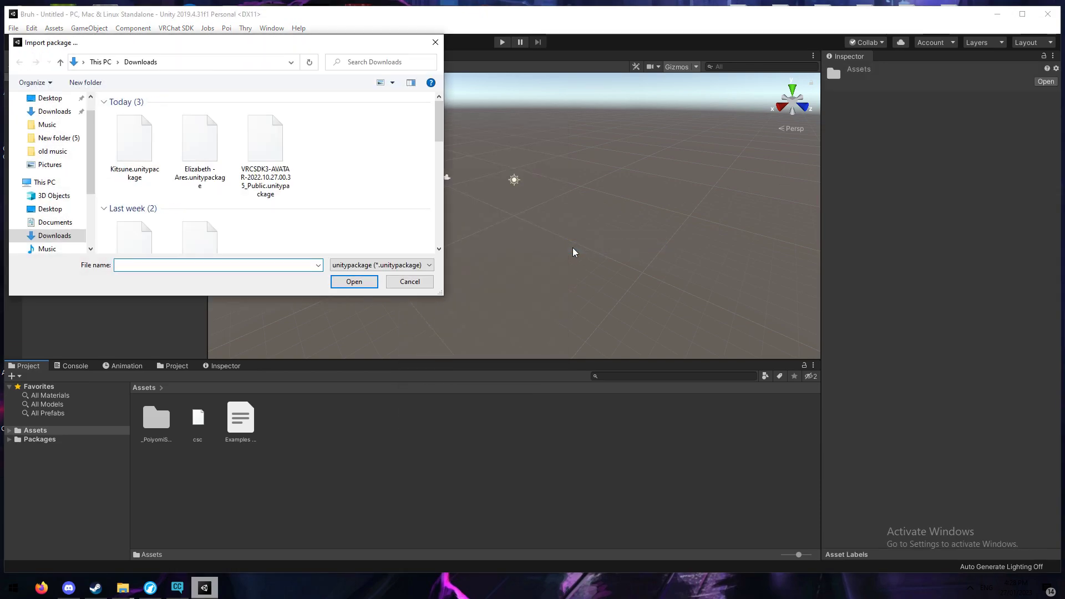
scroll(350, 180, down, 1)
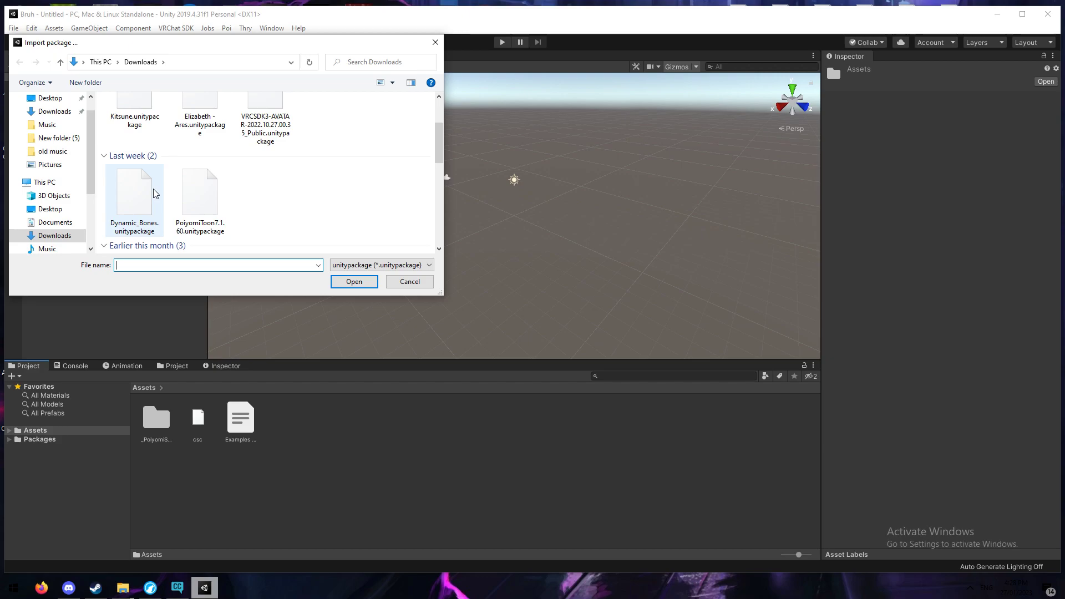
double_click(134, 197)
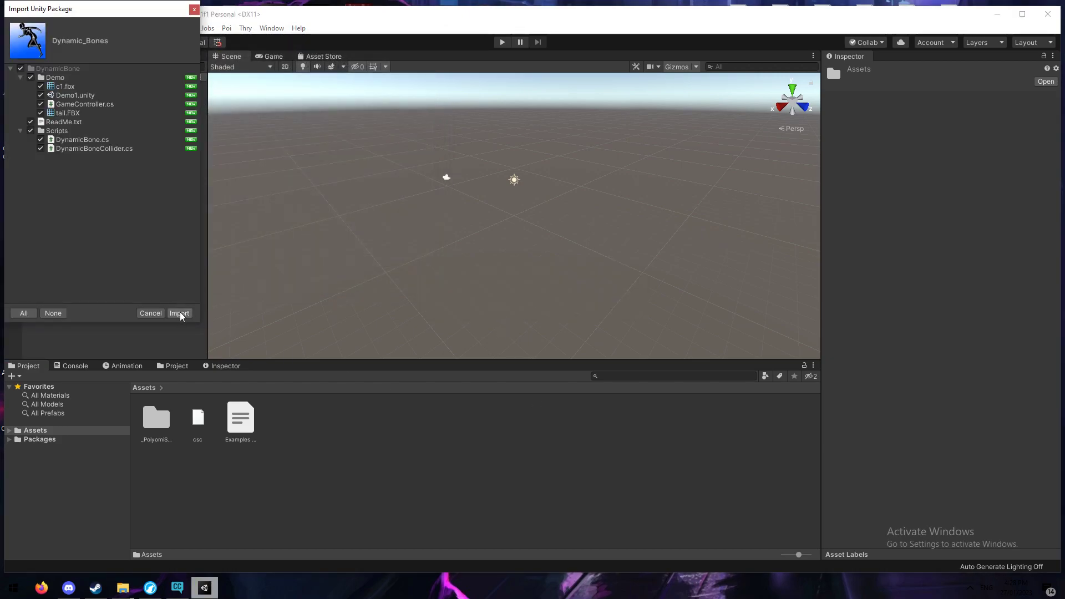
click(179, 313)
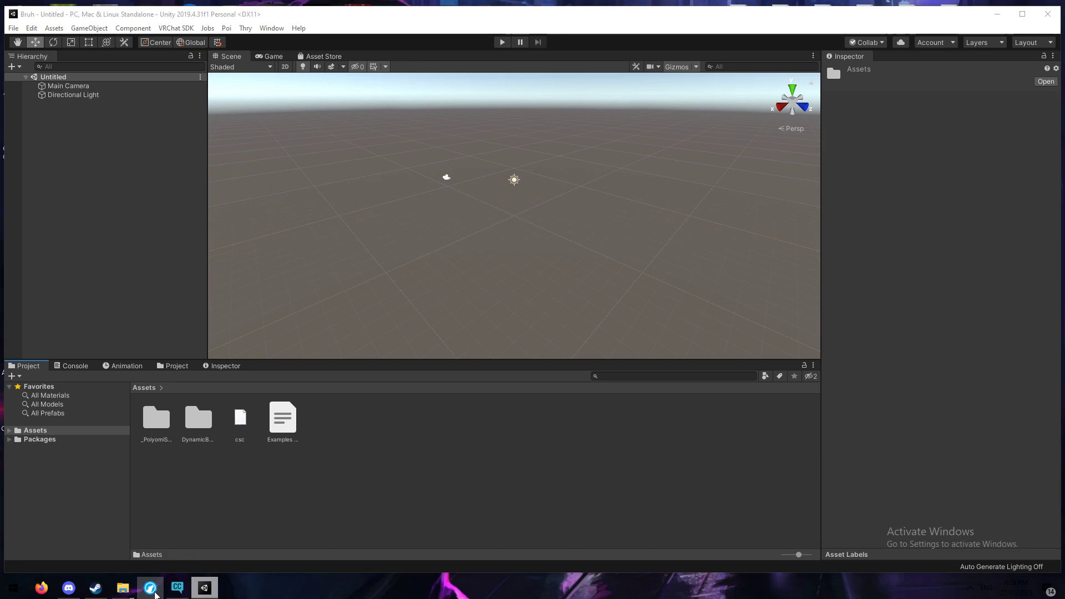
Bring Firefox forward, browse the VRModels Avatars listing, and close the LILLY model tab
click(150, 587)
click(310, 10)
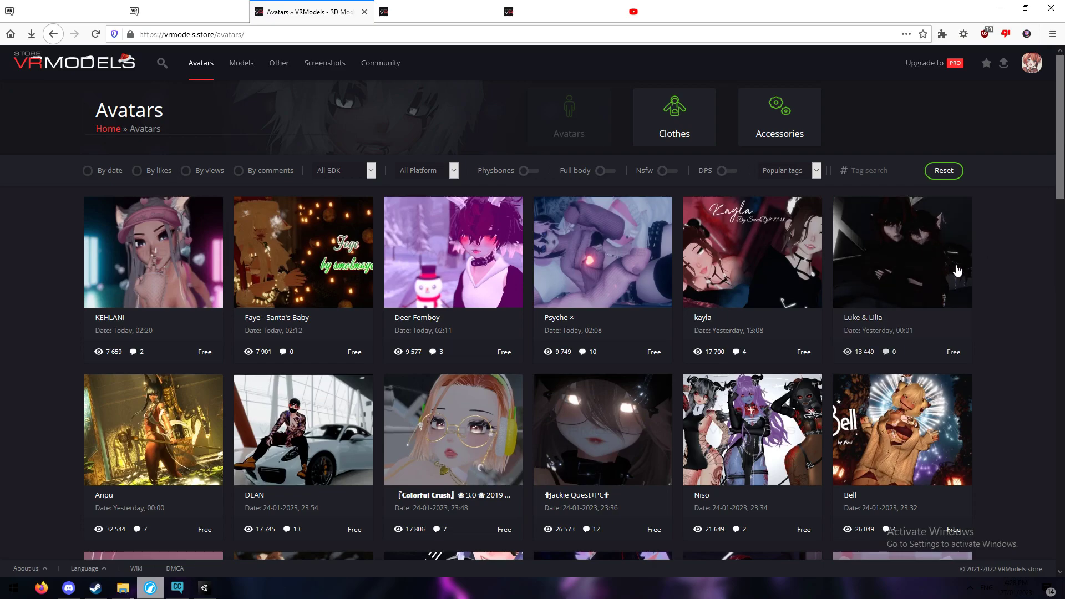
scroll(957, 270, down, 3)
scroll(962, 303, up, 3)
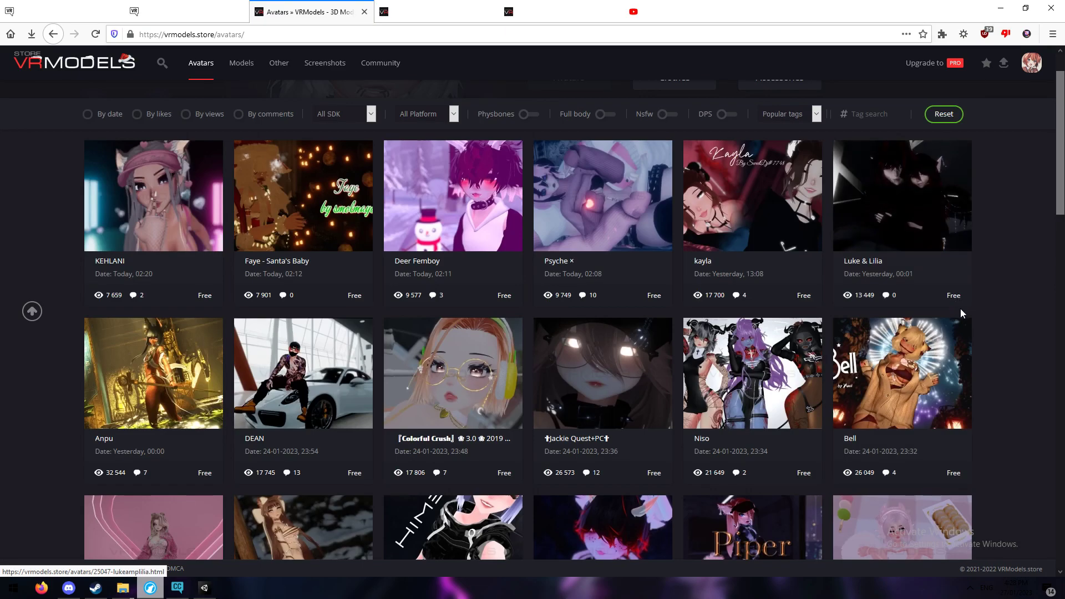
click(426, 13)
click(303, 17)
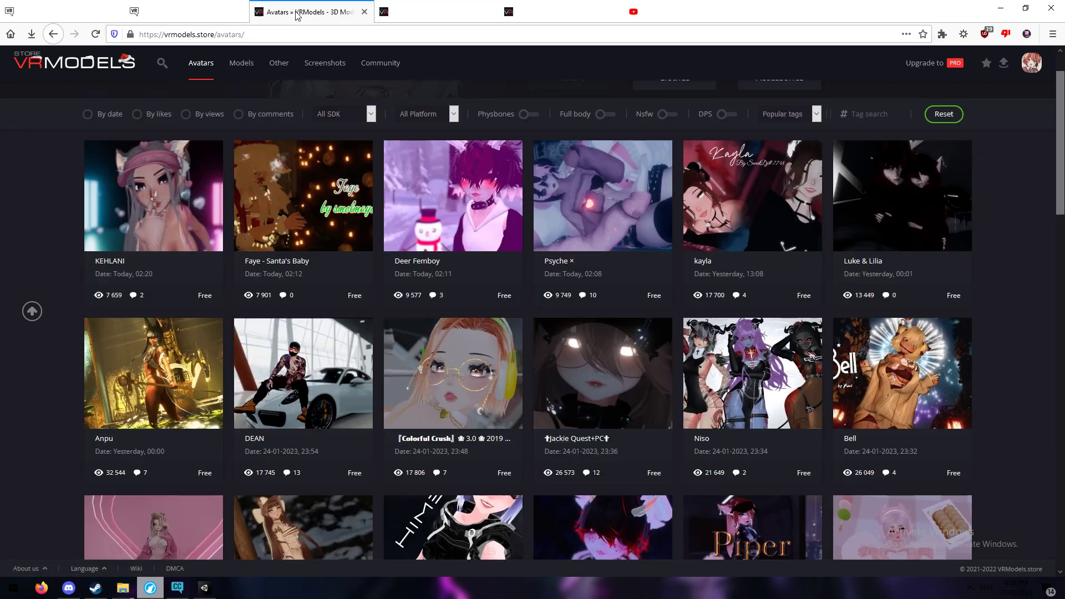
click(482, 20)
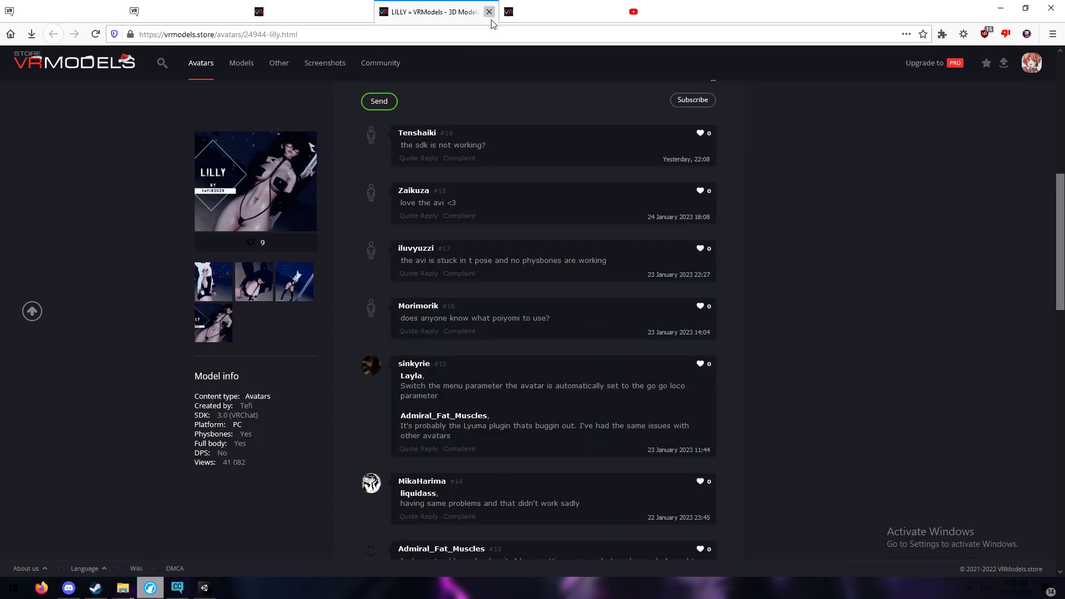
click(489, 12)
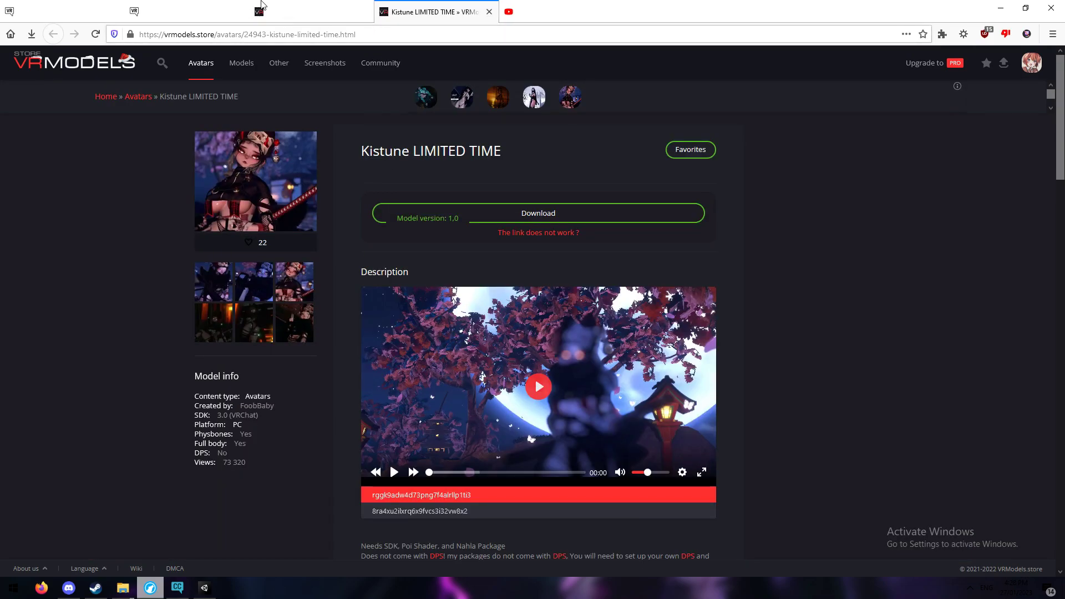
Download Kitsune.unitypackage (334 MB) from the Kistune page, close MediaFire, and return to Avatars
drag(380, 151, 439, 148)
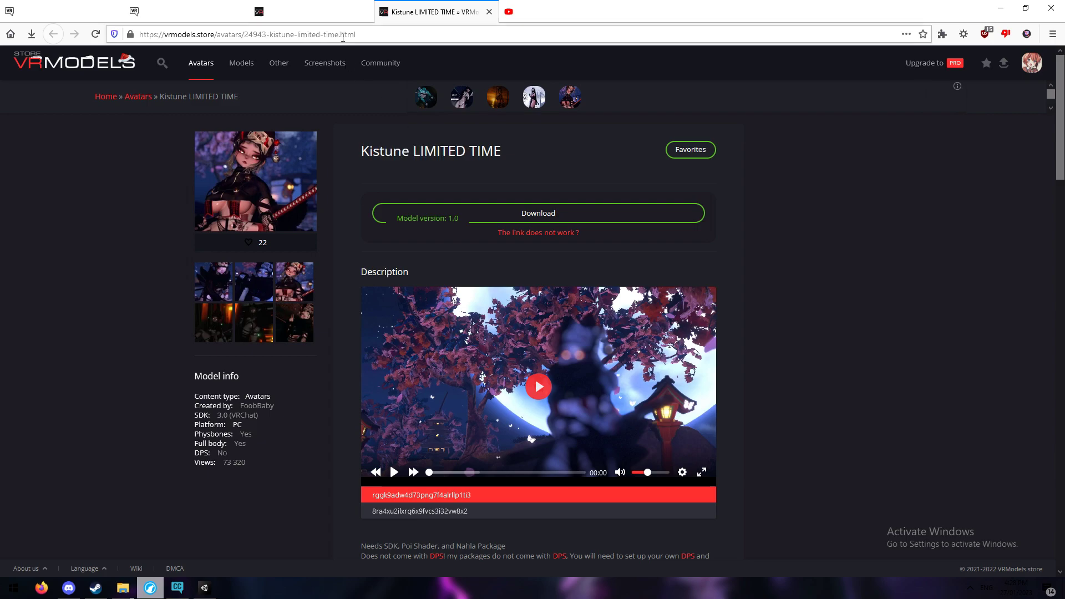
click(333, 12)
click(438, 13)
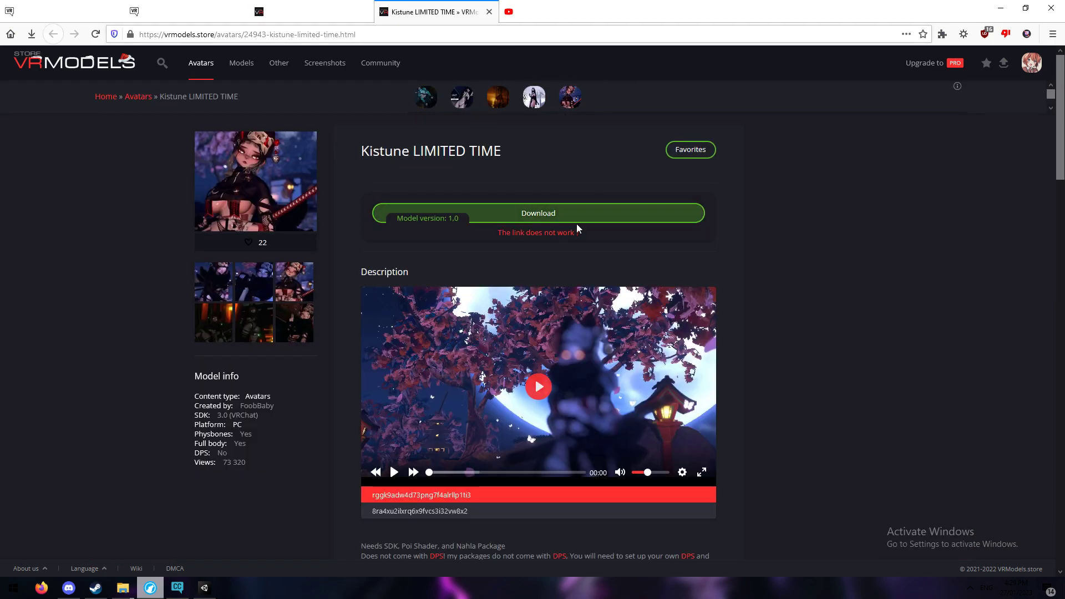
click(561, 216)
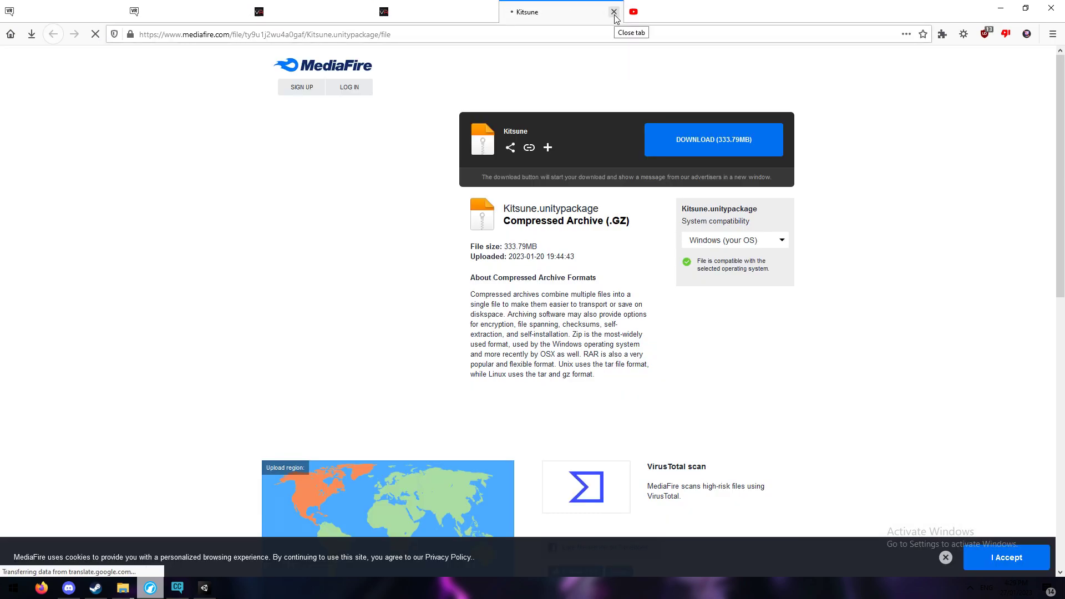
click(614, 12)
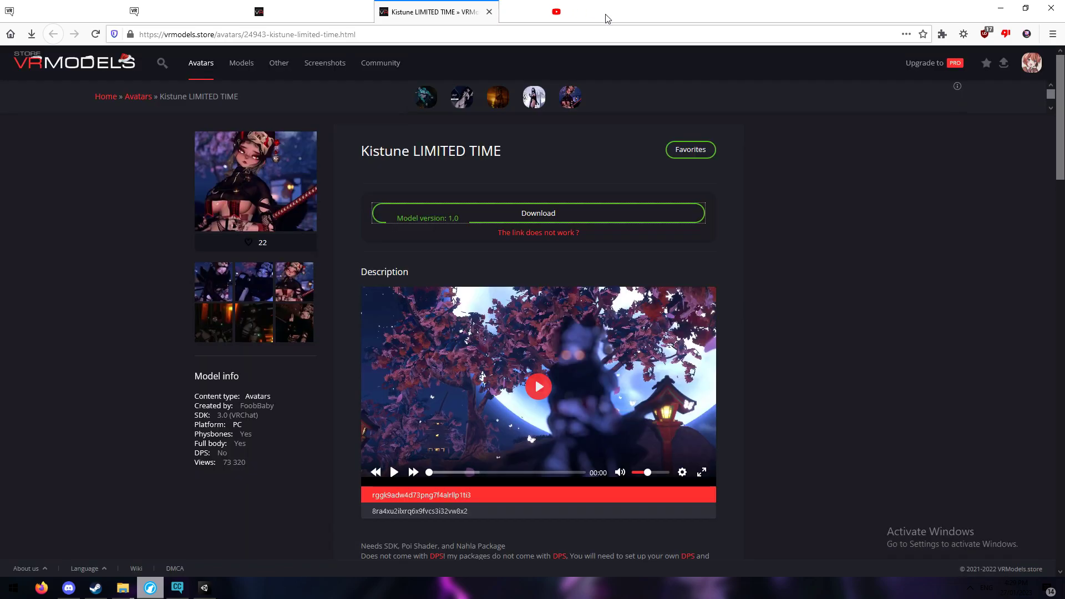
click(33, 35)
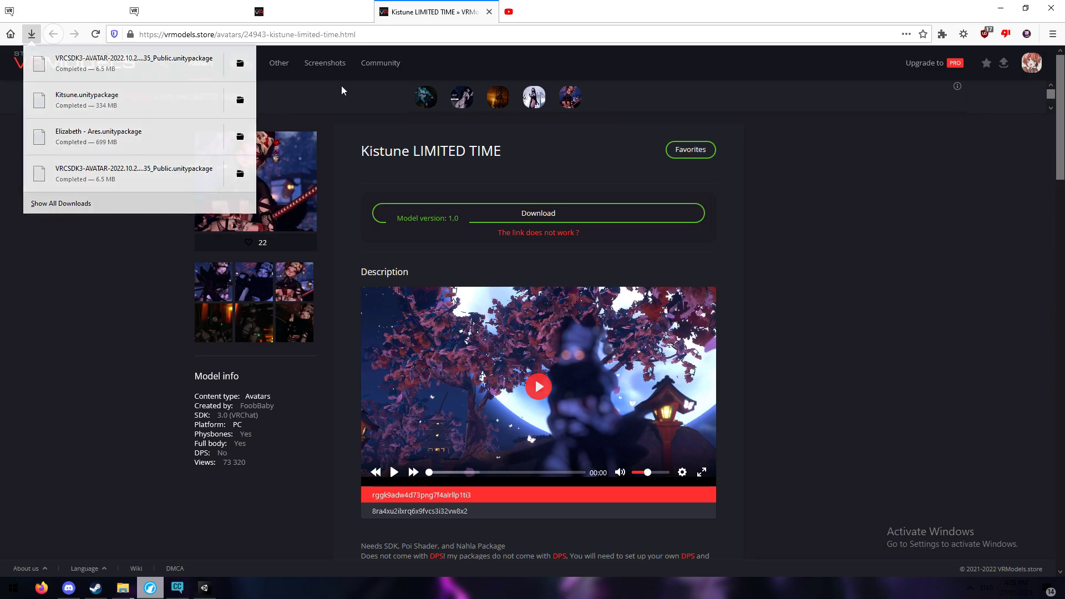
click(311, 11)
scroll(412, 454, down, 5)
scroll(412, 454, down, 5)
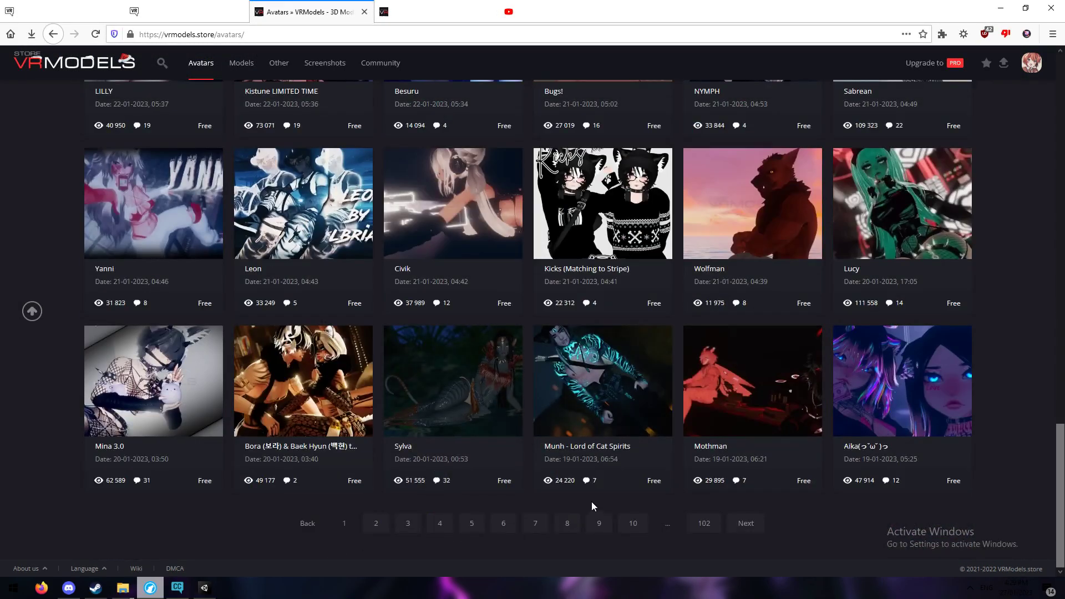
scroll(591, 502, up, 15)
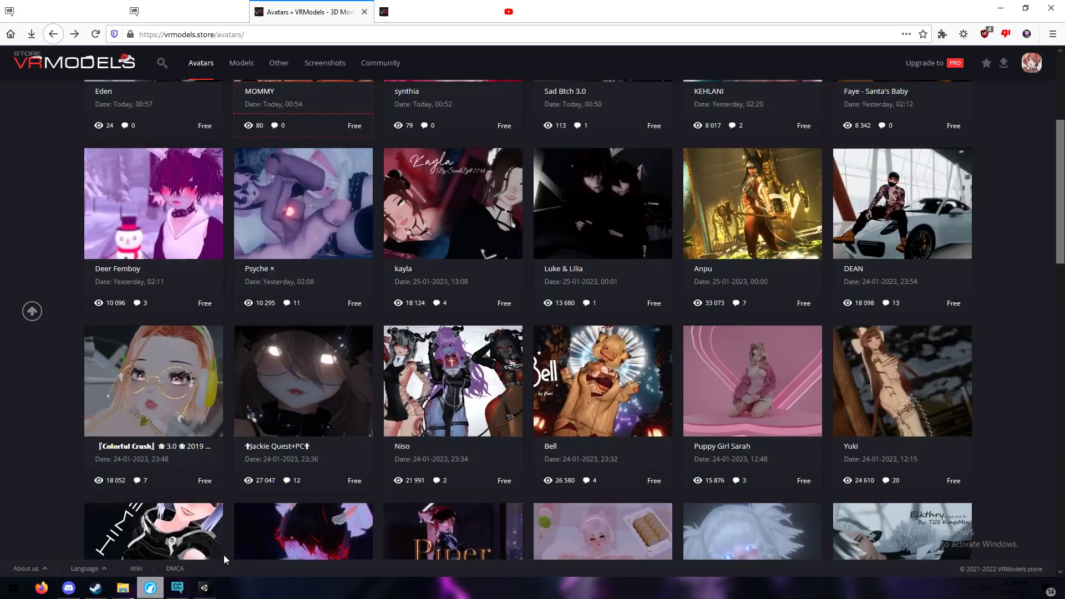
Import Kitsune.unitypackage from Downloads as a custom package into the Bruh project
click(204, 588)
right_click(374, 456)
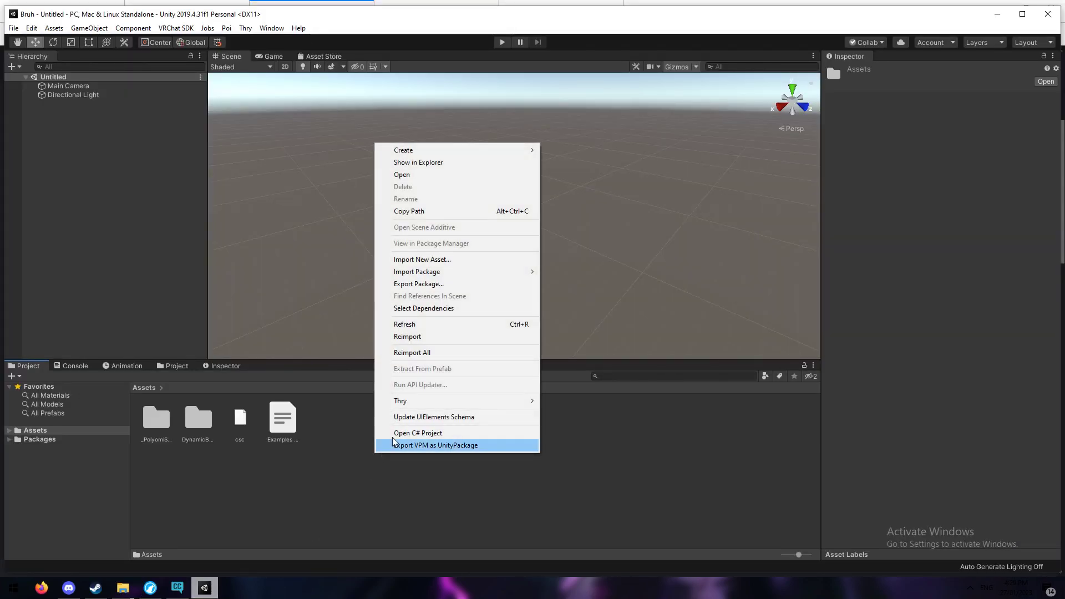
mouse_move(444, 271)
click(551, 272)
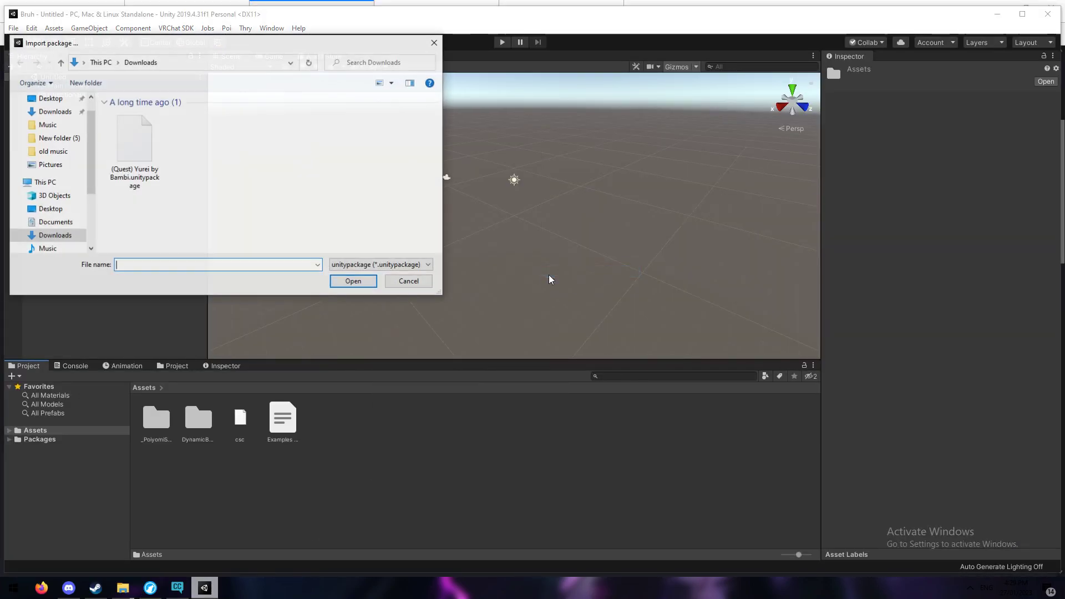
click(136, 160)
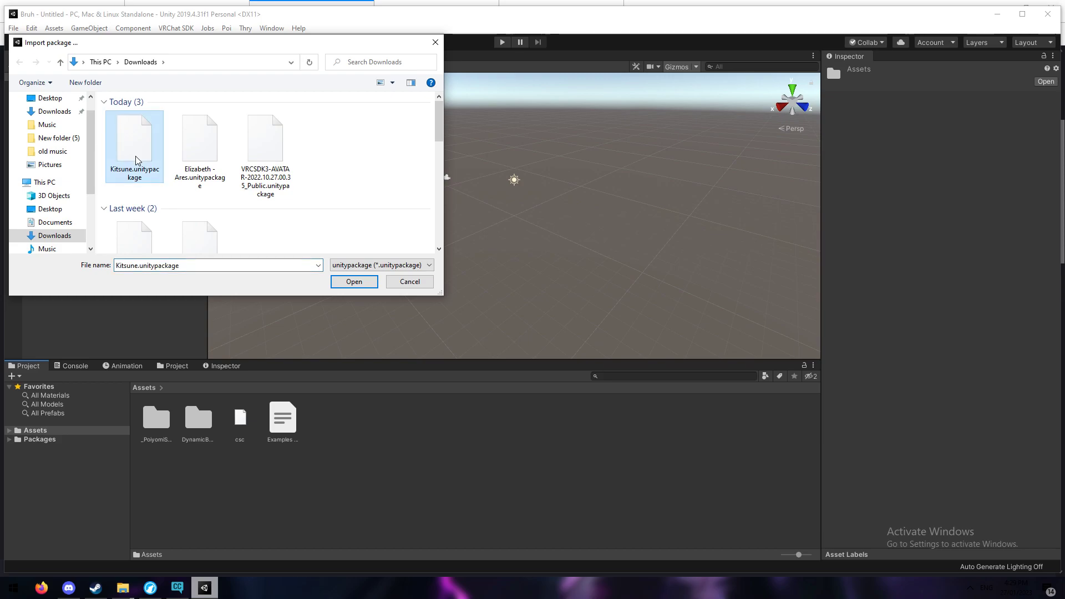
double_click(135, 160)
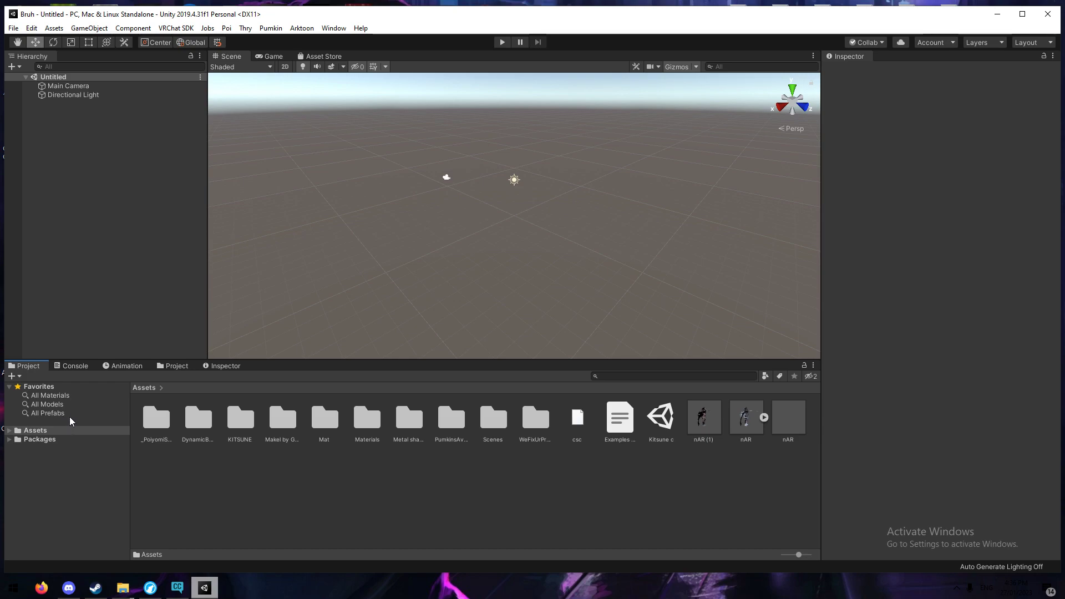
Drag the nAR (1) prefab from All Prefabs into the scene hierarchy
click(61, 413)
click(237, 419)
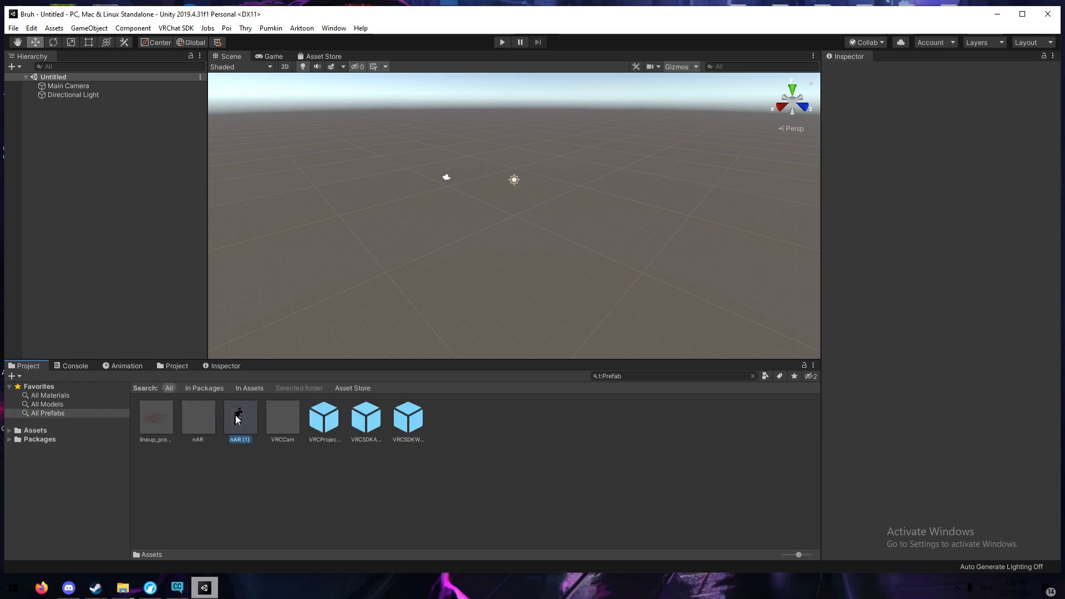
drag(231, 424, 70, 115)
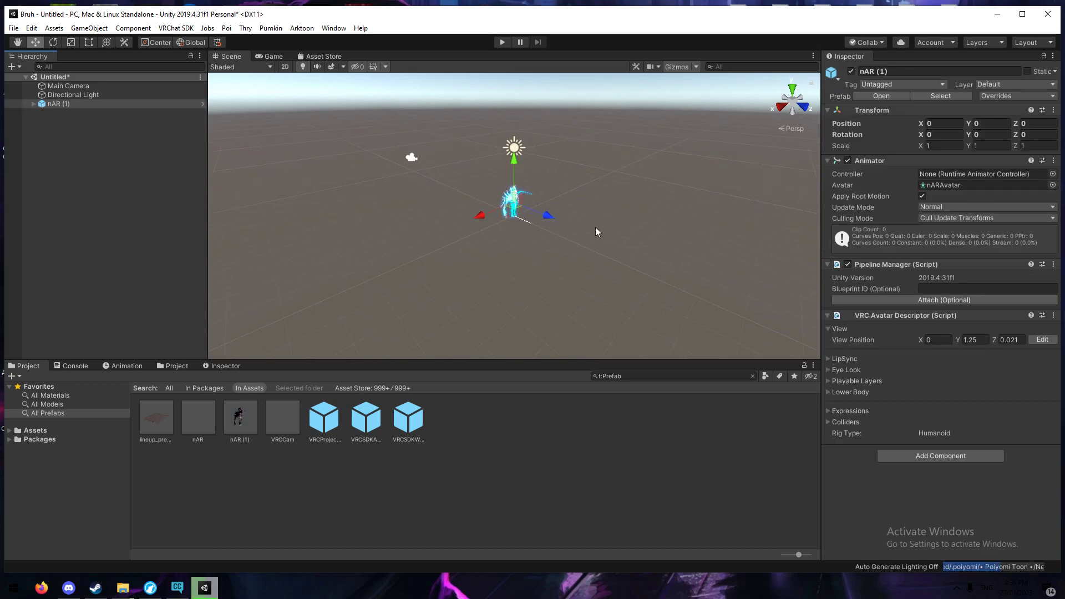
scroll(600, 228, up, 5)
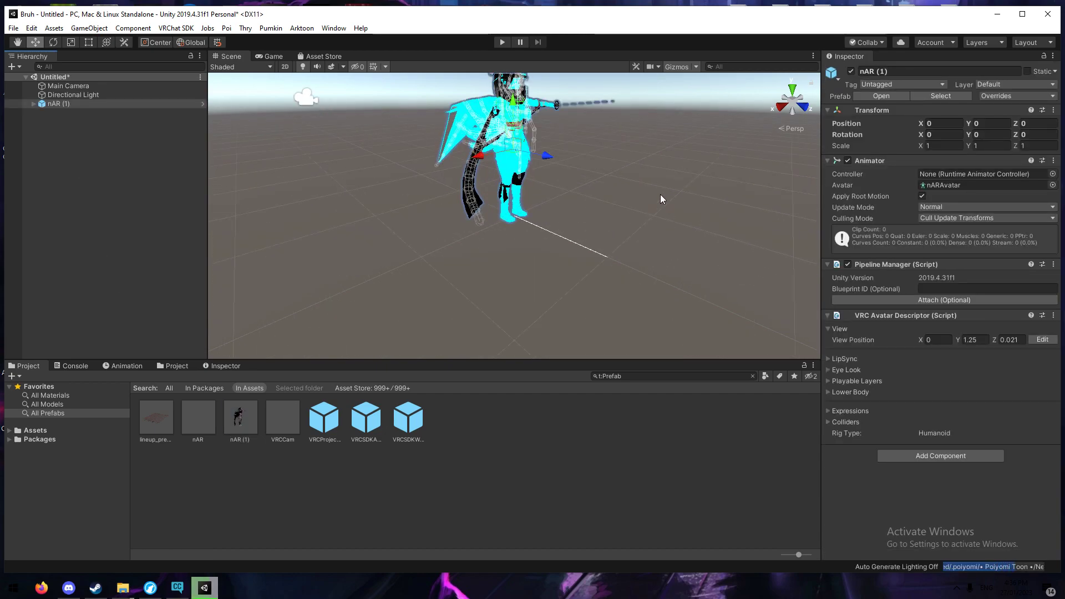
alt+drag(661, 194, 458, 248)
scroll(698, 192, up, 3)
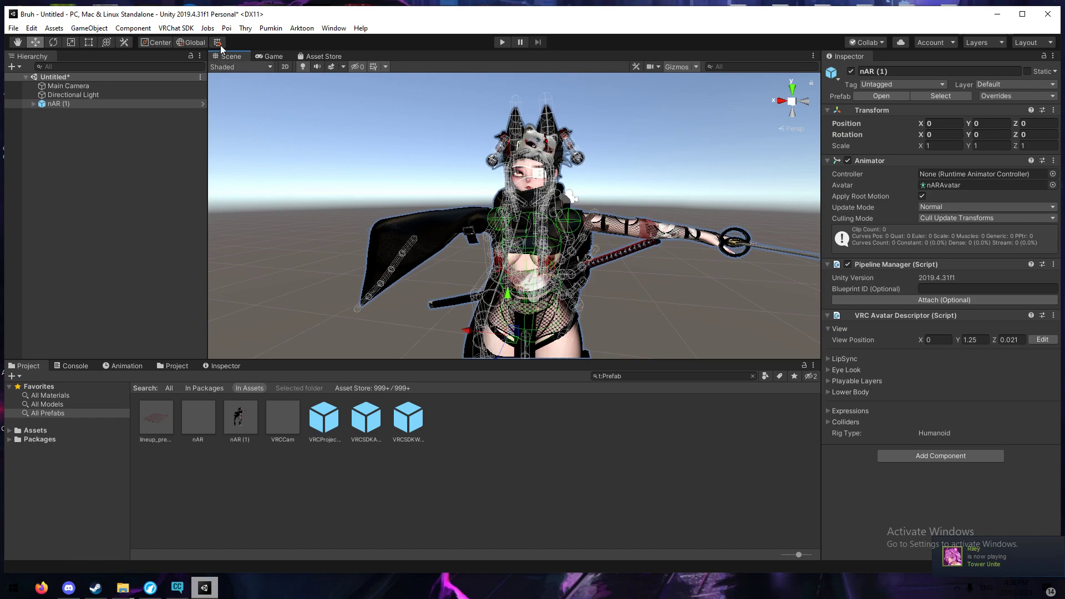
Review the avatar's Builder warnings in the VRChat SDK Control Panel, then close it
click(176, 27)
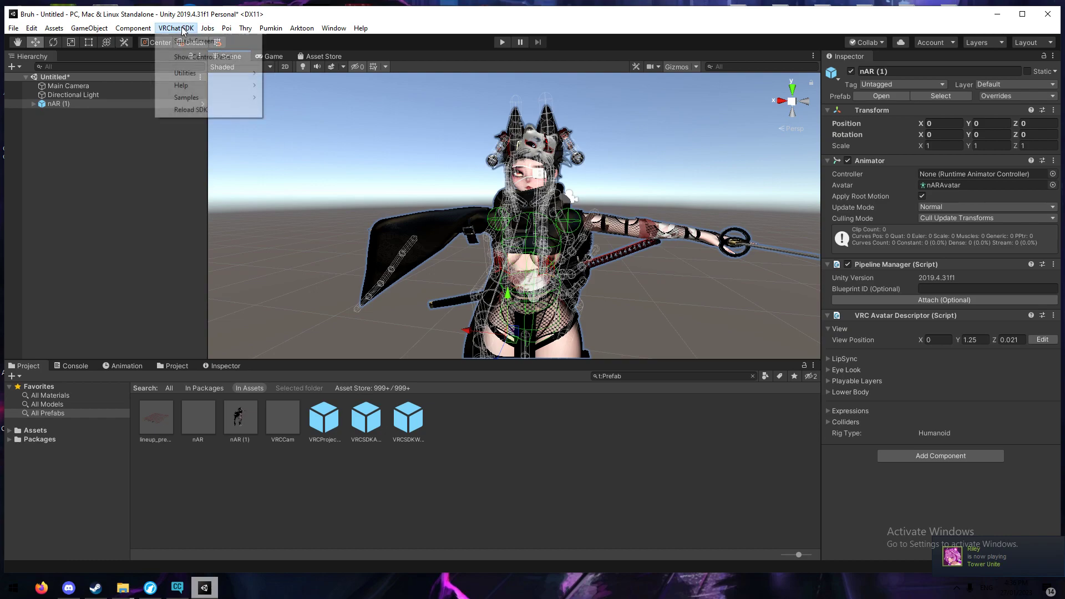
click(201, 57)
click(660, 85)
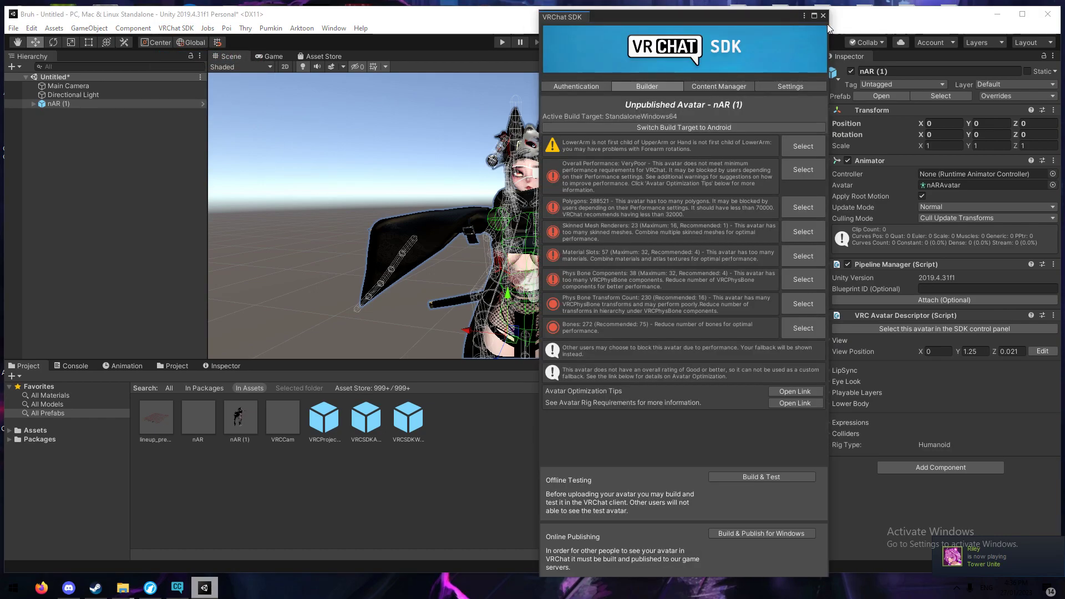
click(823, 16)
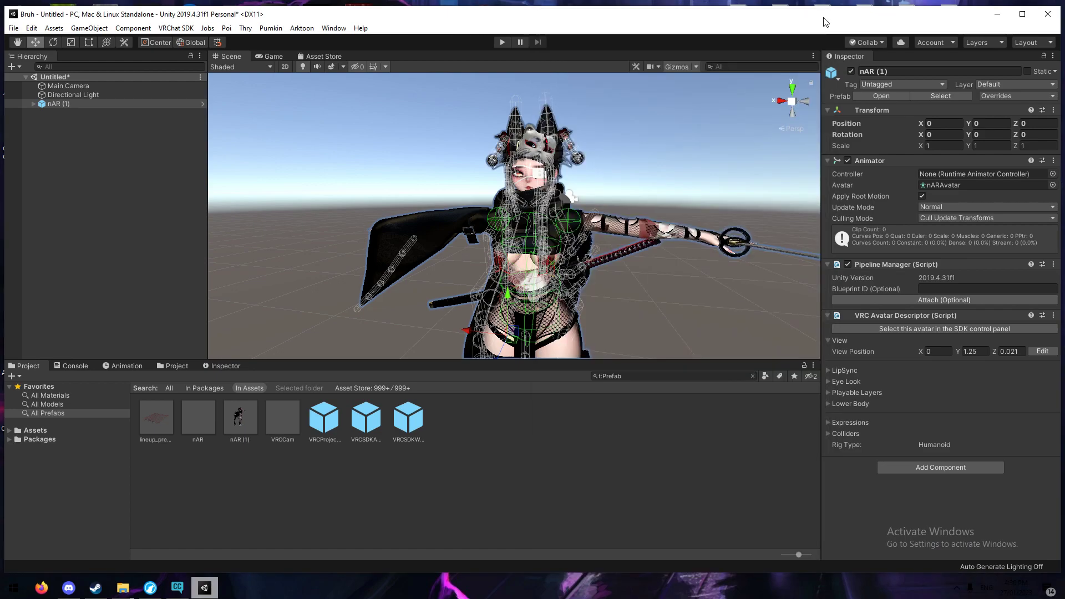
right_click(96, 105)
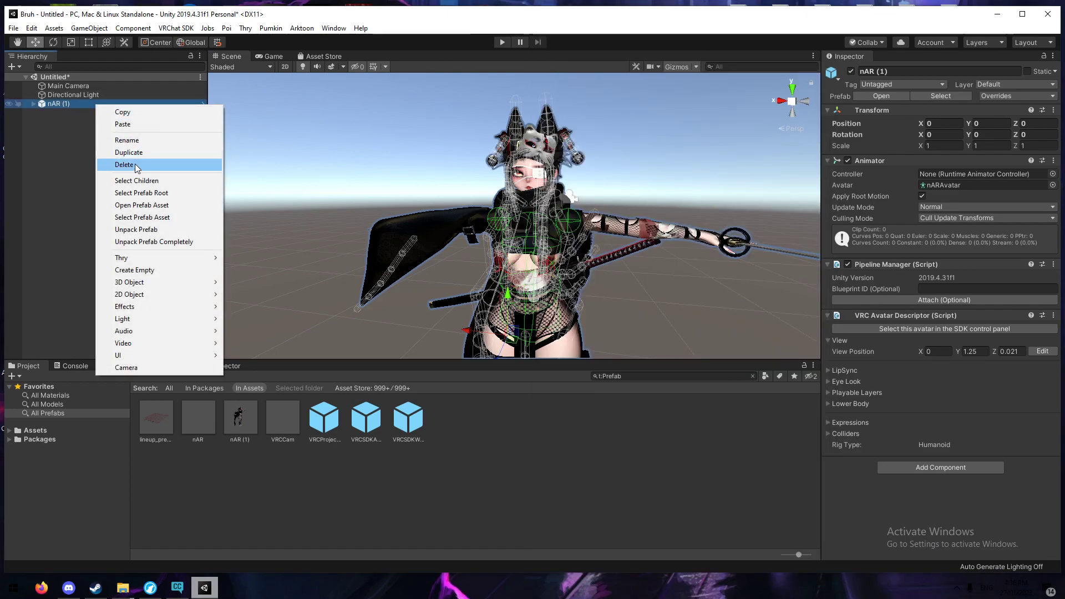
click(357, 508)
click(46, 431)
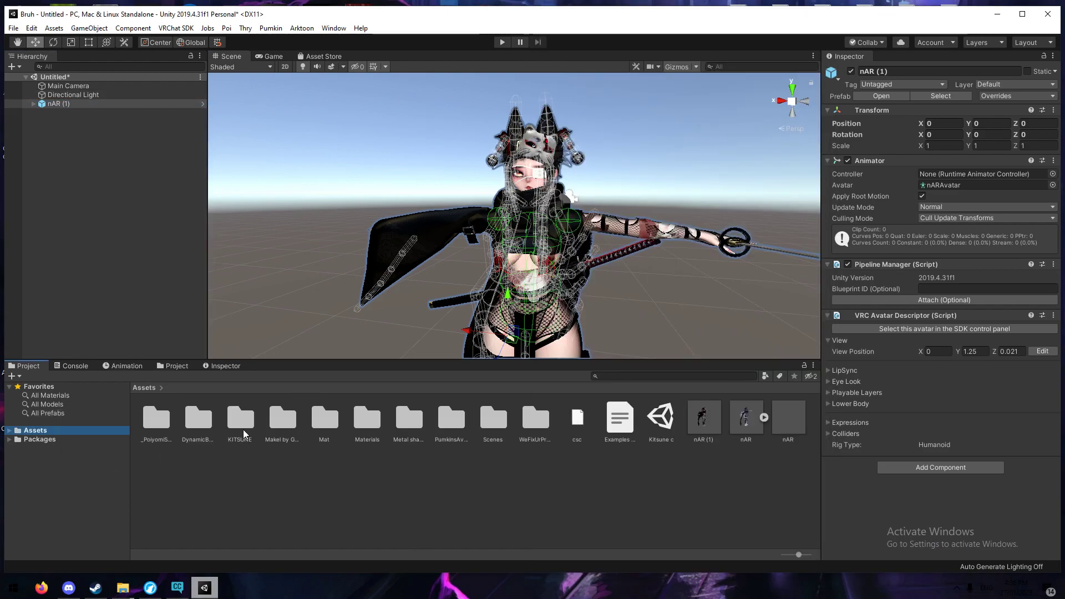
double_click(242, 422)
click(51, 431)
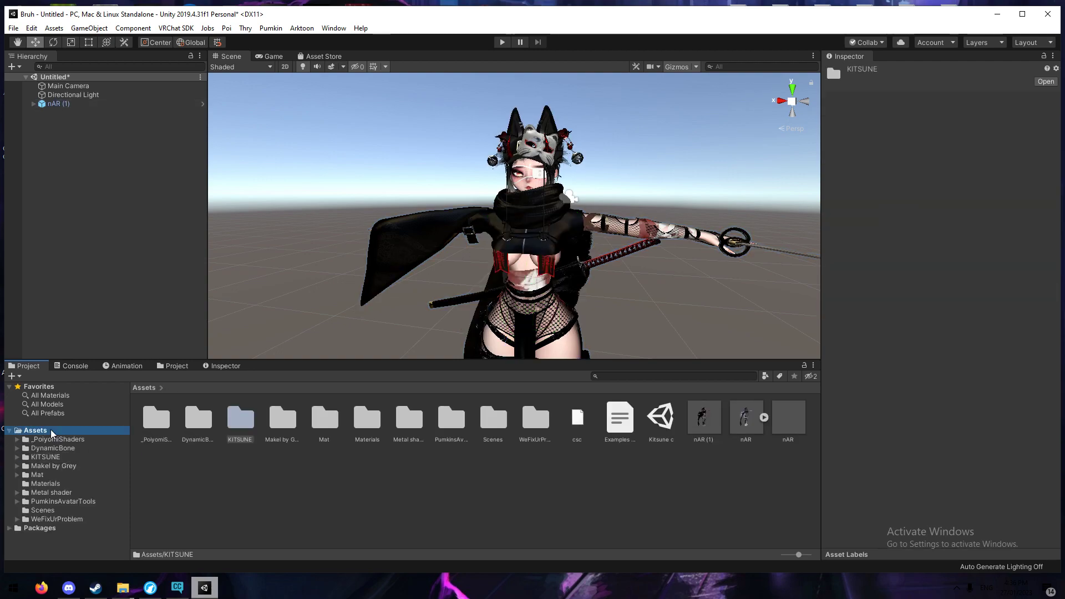
click(325, 459)
click(367, 419)
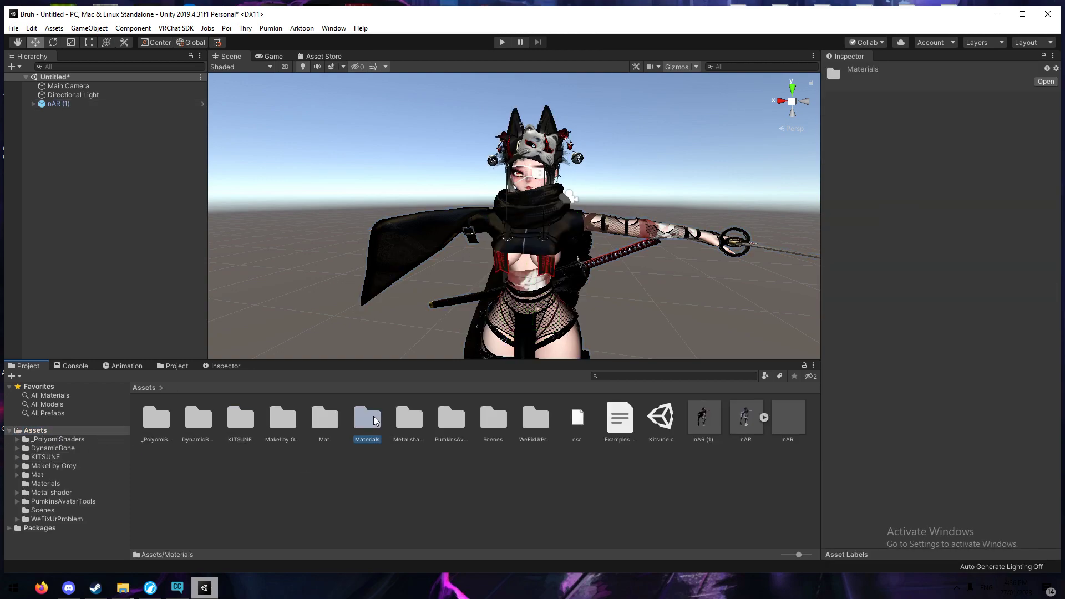
double_click(373, 419)
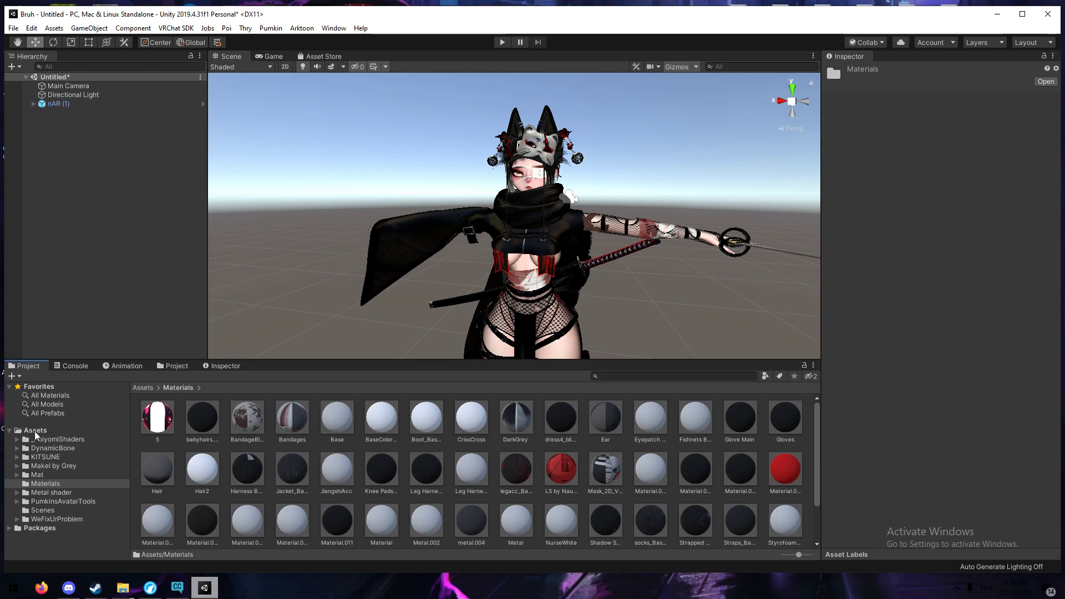
click(164, 421)
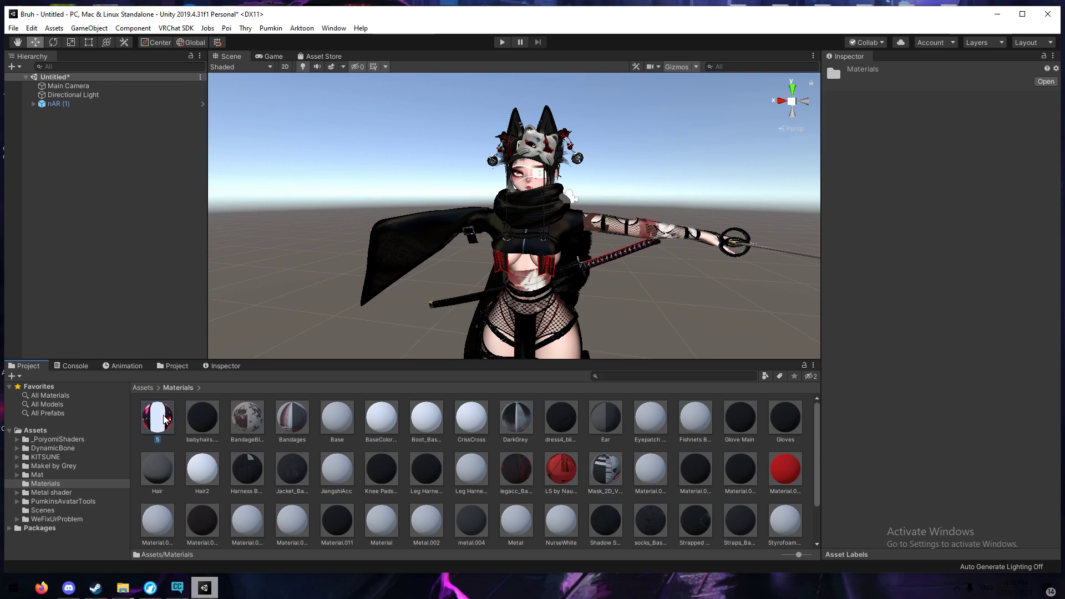
scroll(701, 481, down, 2)
shift+click(340, 520)
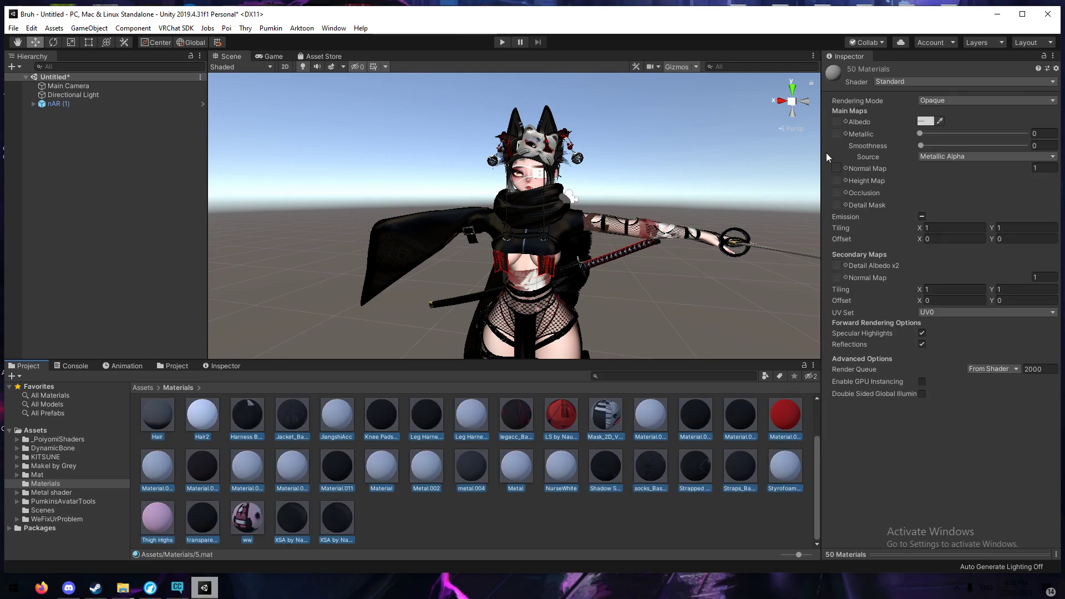
click(902, 81)
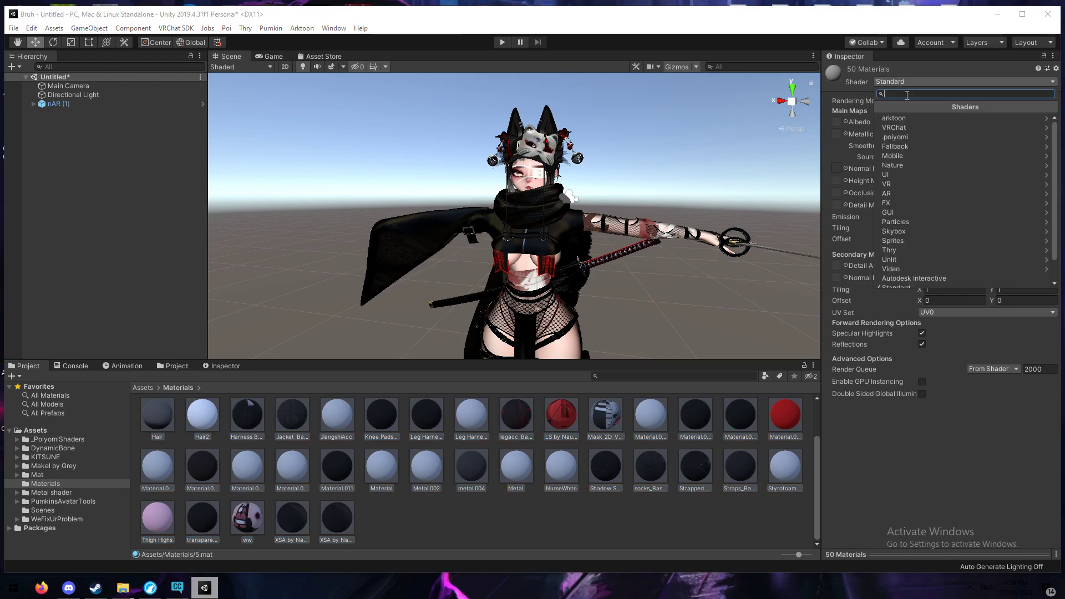
click(904, 136)
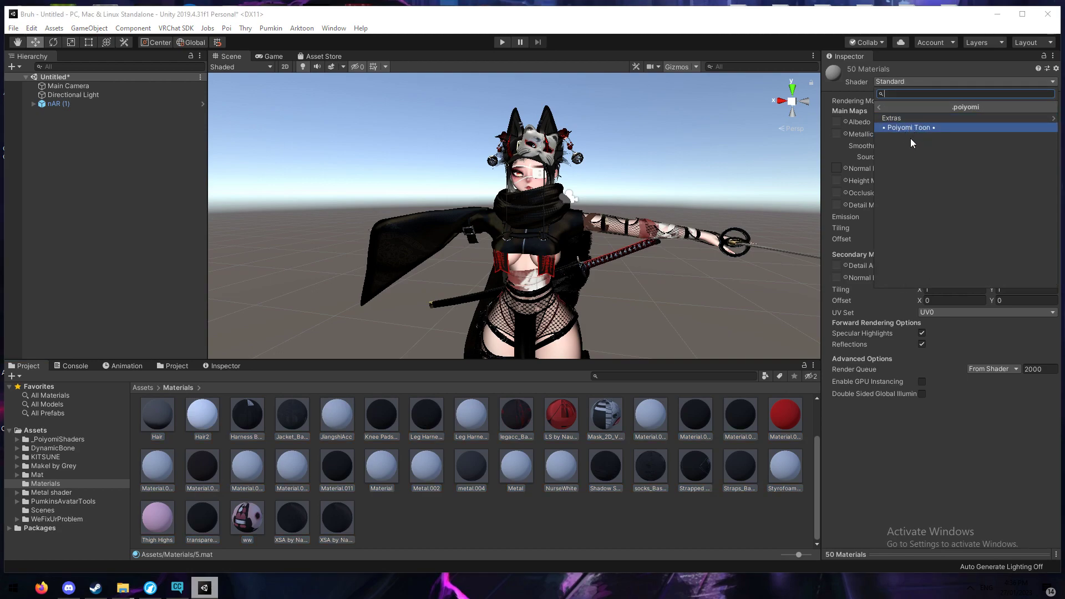
click(878, 107)
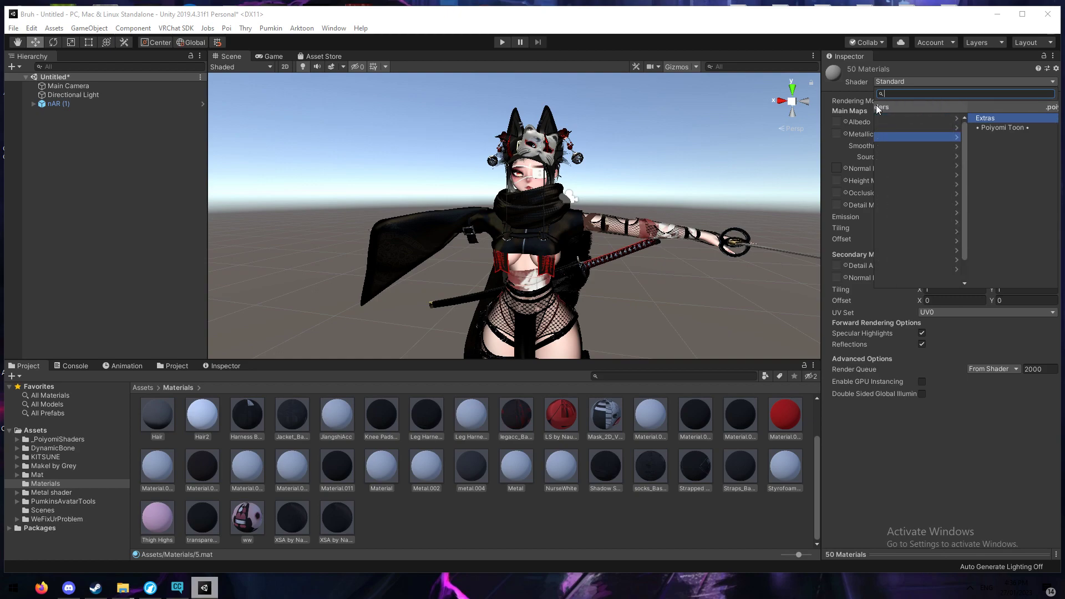
click(908, 137)
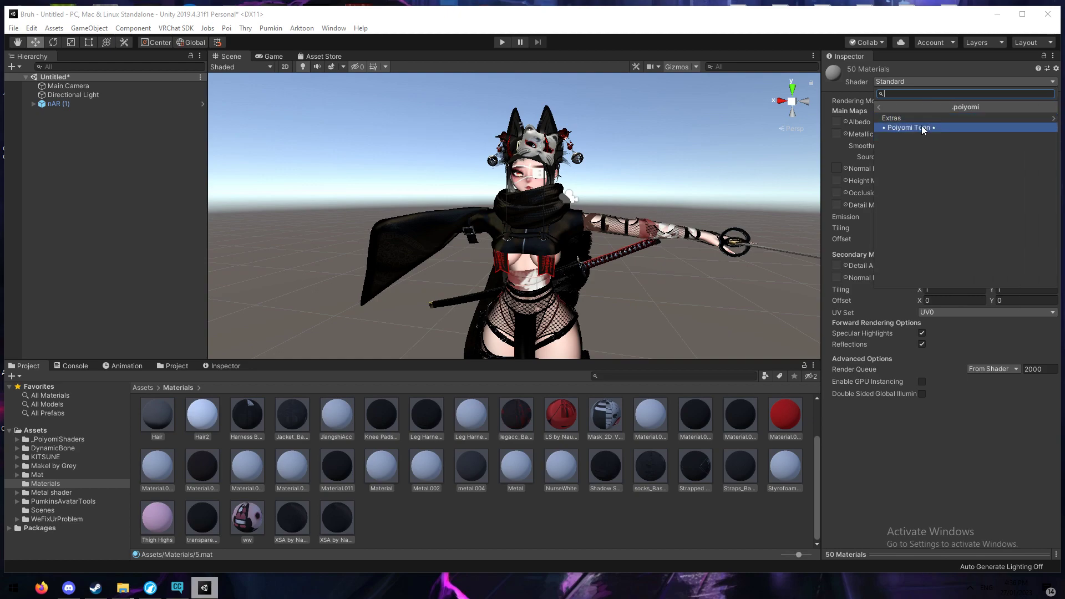
click(879, 107)
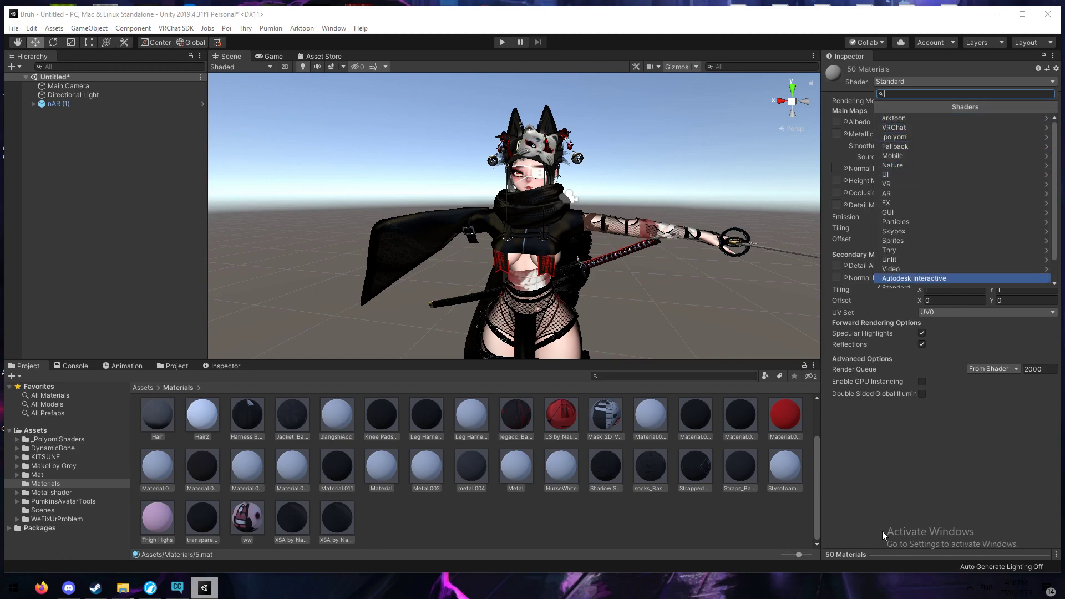
click(922, 472)
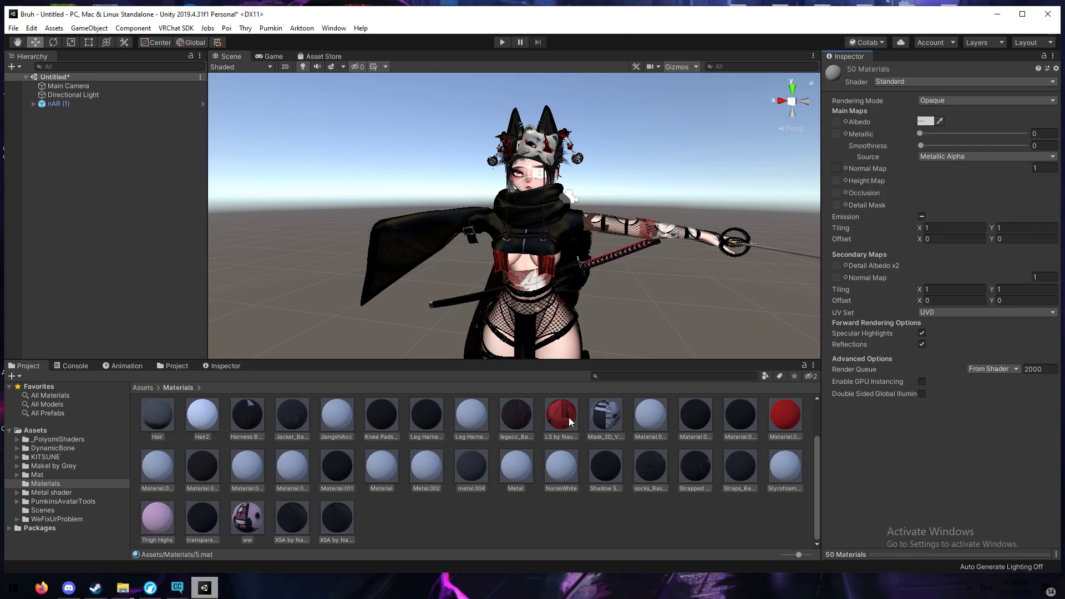
click(37, 432)
Look inside the _PoiyomiShaders folder, then return to the top-level Assets folder
click(84, 105)
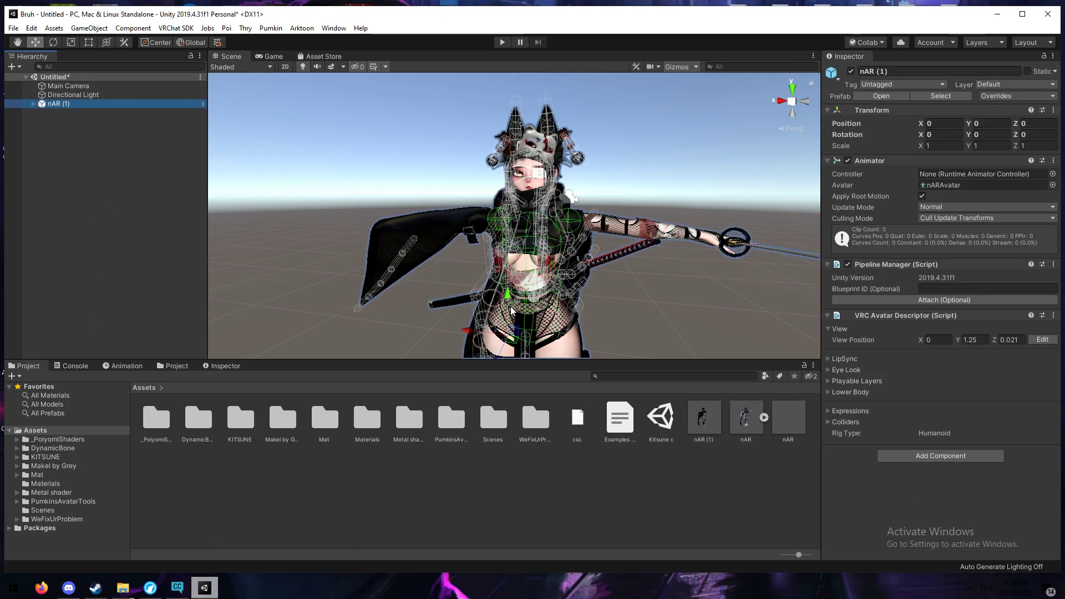
click(194, 499)
click(158, 423)
double_click(158, 423)
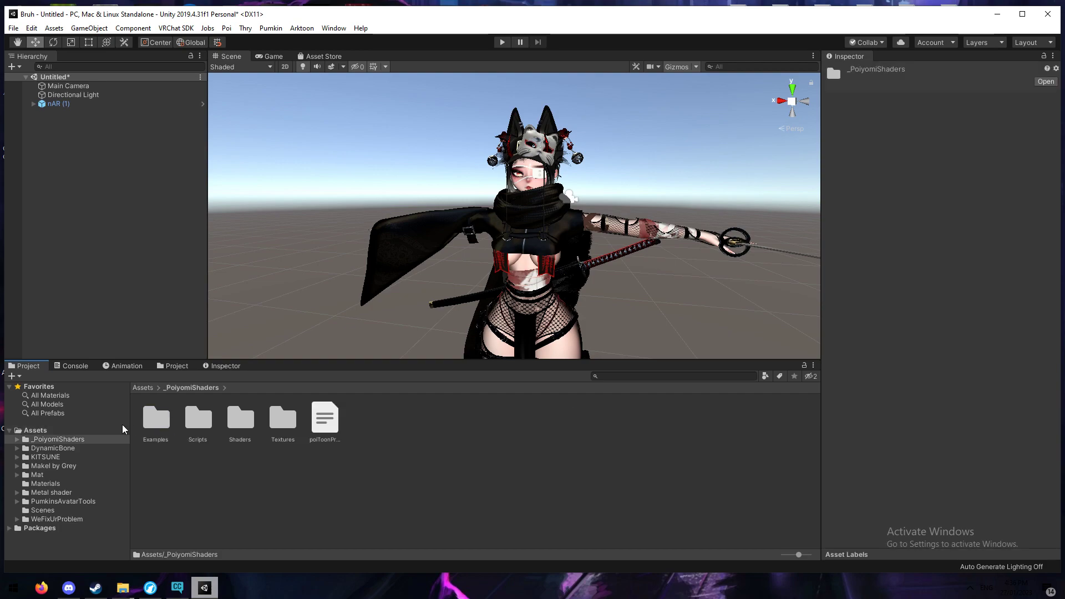
click(37, 431)
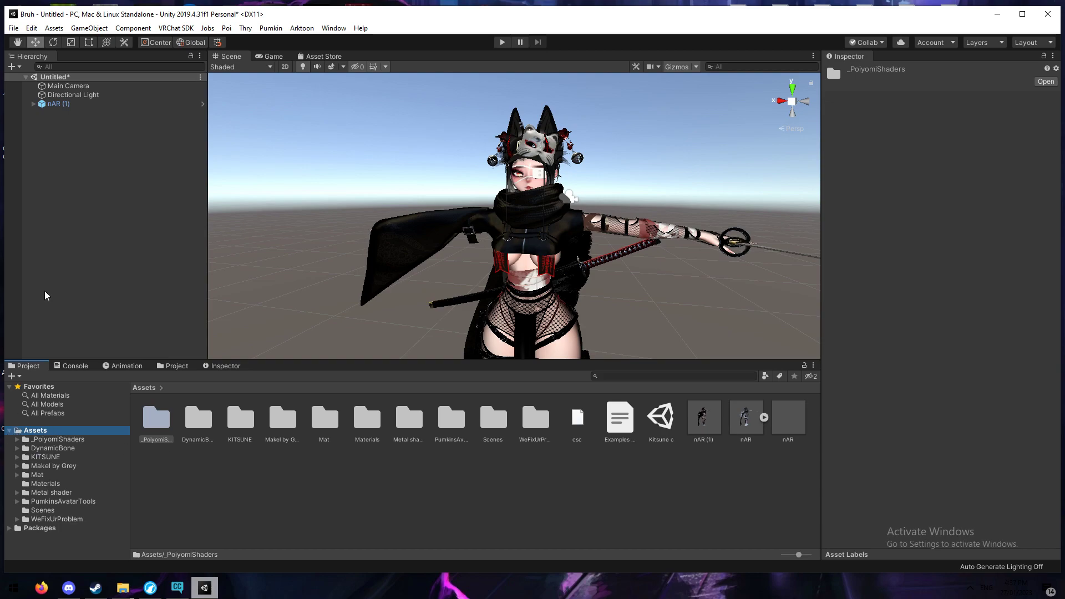
Delete the nAR (1) avatar from the Hierarchy
click(57, 104)
click(35, 431)
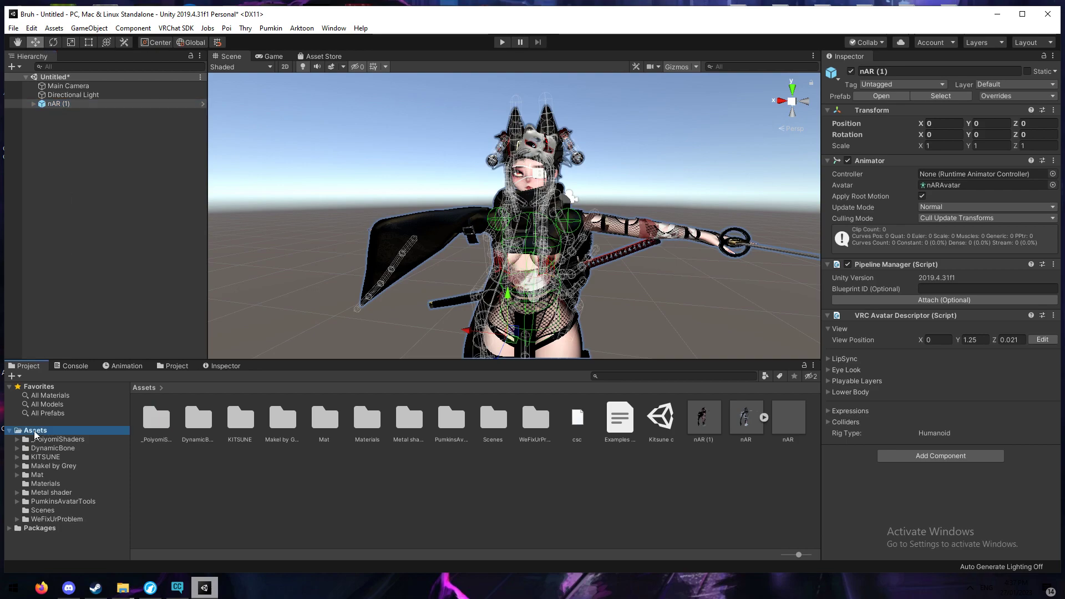
right_click(65, 105)
click(95, 173)
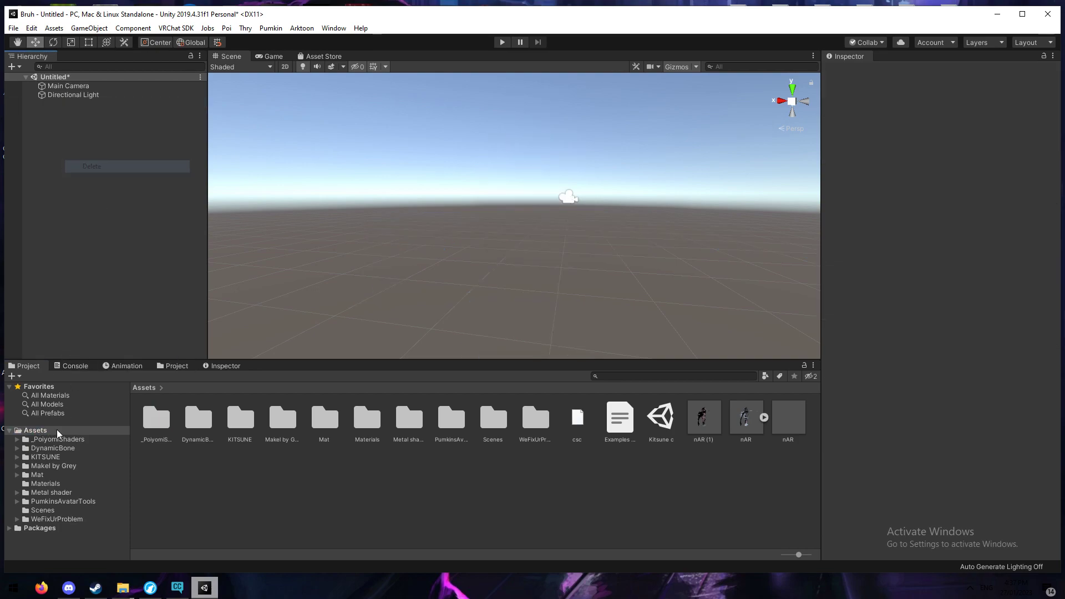
click(18, 433)
Open the Kitsune c scene without saving the untitled scene, and frame the nAR avatar
double_click(672, 420)
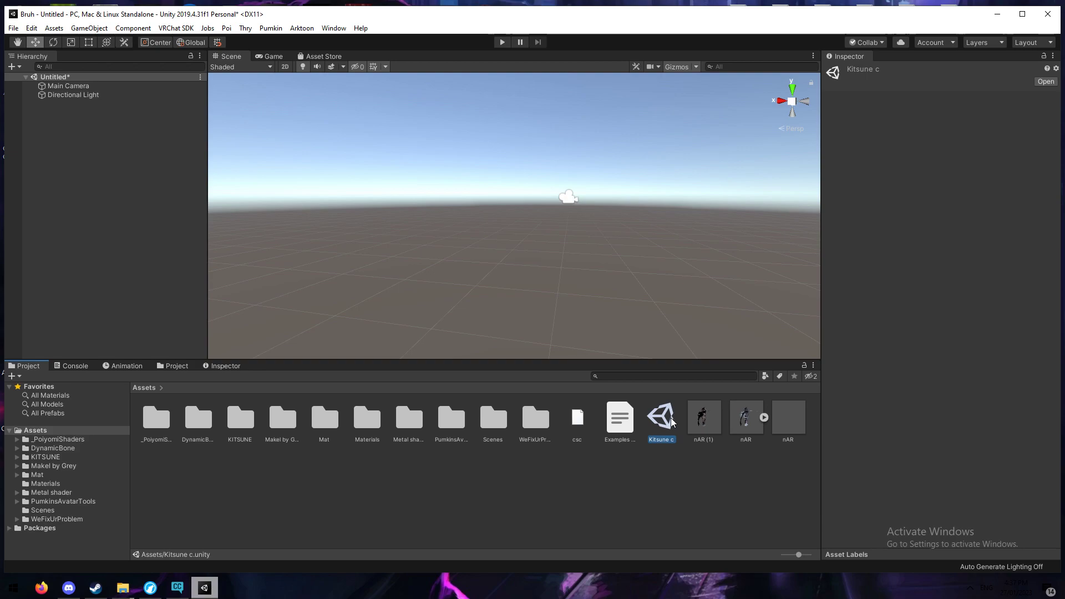
click(565, 319)
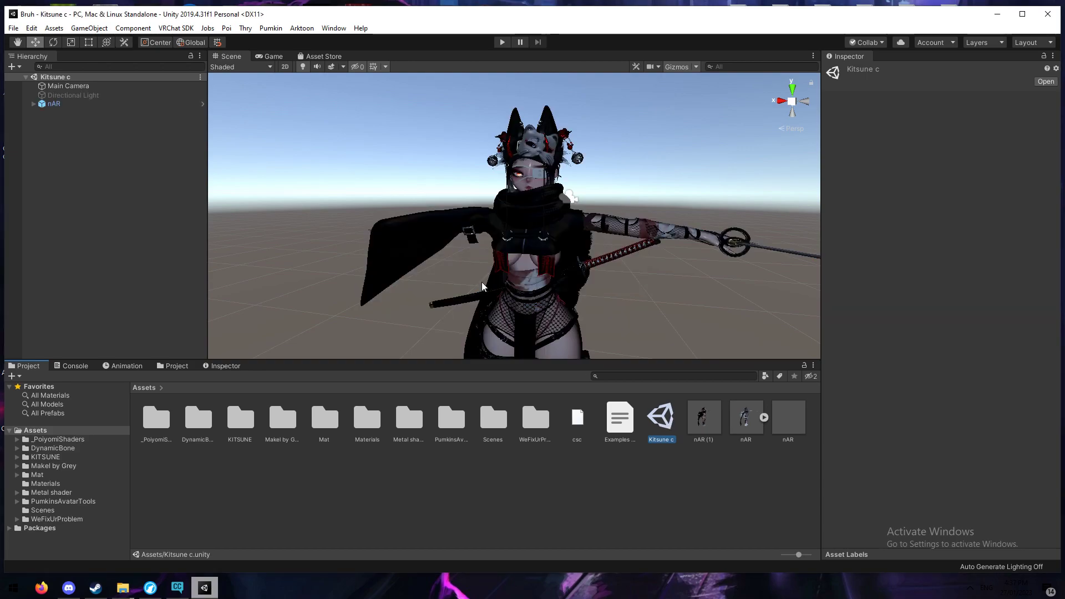
click(77, 96)
double_click(53, 104)
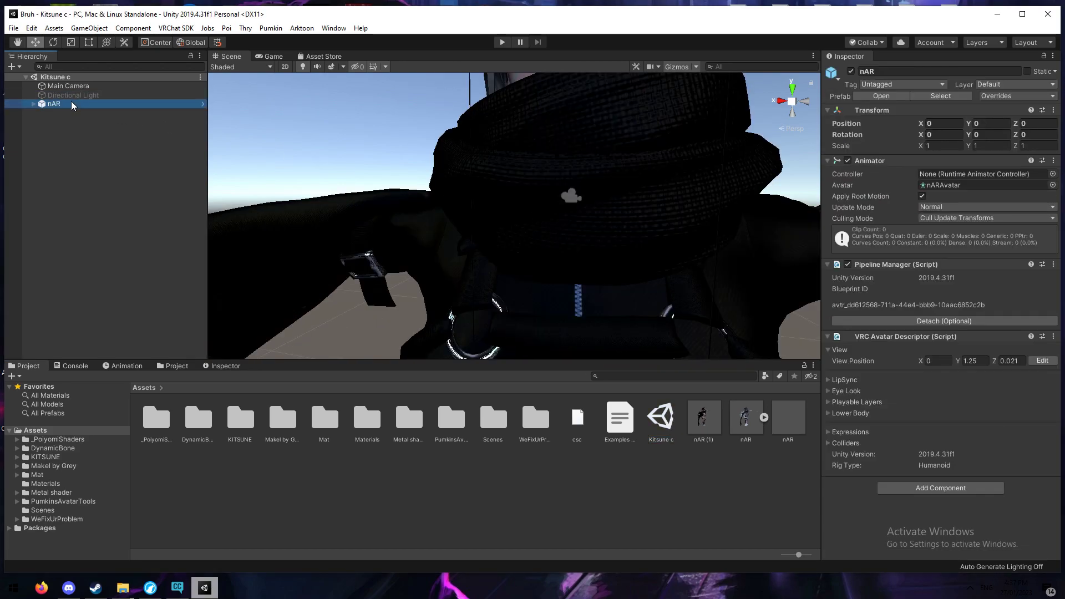
click(648, 181)
click(537, 236)
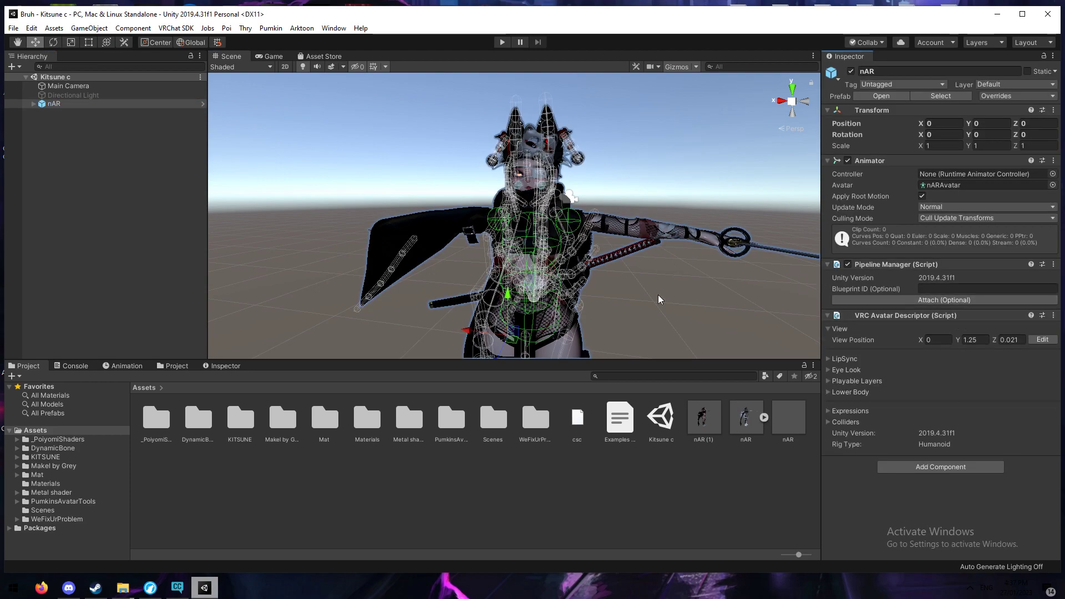
Select nAR and open the VRChat SDK Control Panel to review its build checks
click(56, 105)
scroll(626, 273, down, 3)
scroll(655, 285, up, 4)
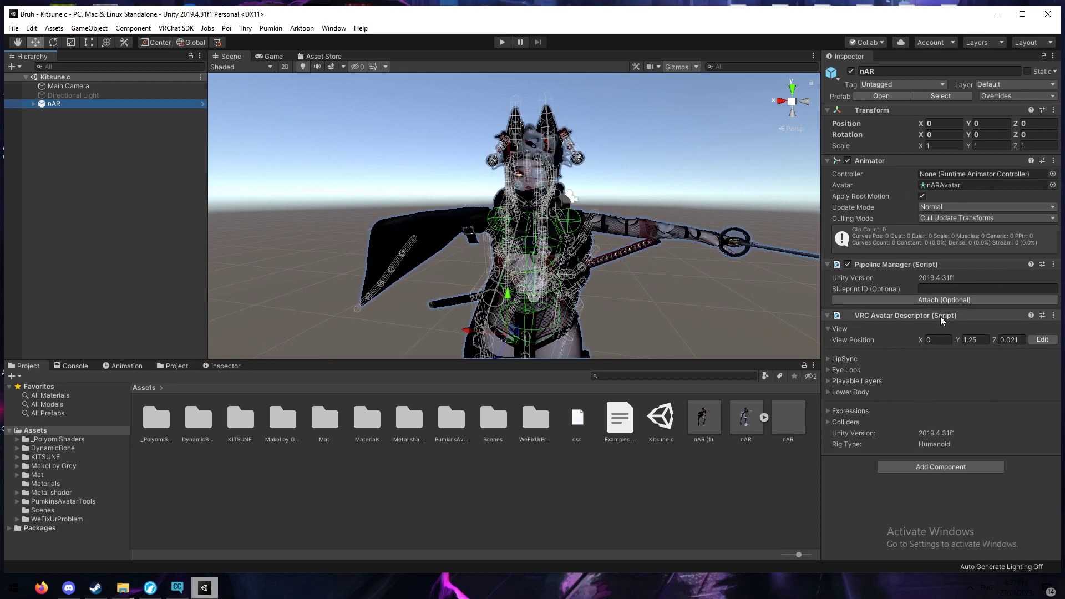
scroll(605, 216, down, 3)
scroll(609, 206, up, 3)
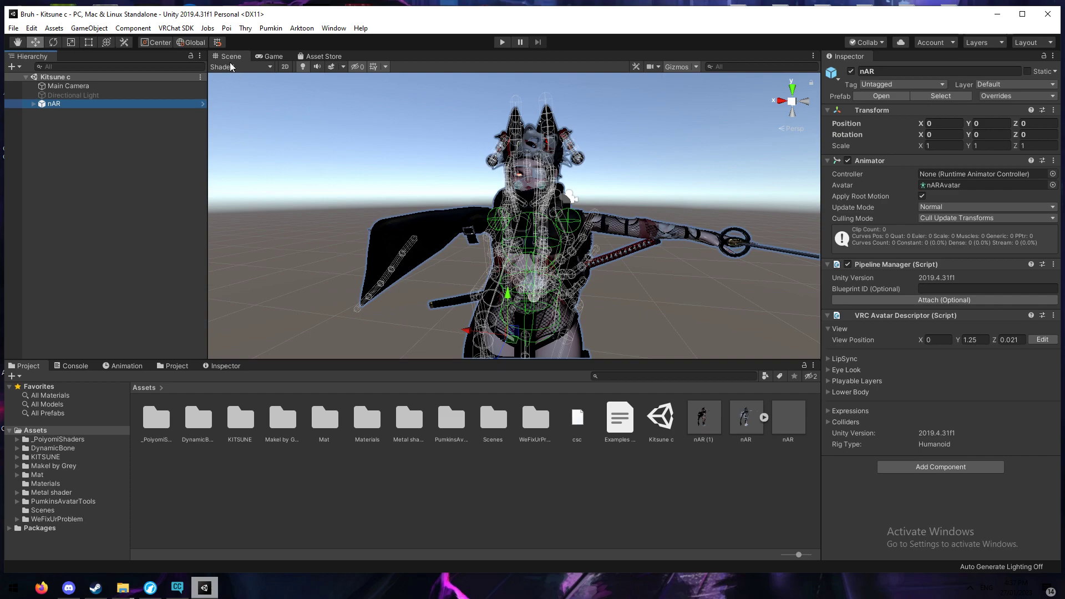
click(176, 28)
click(200, 59)
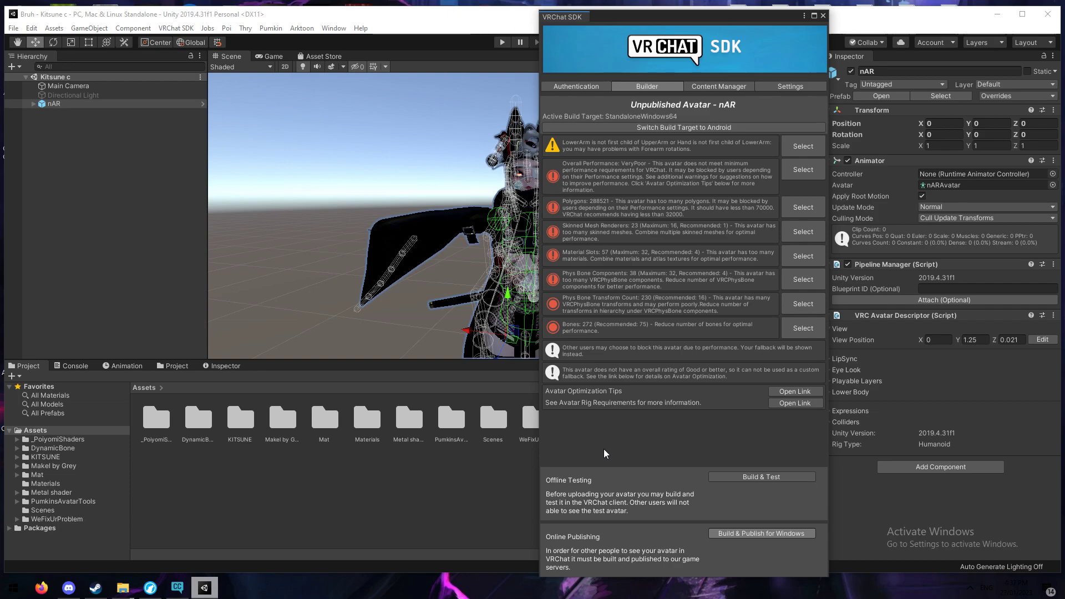
Start the Windows Build & Publish of the nAR avatar
click(723, 532)
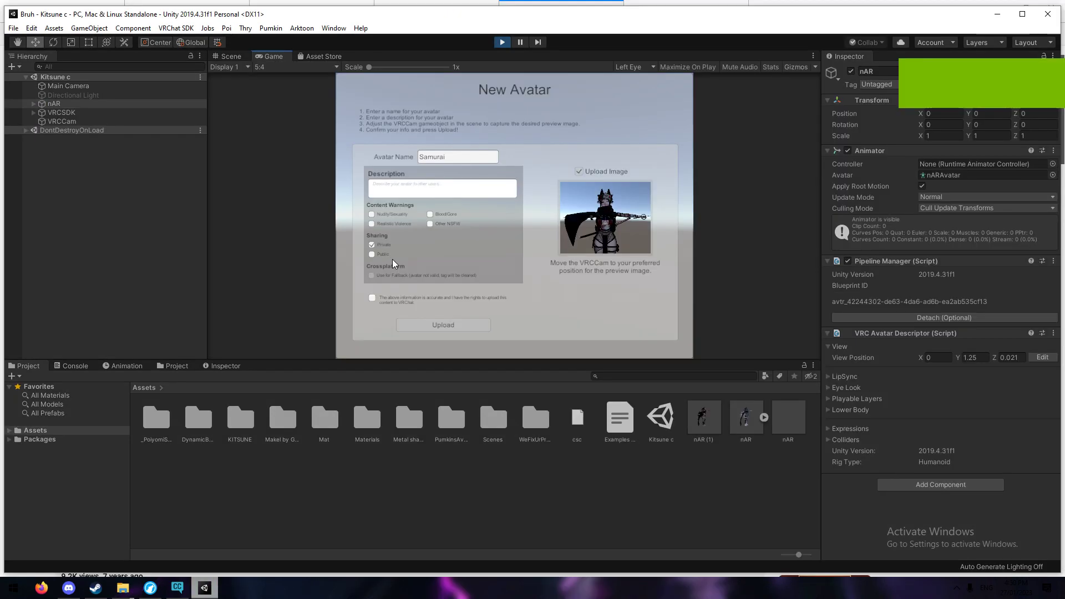
Tick the rights confirmation on the Samurai upload form, then return to the Scene view
click(372, 298)
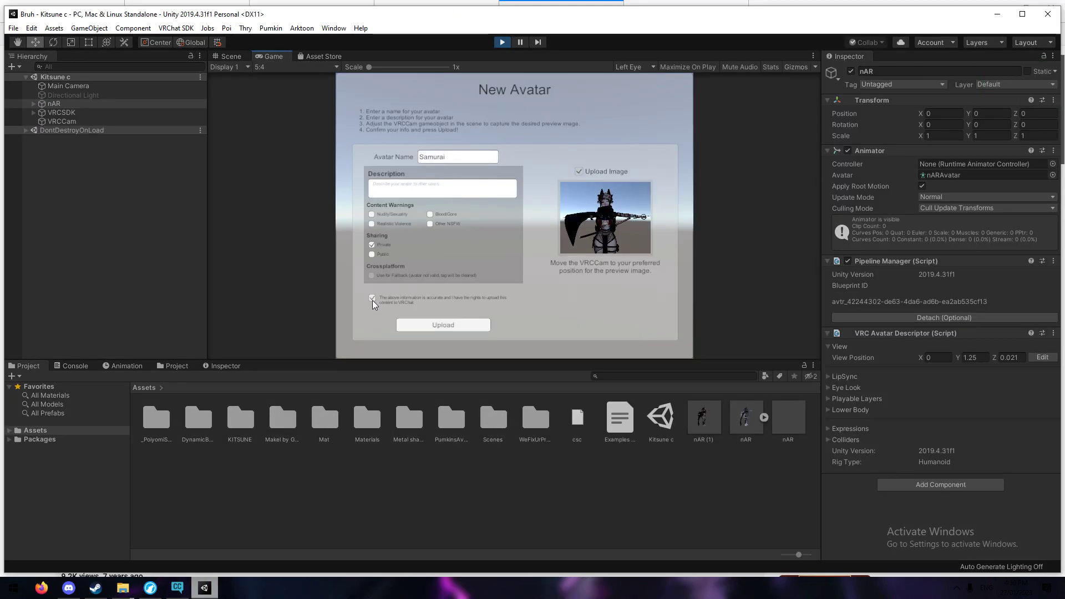
click(462, 155)
click(464, 155)
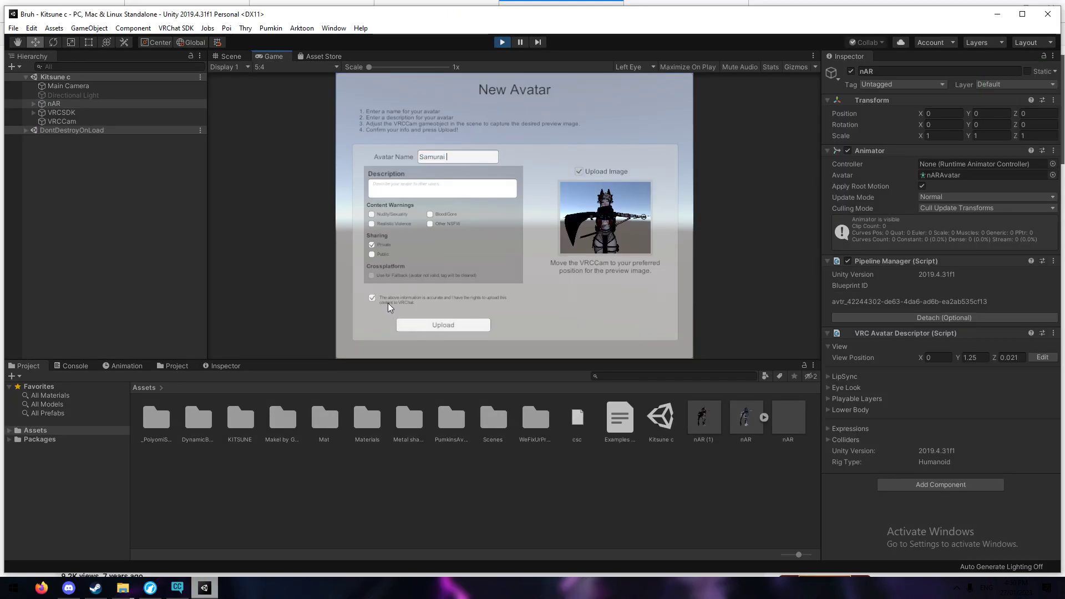
click(230, 57)
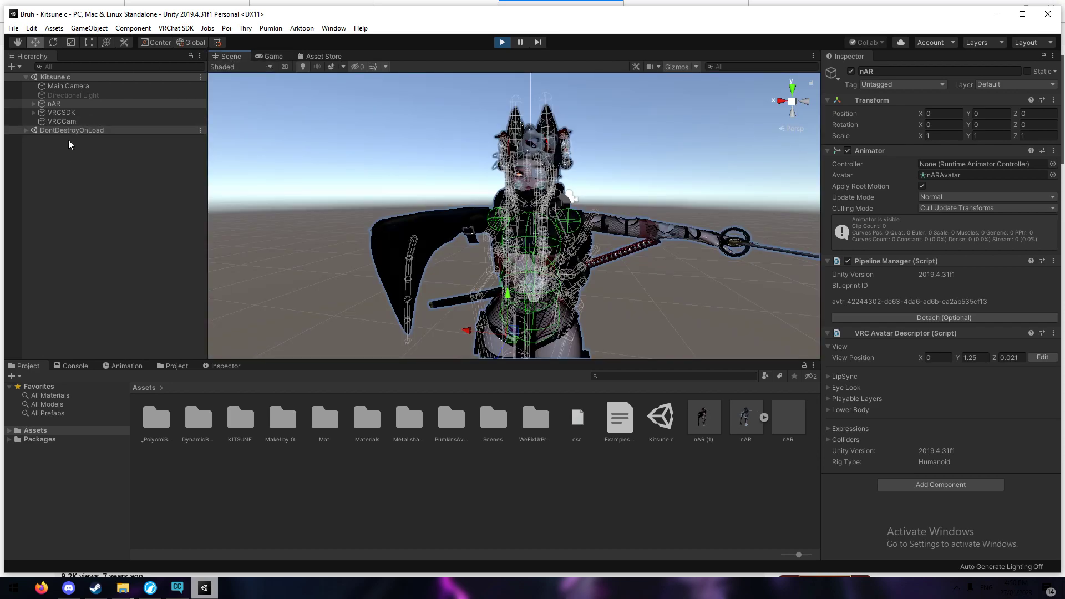
Move the VRCCam to 0, 1.241, 0.234 for a close-up face preview
double_click(61, 121)
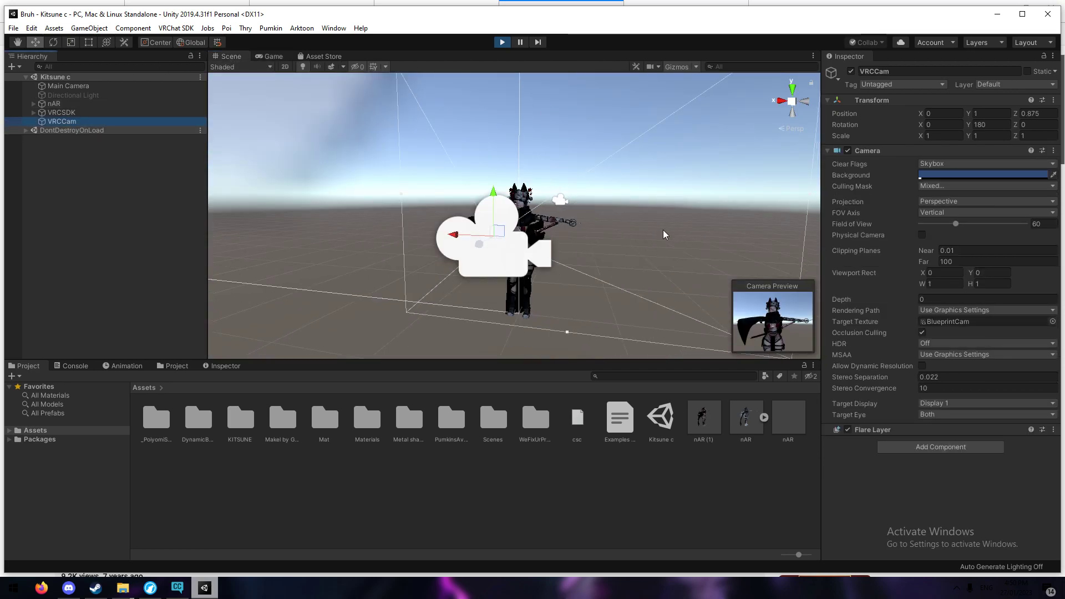
right_drag(664, 234, 566, 254)
drag(565, 254, 637, 209)
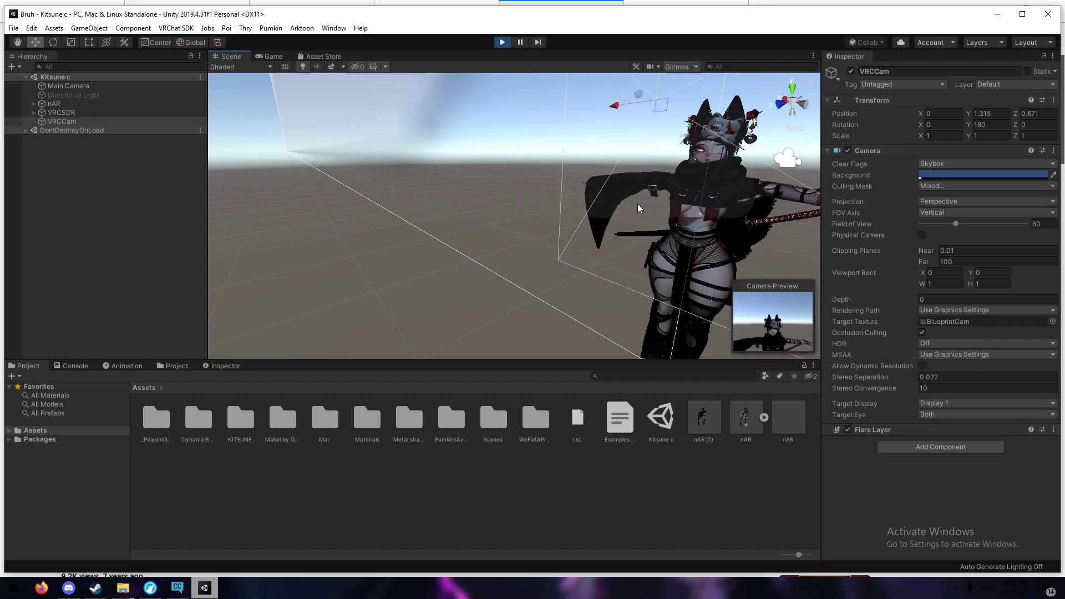
key(f)
drag(516, 136, 501, 237)
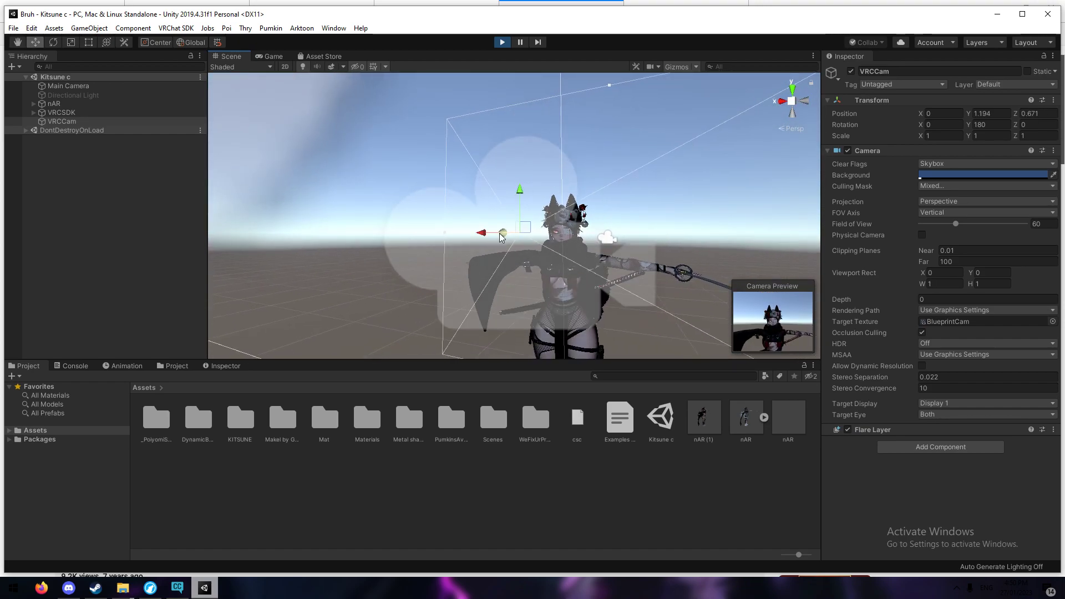
mouse_move(500, 238)
right_down()
mouse_move(448, 392)
mouse_move(424, 283)
mouse_move(611, 283)
mouse_move(543, 221)
mouse_move(502, 232)
right_up()
drag(547, 258, 619, 257)
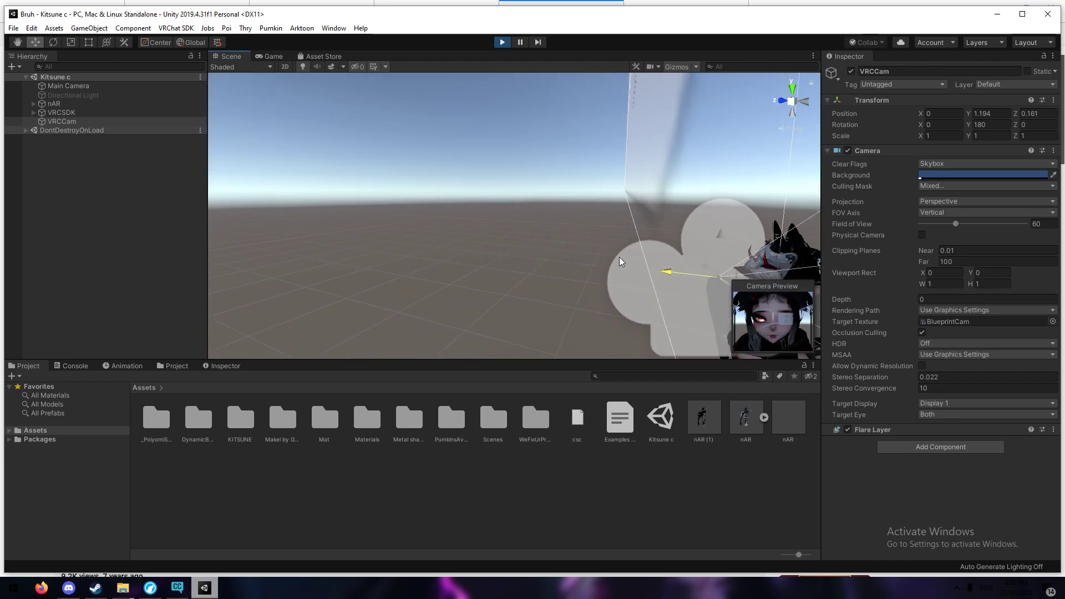
mouse_move(694, 224)
mouse_down()
mouse_move(693, 268)
mouse_move(701, 202)
mouse_move(694, 224)
mouse_up()
click(265, 55)
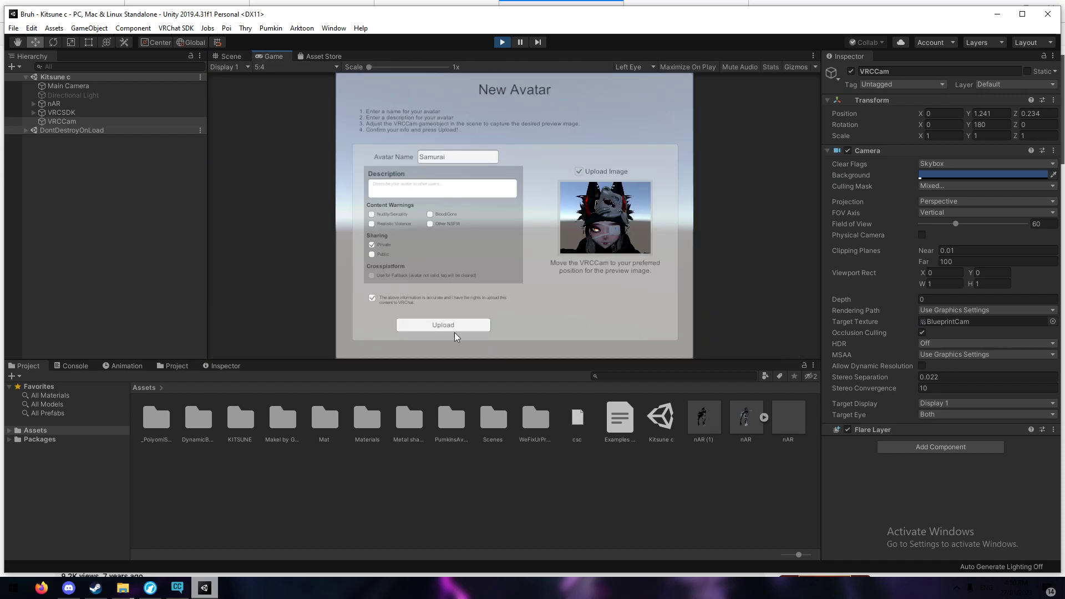
Finish editing the avatar name on the upload form
click(472, 341)
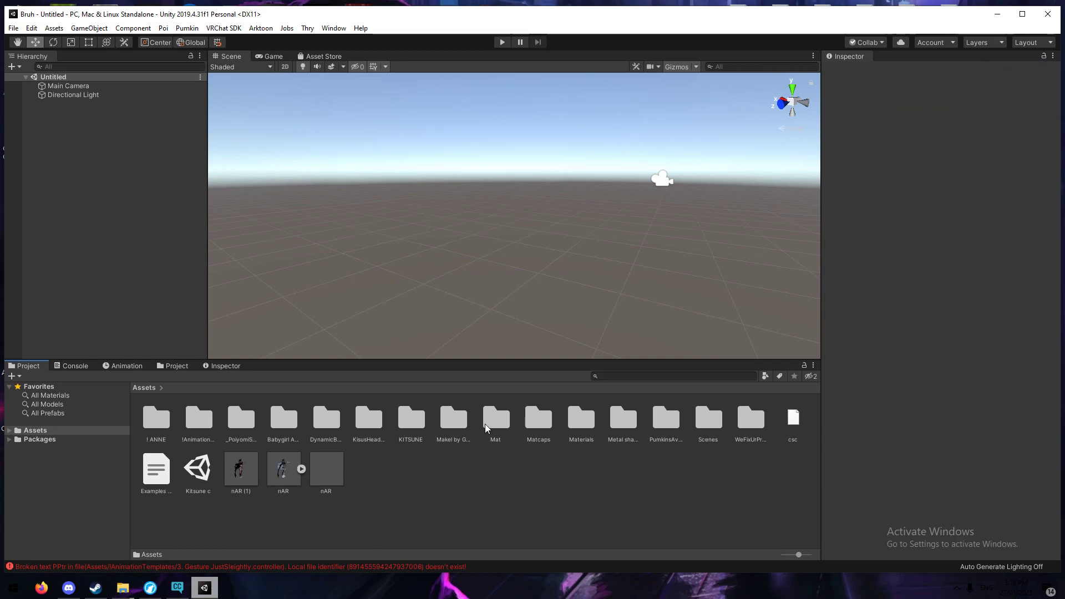
Browse the project folders and open the ANNE scene from the ! ANNE folder
click(454, 417)
click(411, 417)
click(369, 418)
double_click(291, 423)
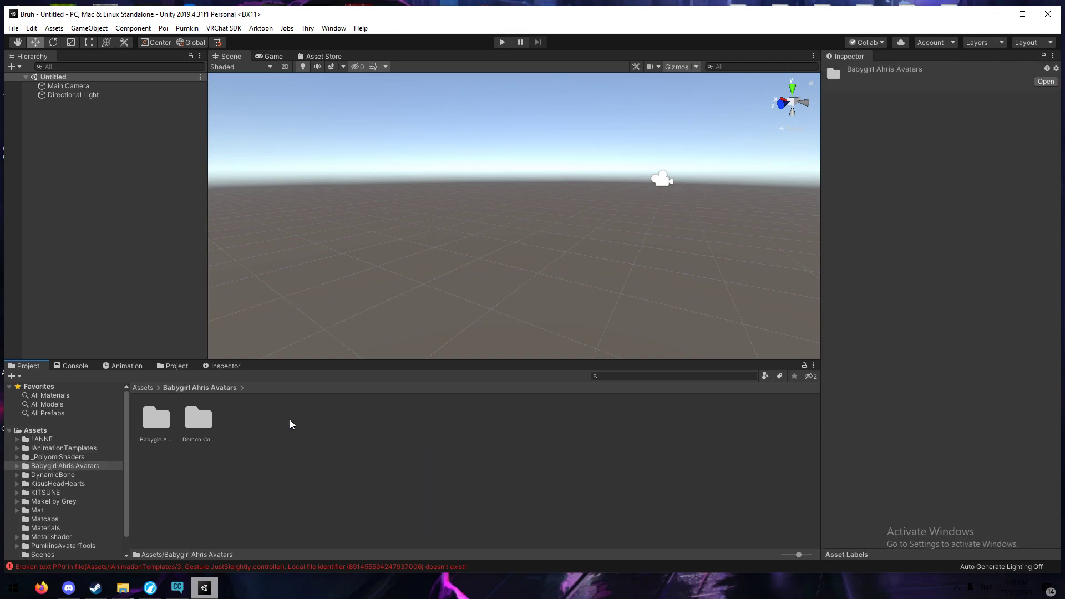
double_click(163, 427)
click(64, 430)
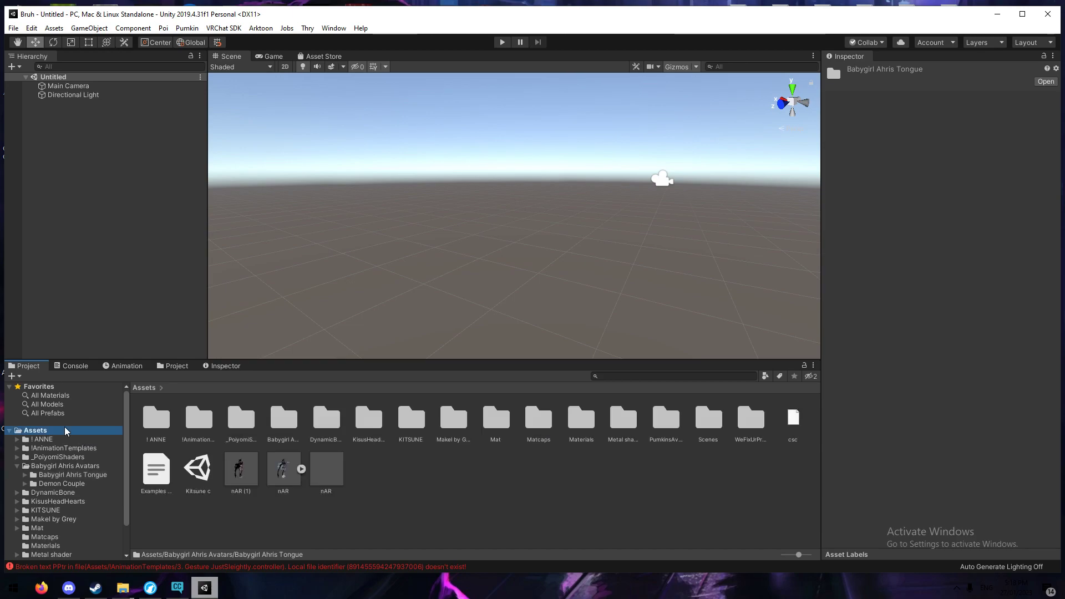
double_click(161, 415)
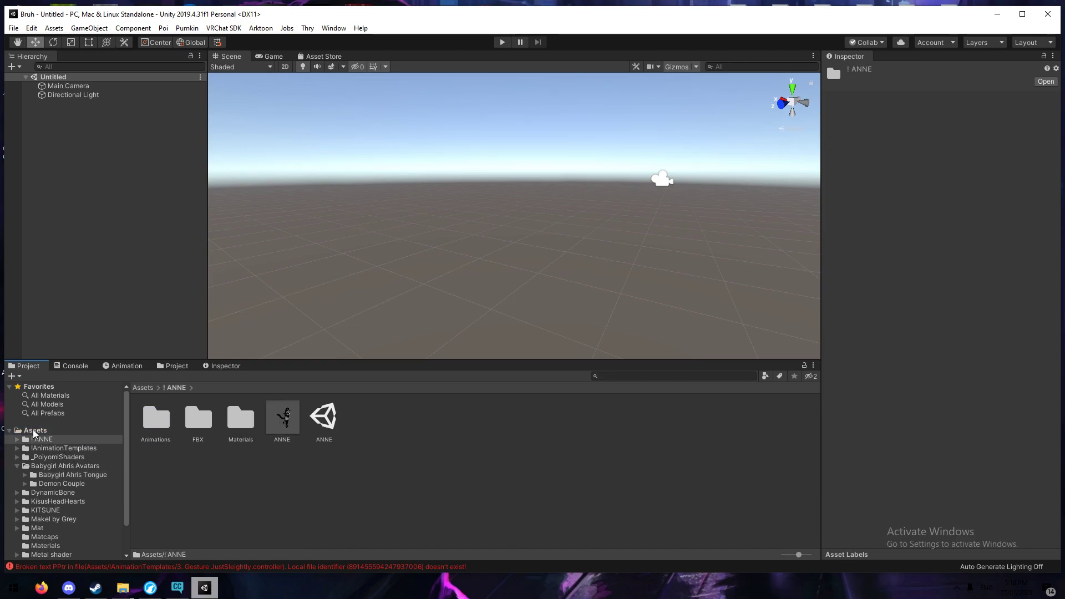
double_click(326, 422)
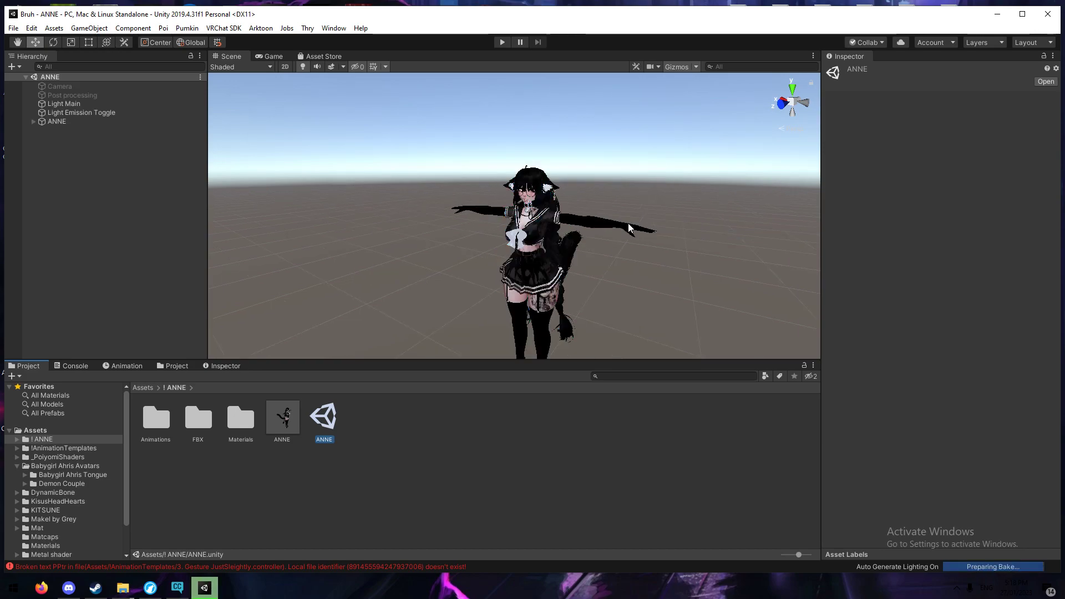
Frame the ANNE avatar's face and open the VRChat SDK Control Panel
scroll(631, 216, up, 5)
scroll(621, 206, down, 10)
click(604, 206)
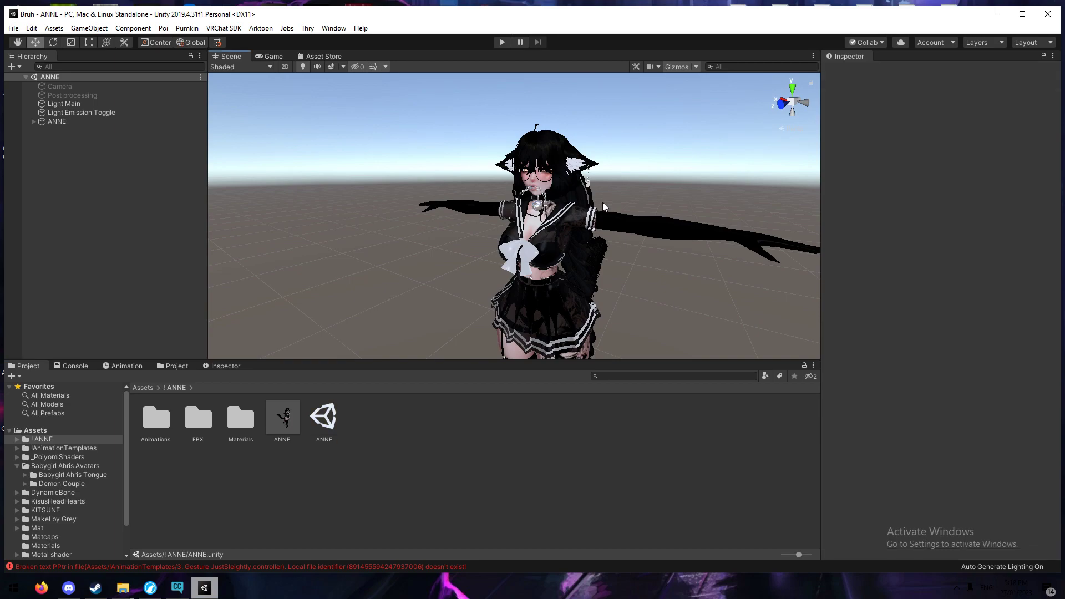
mouse_move(581, 250)
alt+mouse_down()
mouse_move(574, 228)
mouse_move(585, 235)
alt+mouse_up()
scroll(585, 235, down, 5)
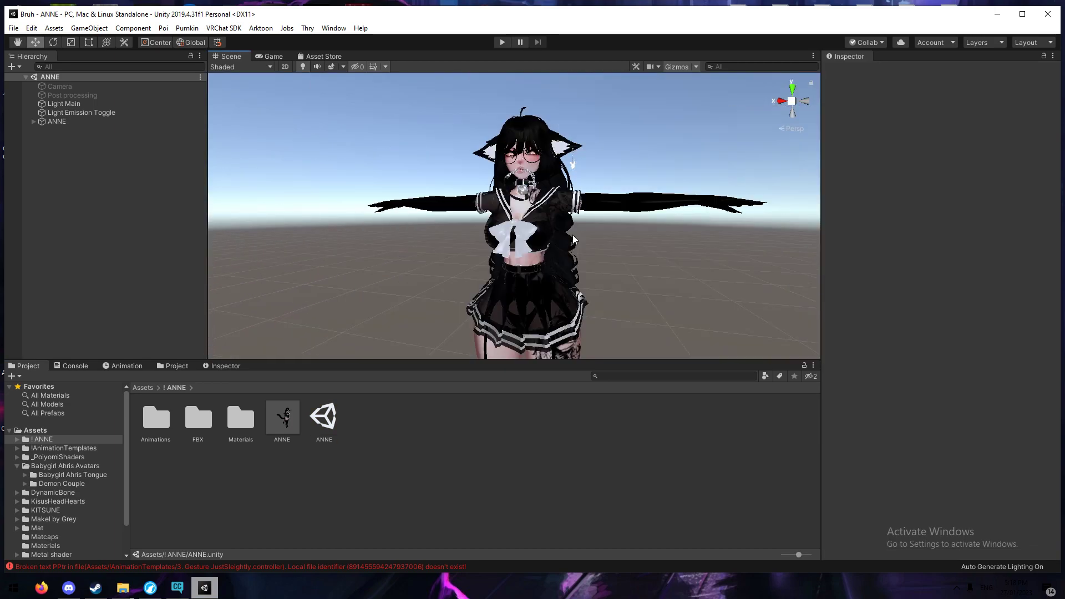
click(224, 28)
click(250, 57)
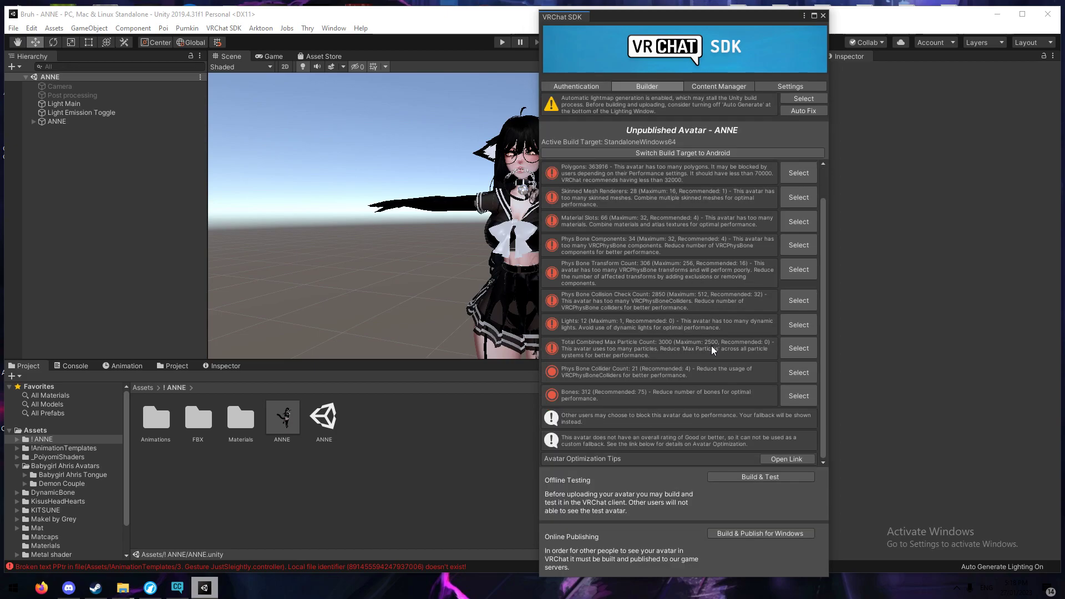
Try a Windows Build & Publish of ANNE, then close the SDK panel after the file-not-found error
scroll(746, 322, down, 2)
click(754, 533)
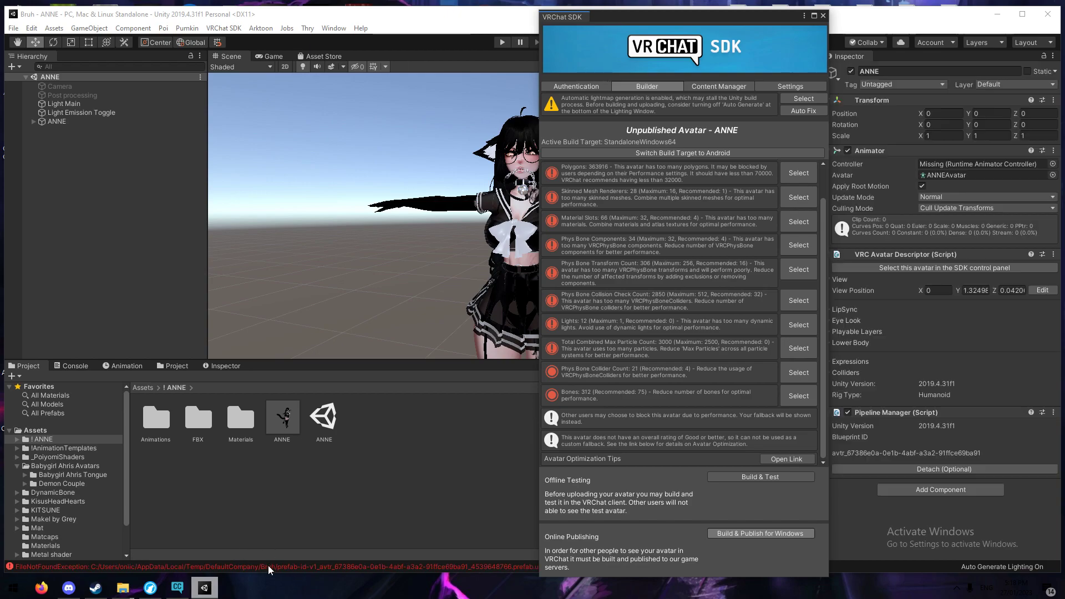
click(823, 16)
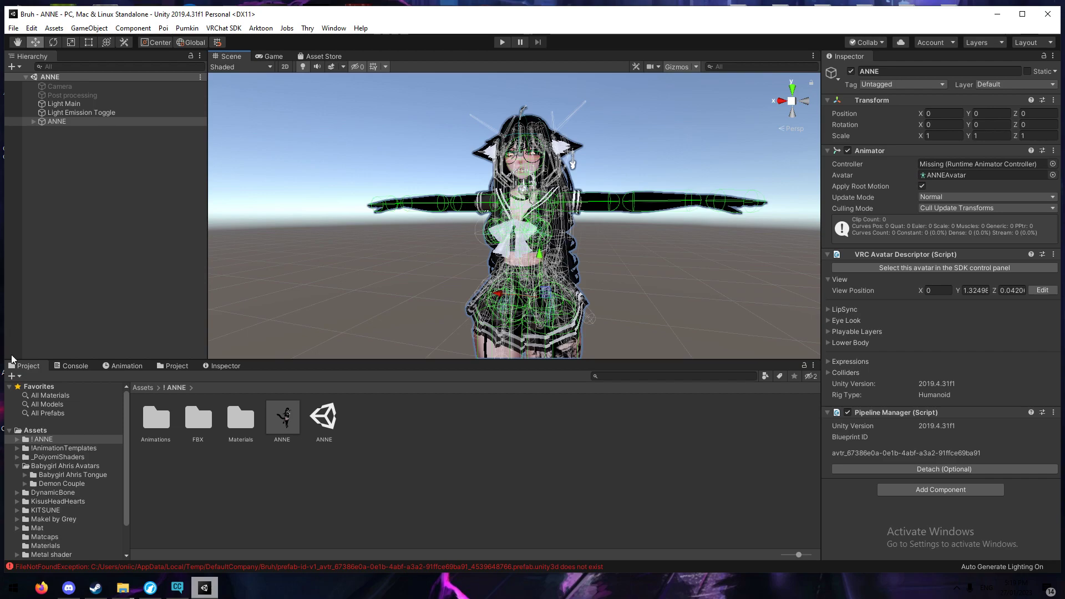
Review the Console errors, clear the log, and trace the compile error to its script
click(71, 366)
click(155, 485)
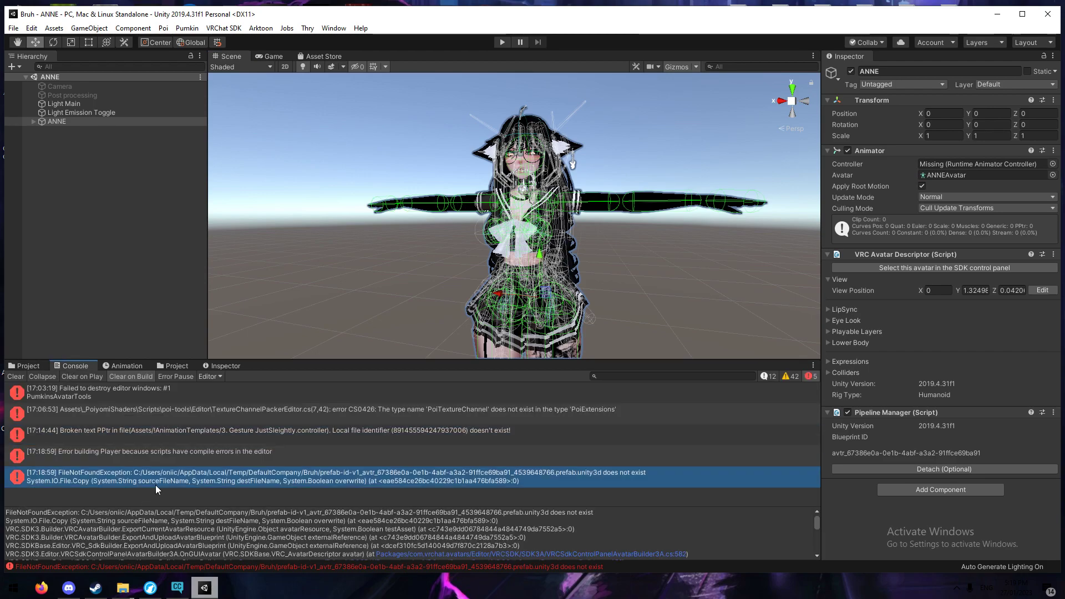
click(16, 377)
click(140, 399)
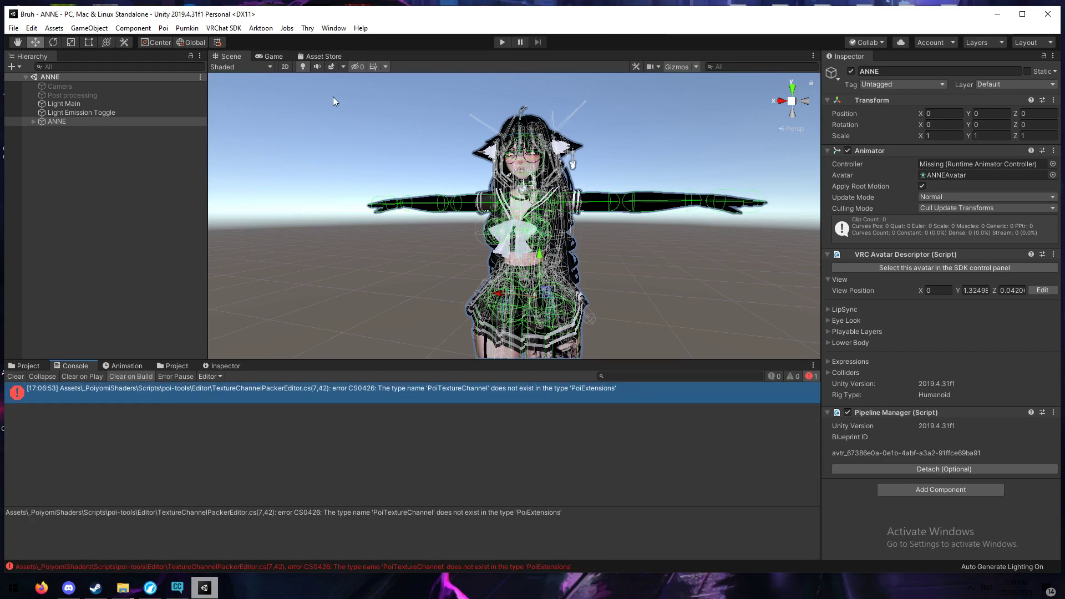
click(27, 366)
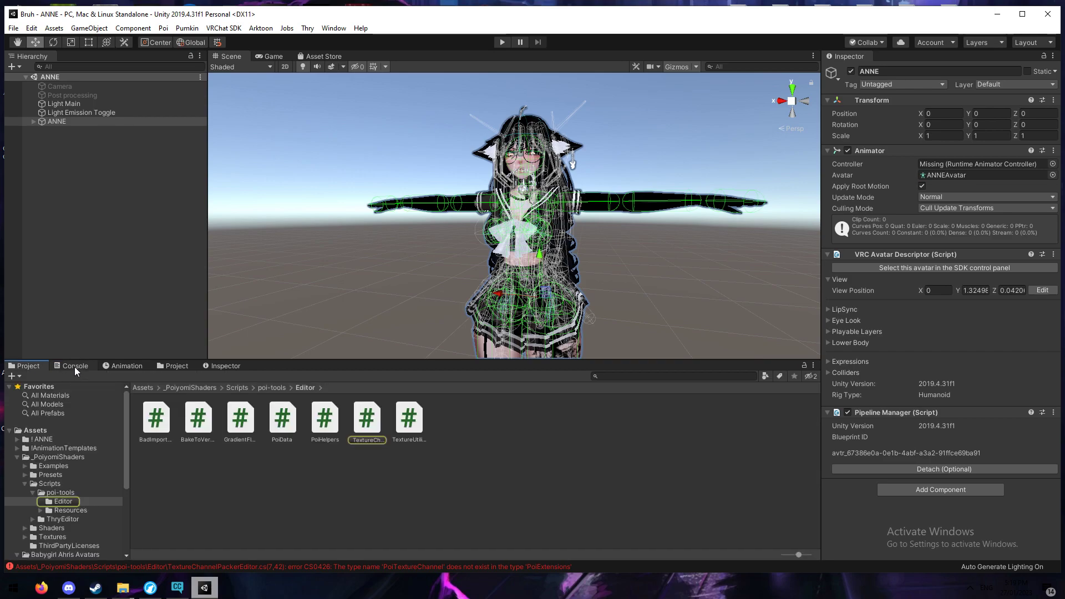
click(74, 367)
click(31, 367)
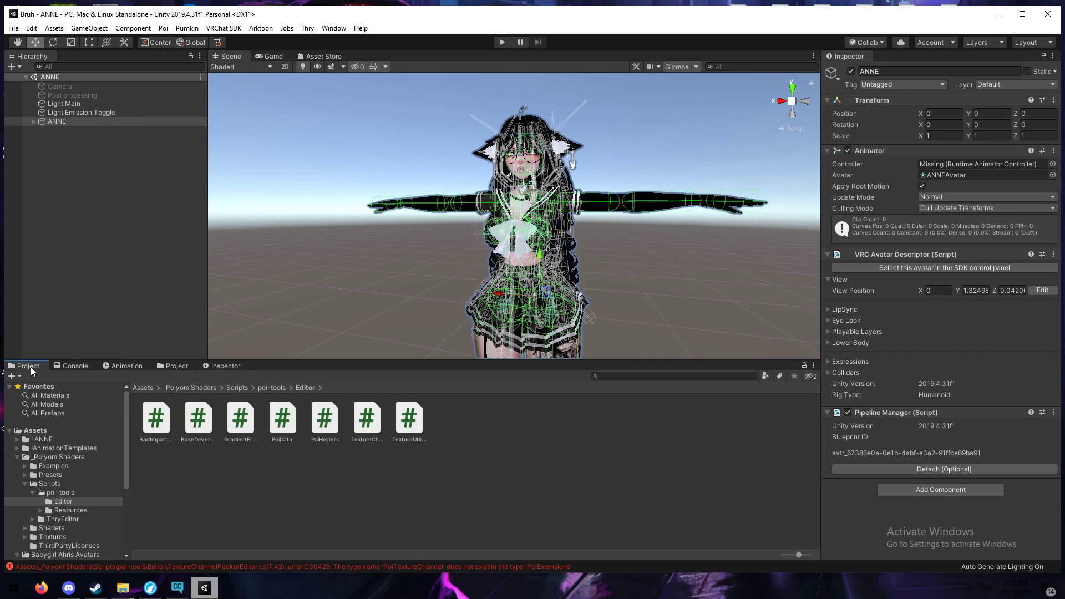
Recheck the SDK panel, then locate the Poiyomi compile error in the poi-tools Editor folder
click(224, 28)
click(246, 57)
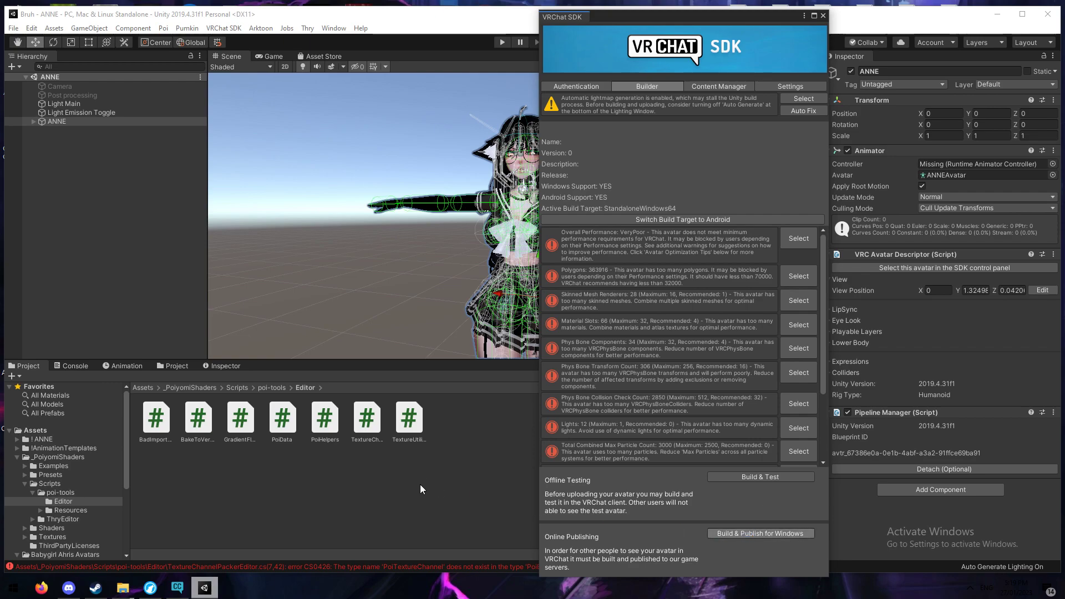
click(823, 15)
click(242, 566)
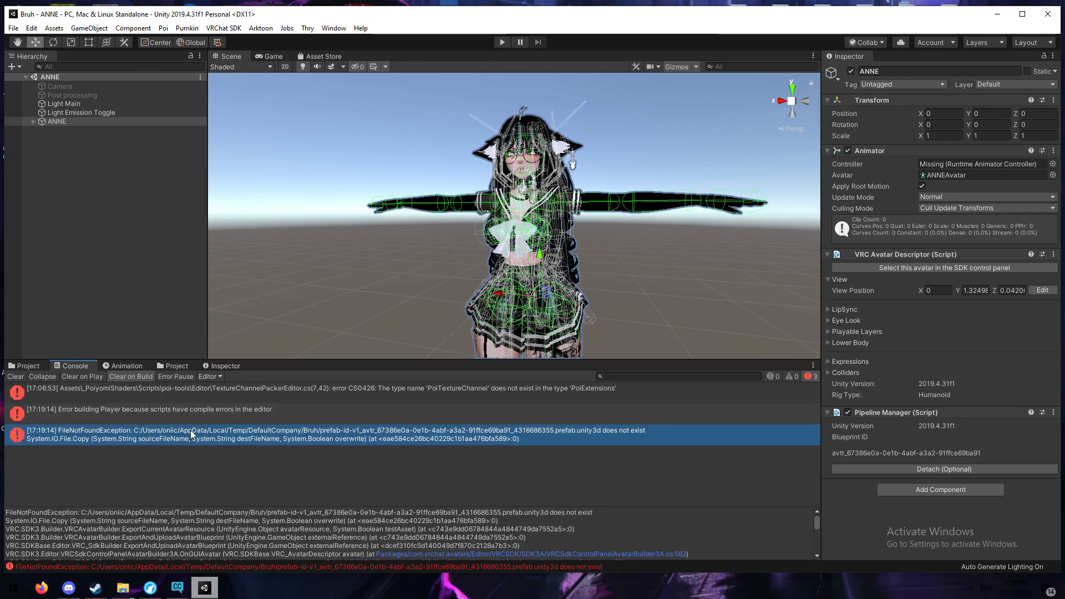
click(192, 391)
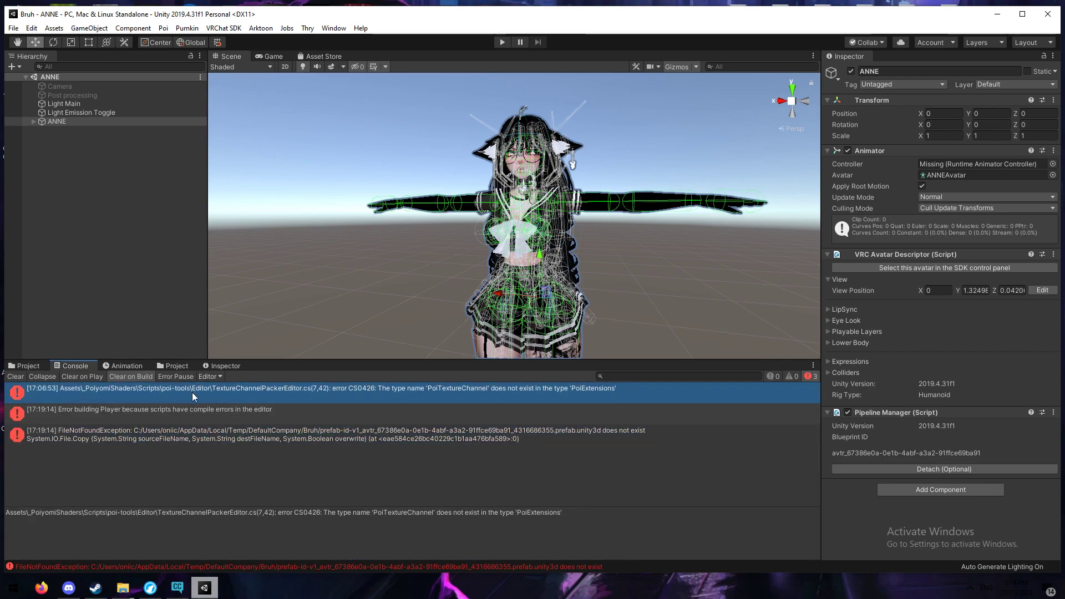
click(27, 368)
Delete the TextureChannelPackerEditor script and recheck the remaining errors in the Console
right_click(365, 431)
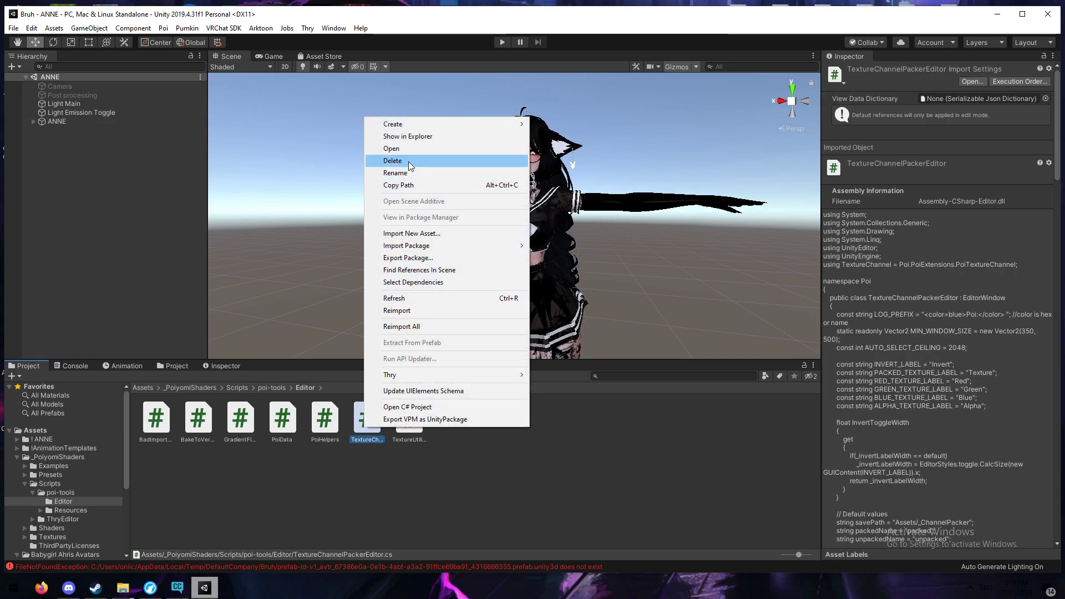
click(397, 160)
click(600, 315)
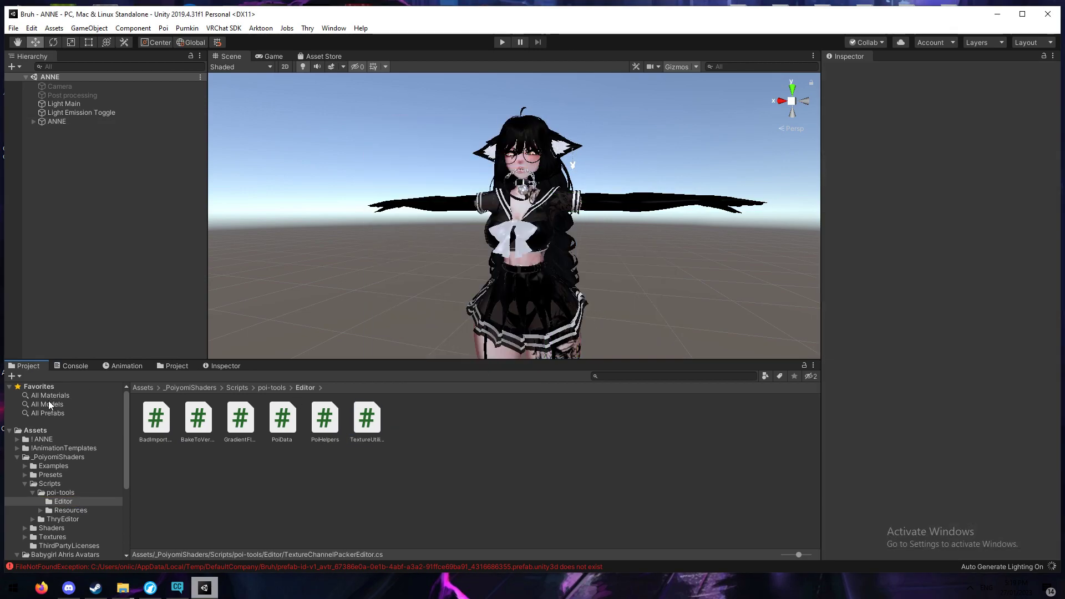
click(75, 367)
click(165, 418)
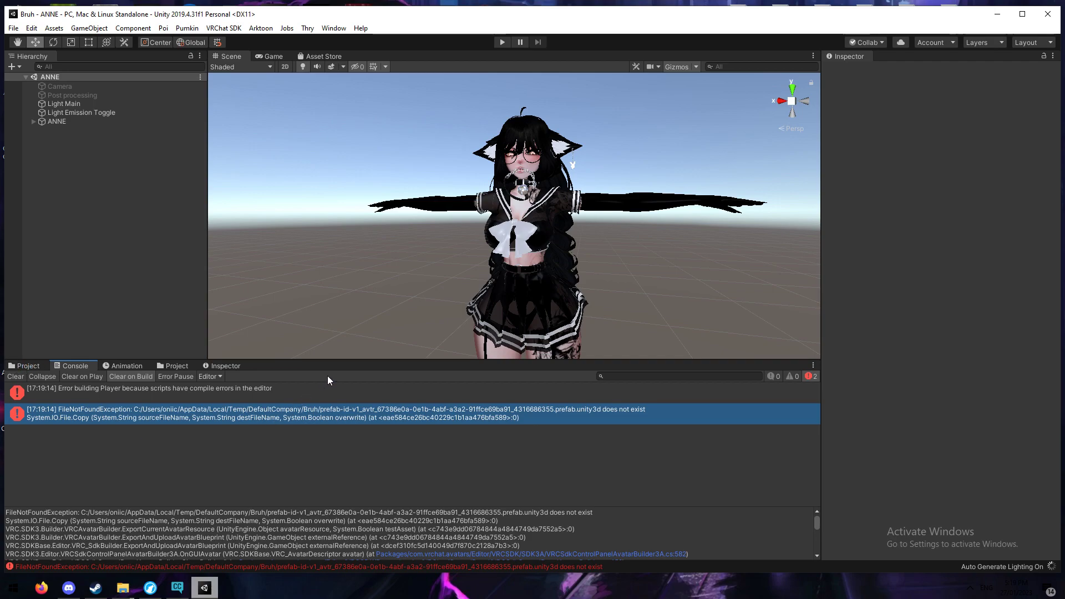
click(26, 367)
Build and publish ANNE for Windows from the SDK Builder, accepting the Bad Lighting Warning fix
click(35, 431)
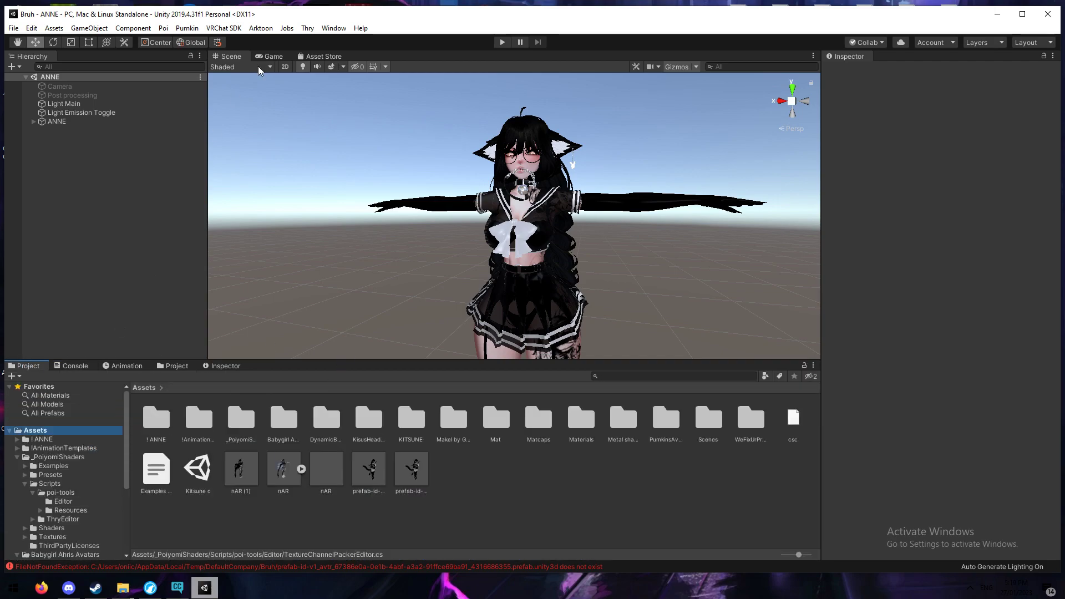
click(224, 28)
click(245, 57)
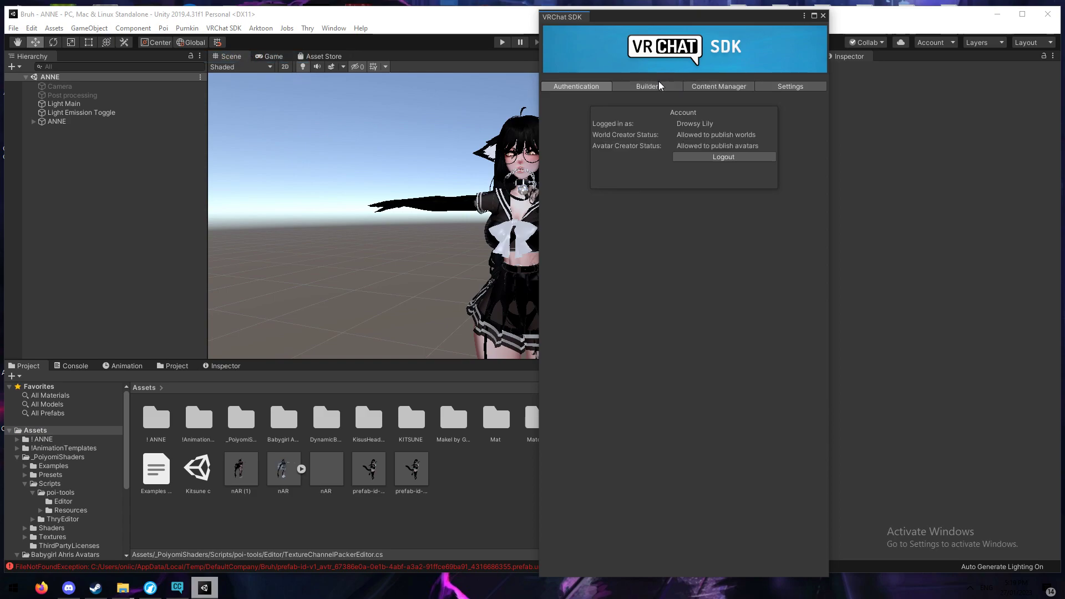
click(654, 88)
scroll(718, 377, down, 3)
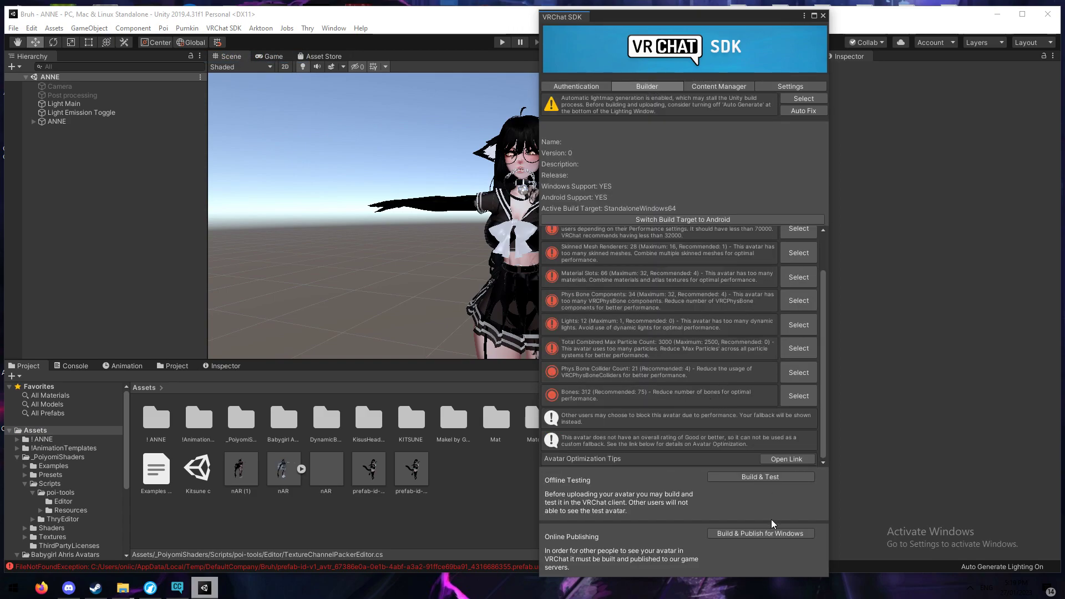
click(772, 534)
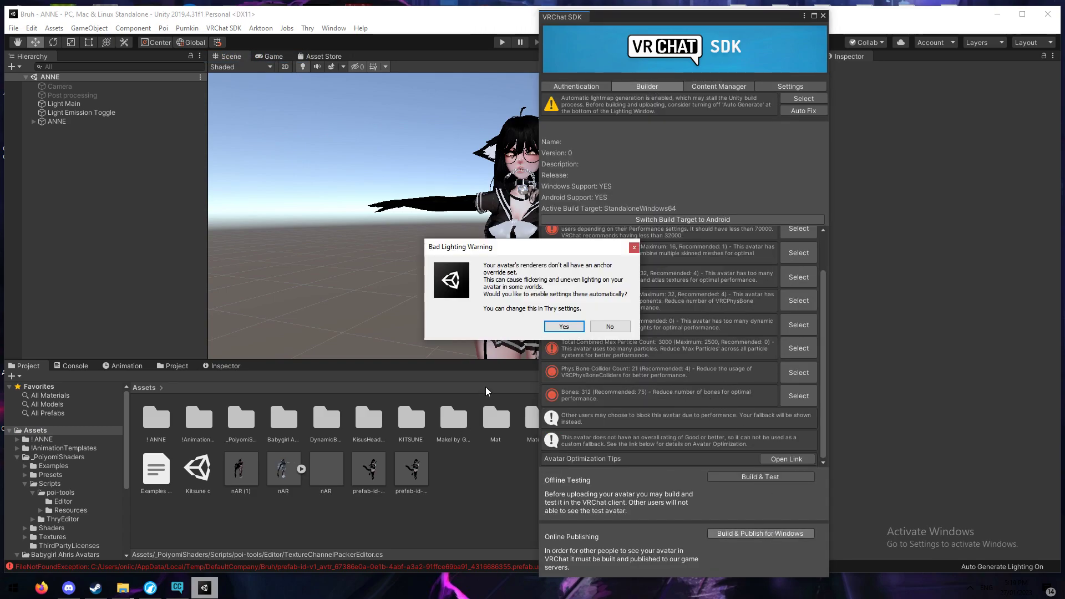
click(562, 327)
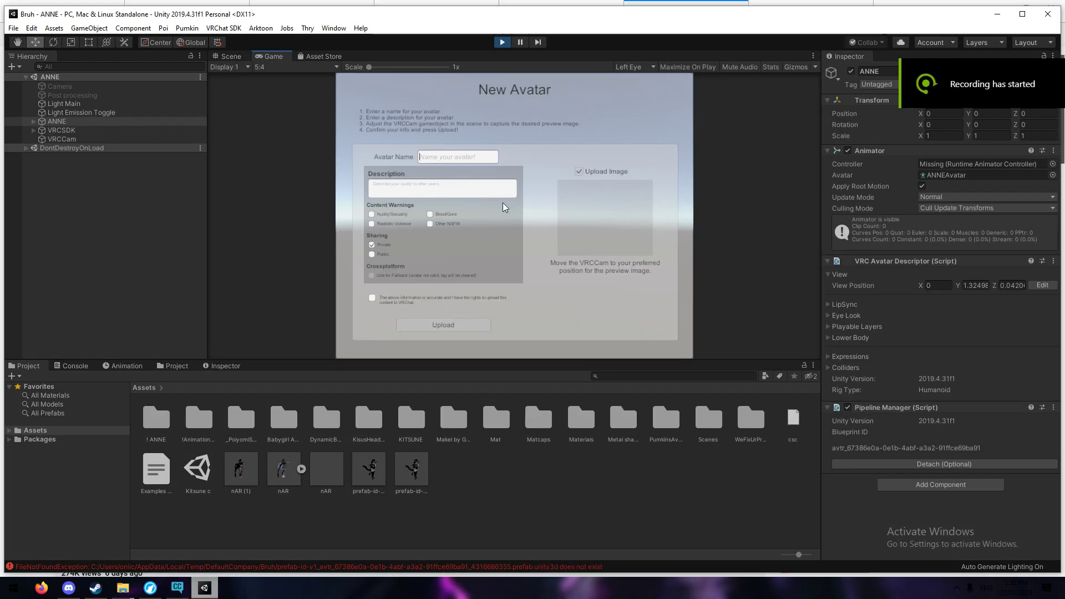
Tick the upload-rights box and move the VRCCam closer to the avatar, to 0, 1.321, 0.24
click(372, 298)
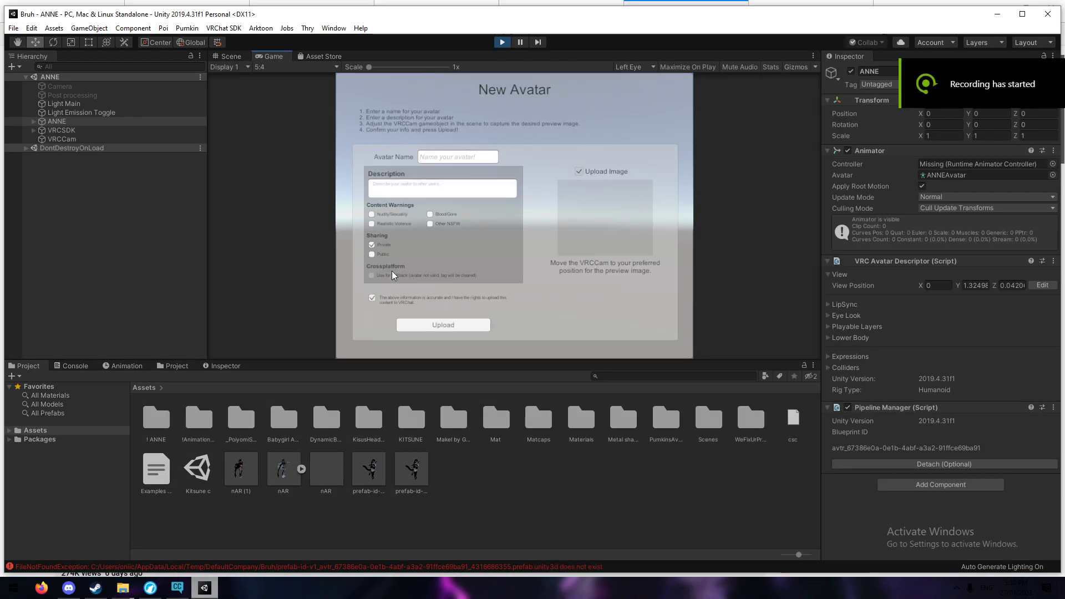
click(231, 56)
click(62, 139)
key(f)
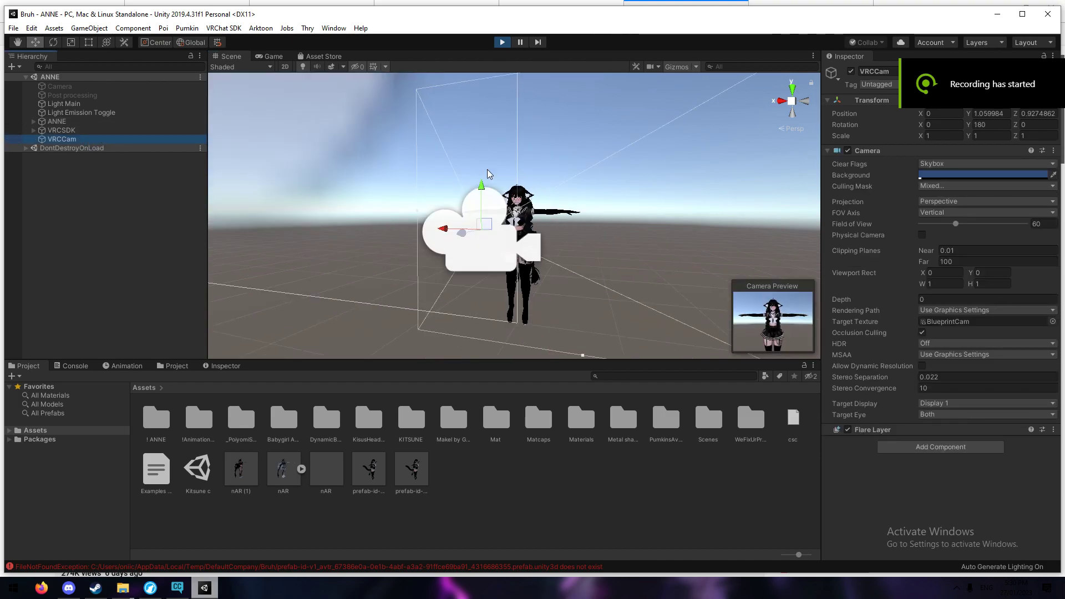
drag(469, 229, 489, 193)
Enter 'blahbalh' as the avatar name in the ANNE upload form
click(270, 56)
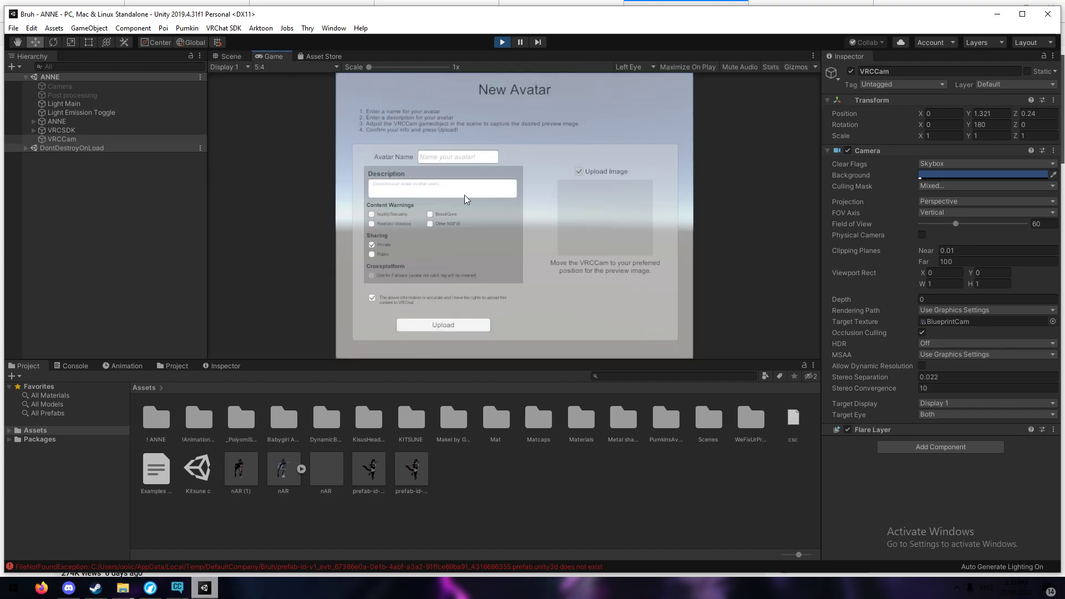
click(467, 159)
text(aweaw)
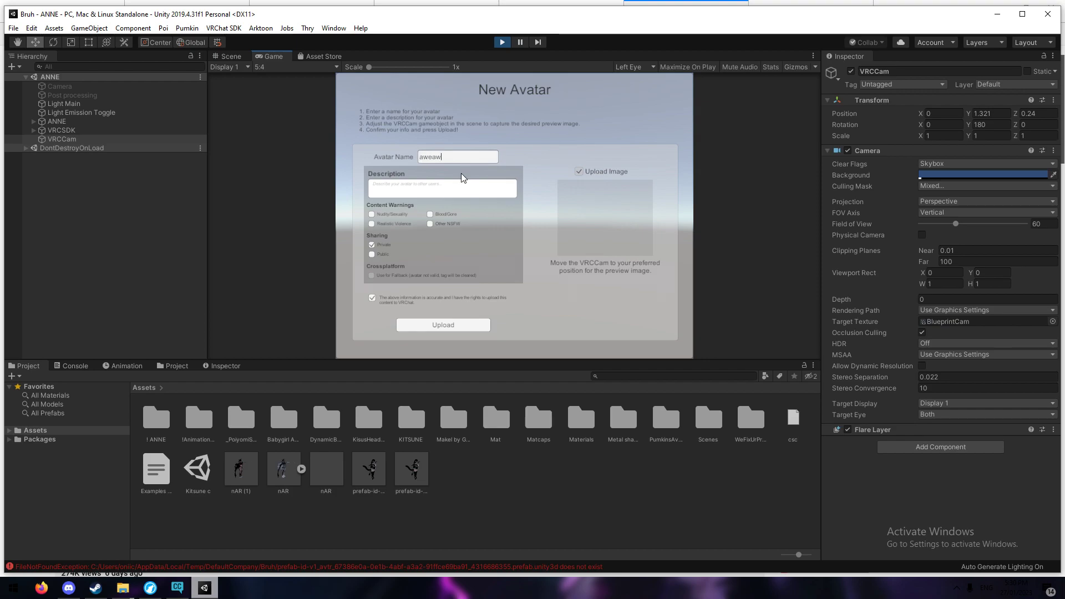
text(a)
key(BackSpace)
key(BackSpace)
key(BackSpace)
key(BackSpace)
text(blahbalh)
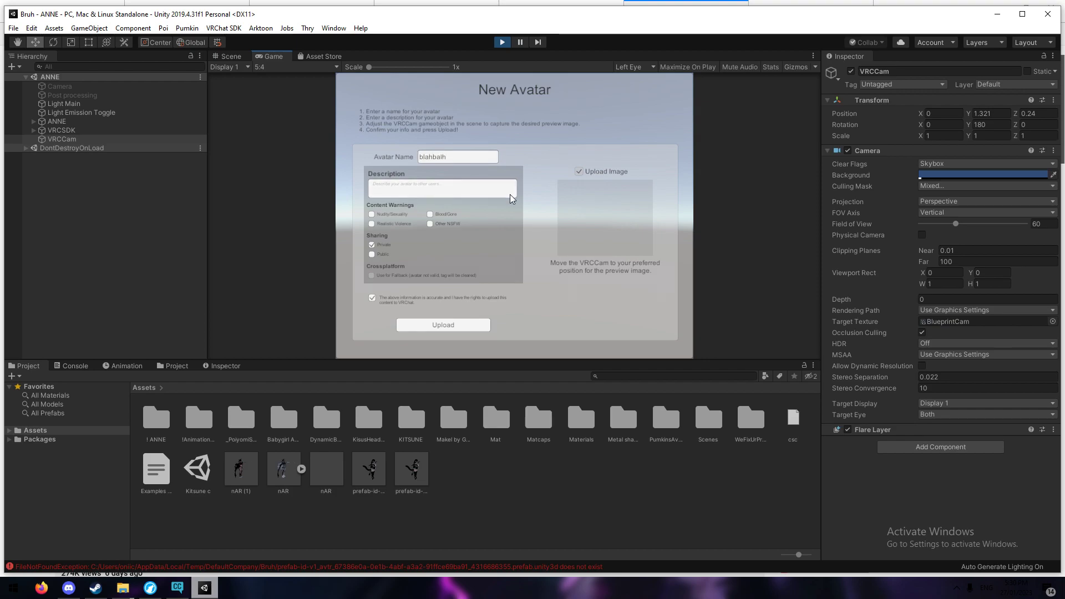